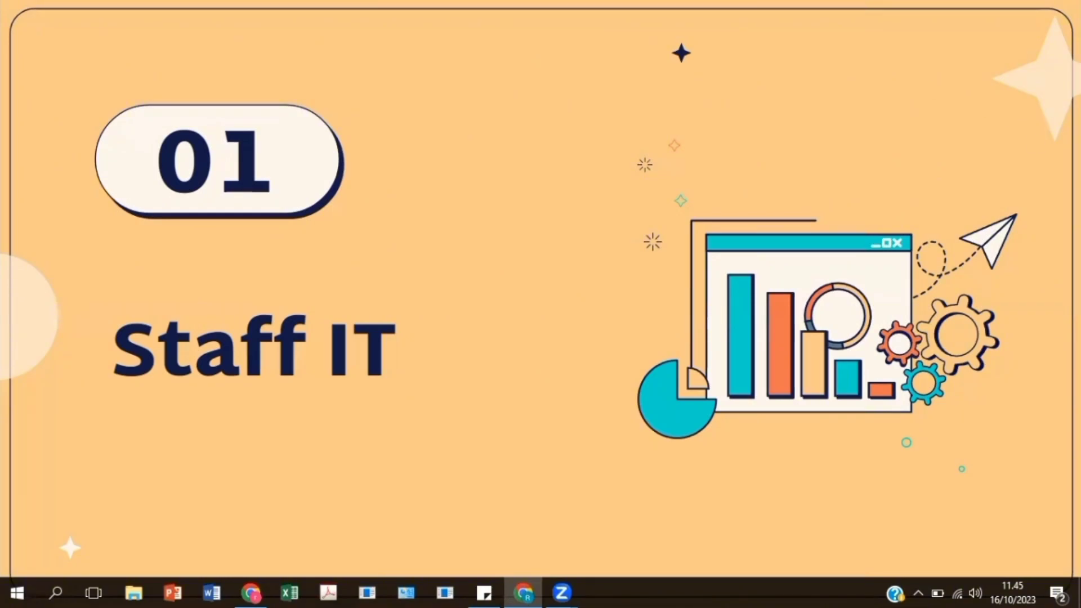
pyautogui.press('Right')
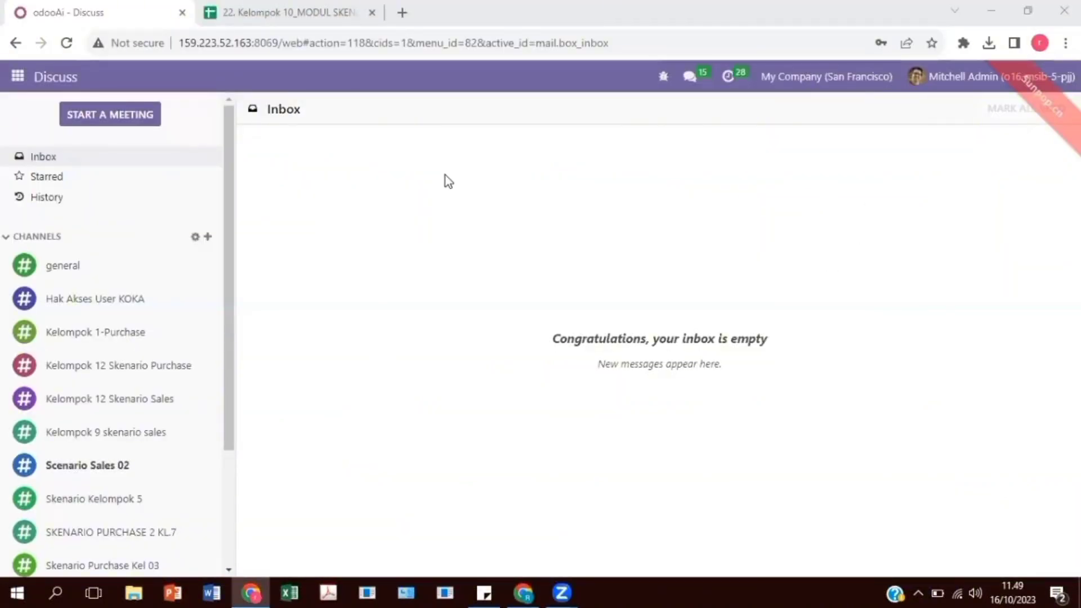
# - Open the list of user accounts from the general settings
pyautogui.click(18, 76)
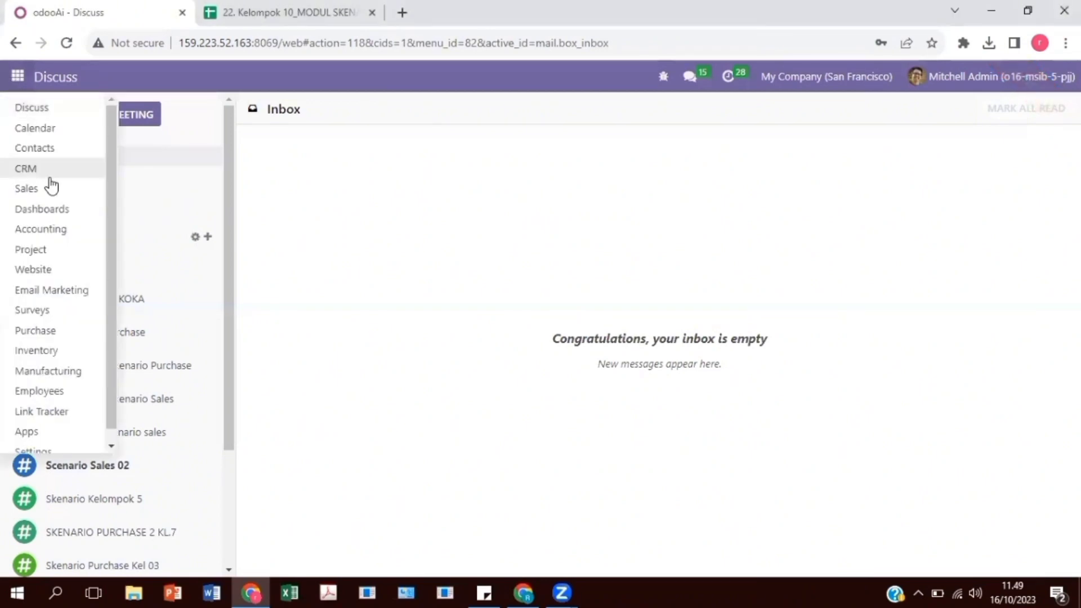
pyautogui.scroll(-1, 53, 388)
pyautogui.click(48, 442)
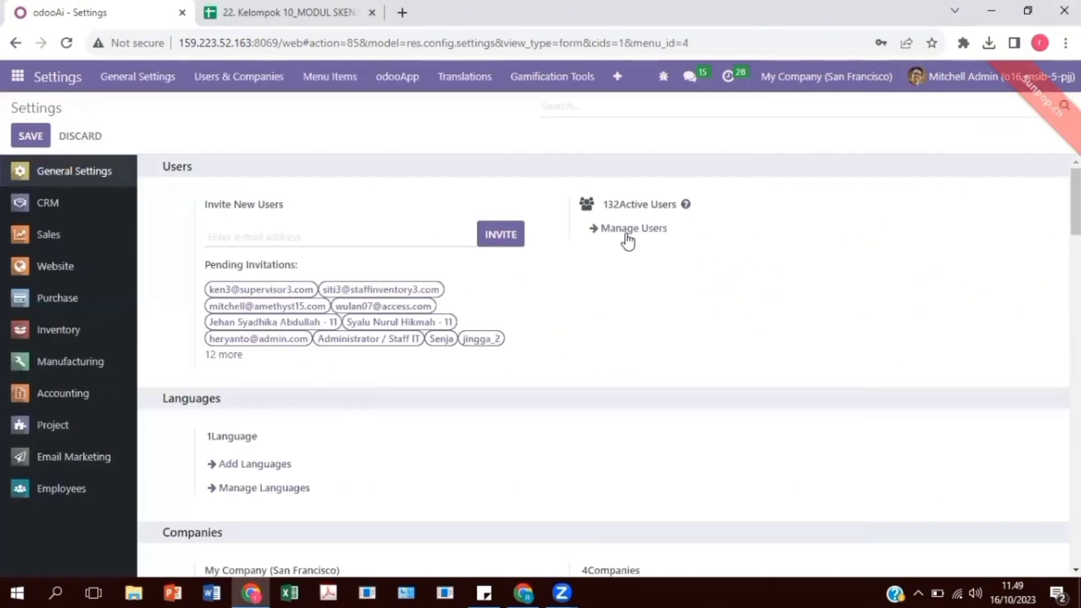
pyautogui.click(627, 233)
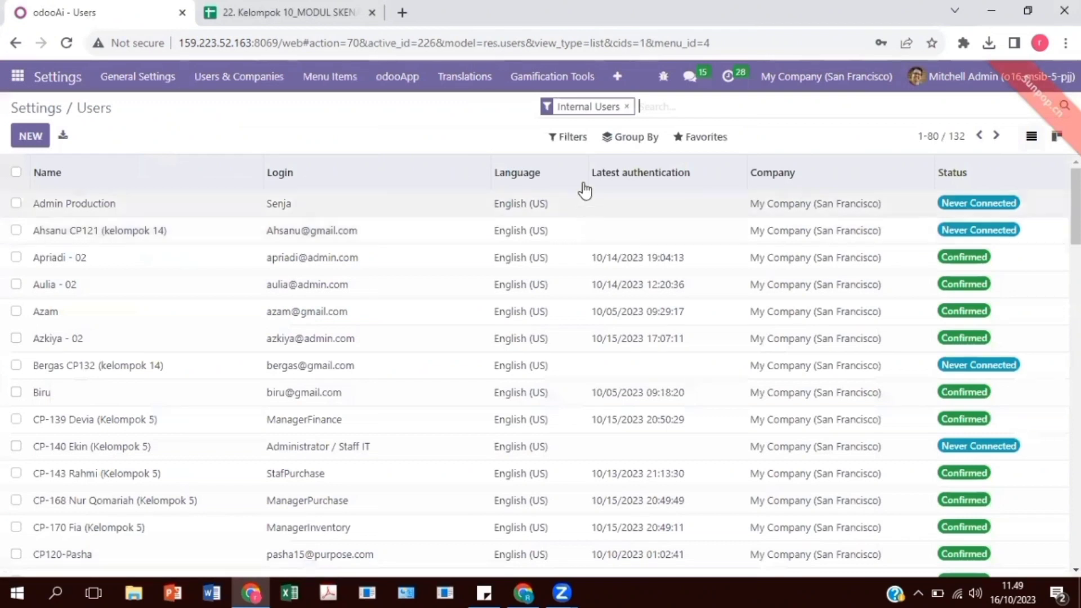
# - Open the record import page for users and check the account data in the Impor Data sheet of the spreadsheet
pyautogui.click(702, 147)
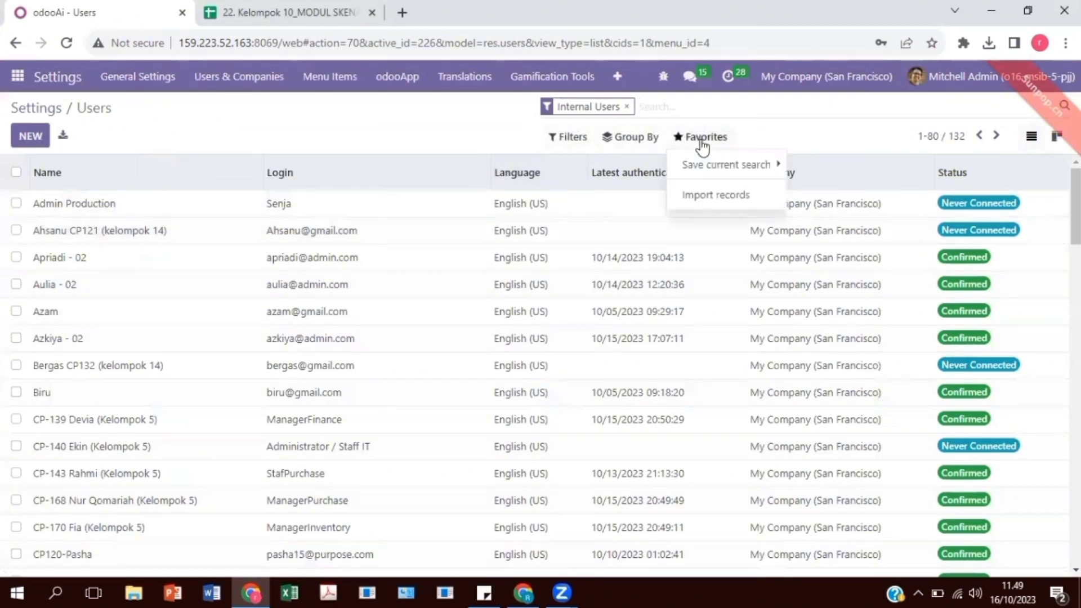
pyautogui.click(723, 200)
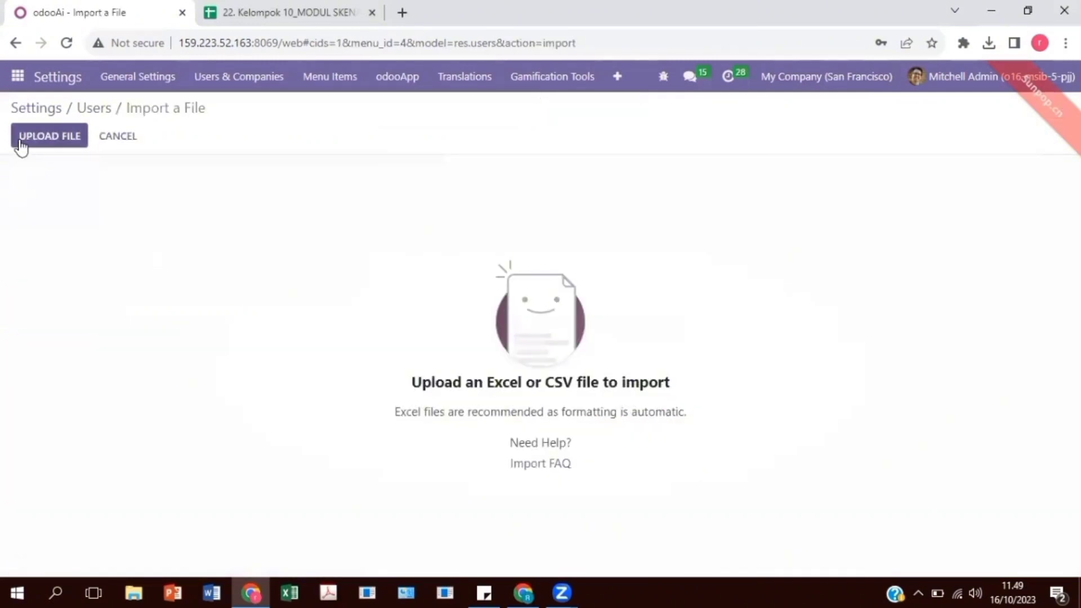
pyautogui.click(231, 12)
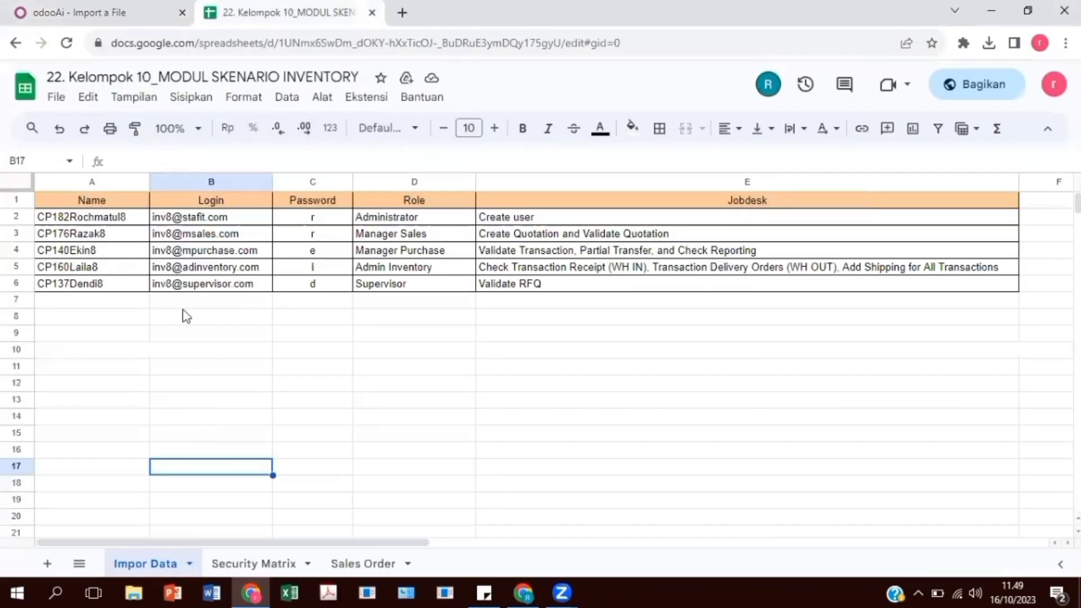
pyautogui.click(47, 6)
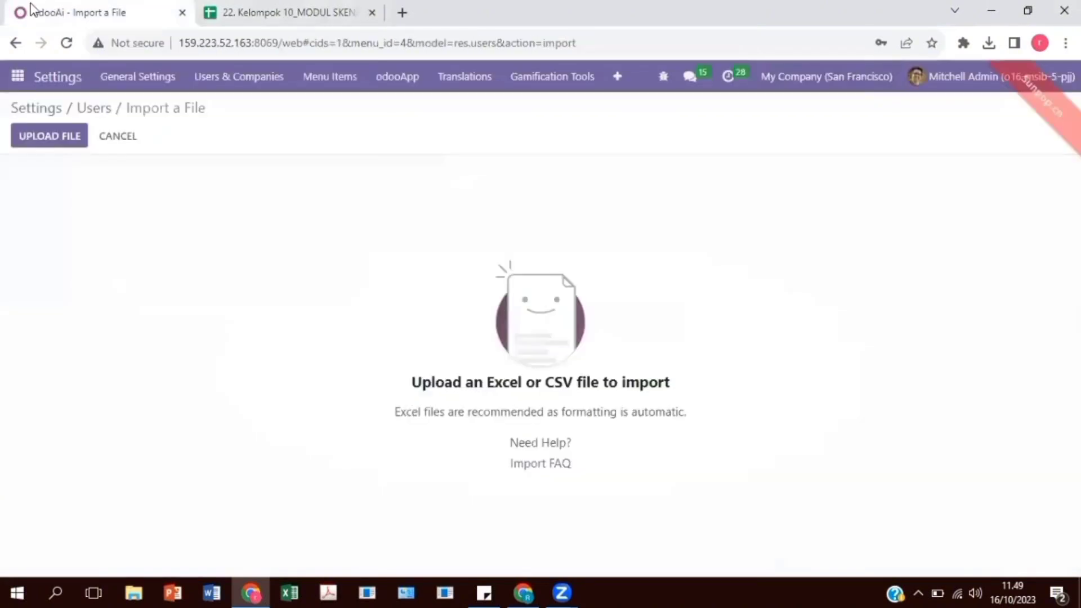
# - Upload the inv8 file from Downloads, test it, and import its user records
pyautogui.click(54, 135)
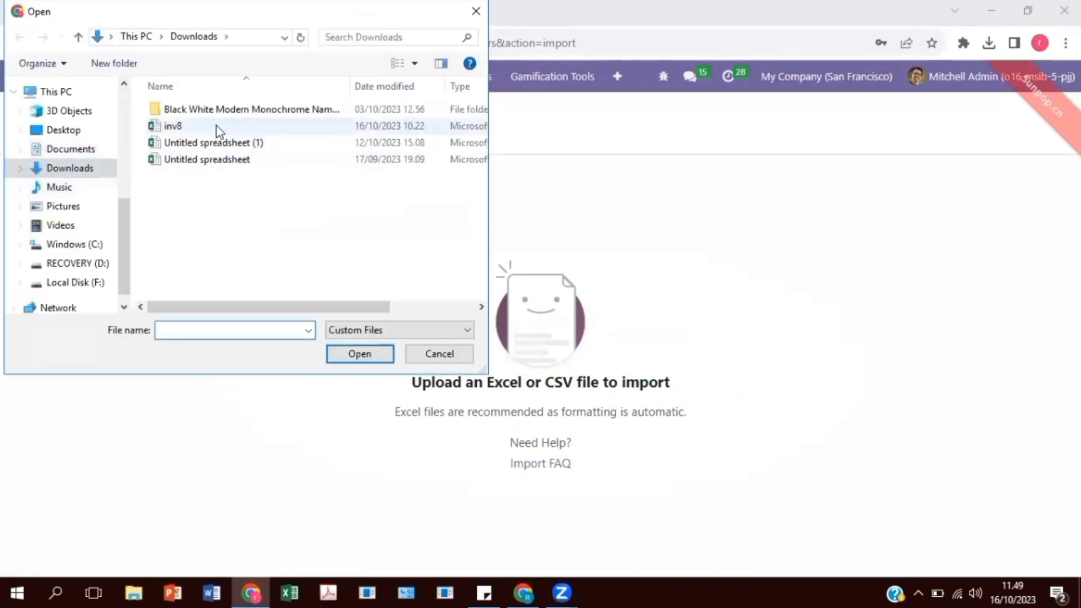
pyautogui.click(217, 126)
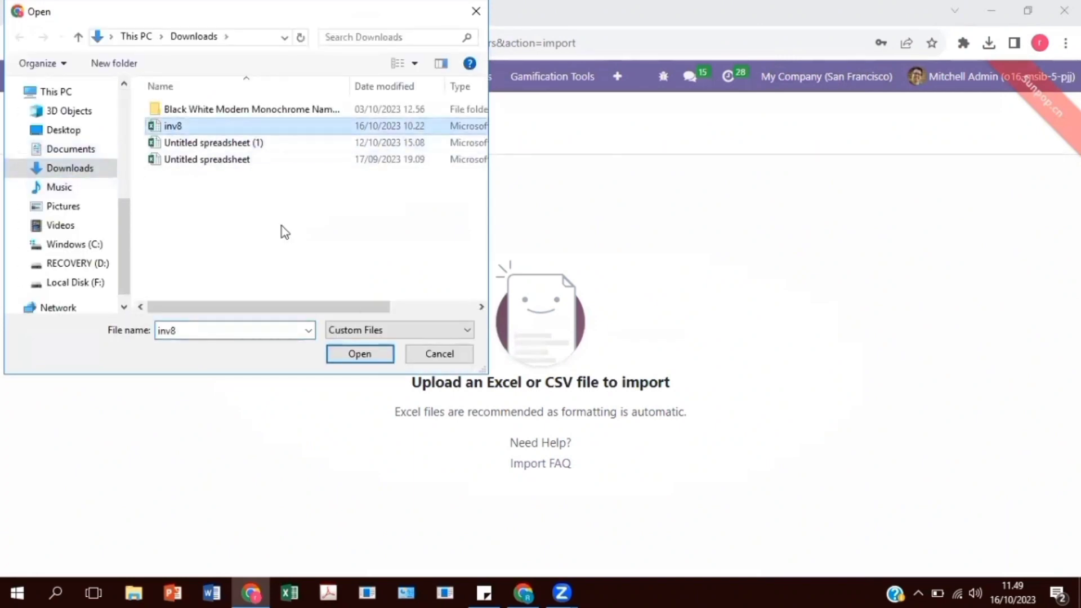
pyautogui.click(384, 356)
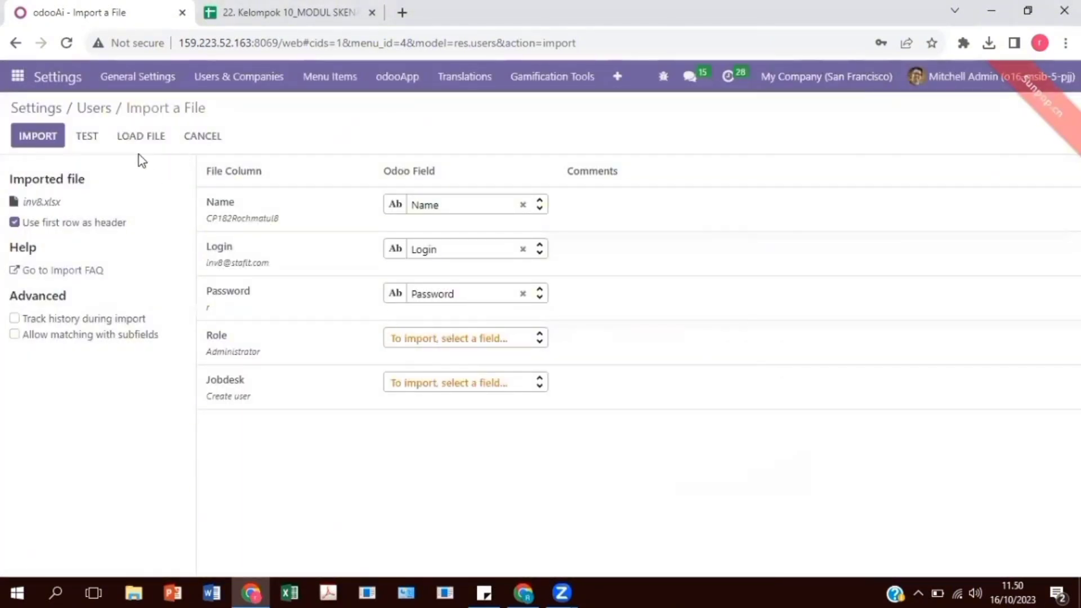
pyautogui.click(98, 141)
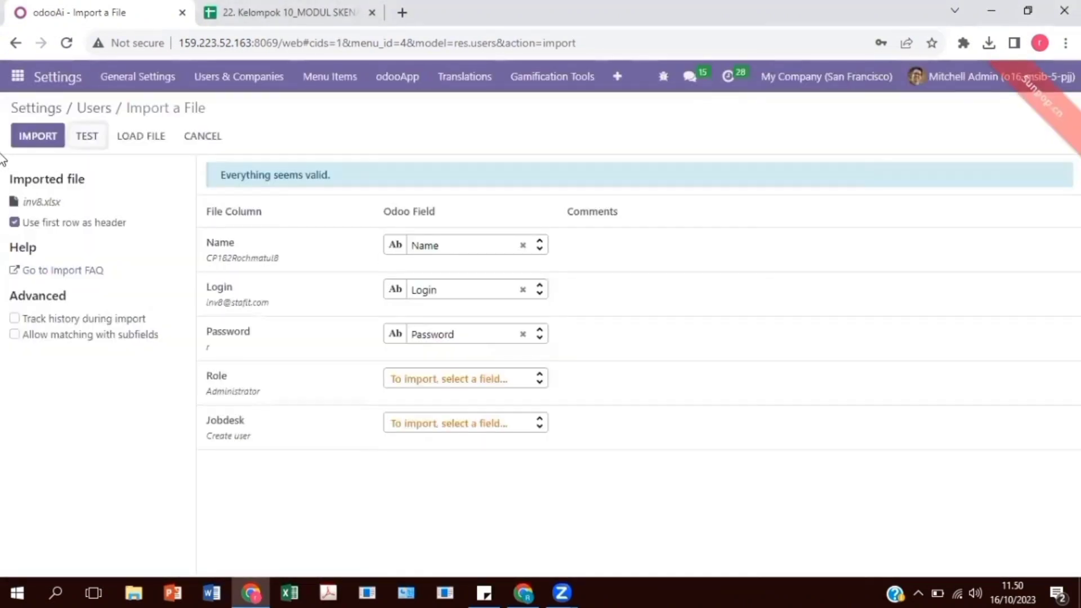
pyautogui.click(45, 139)
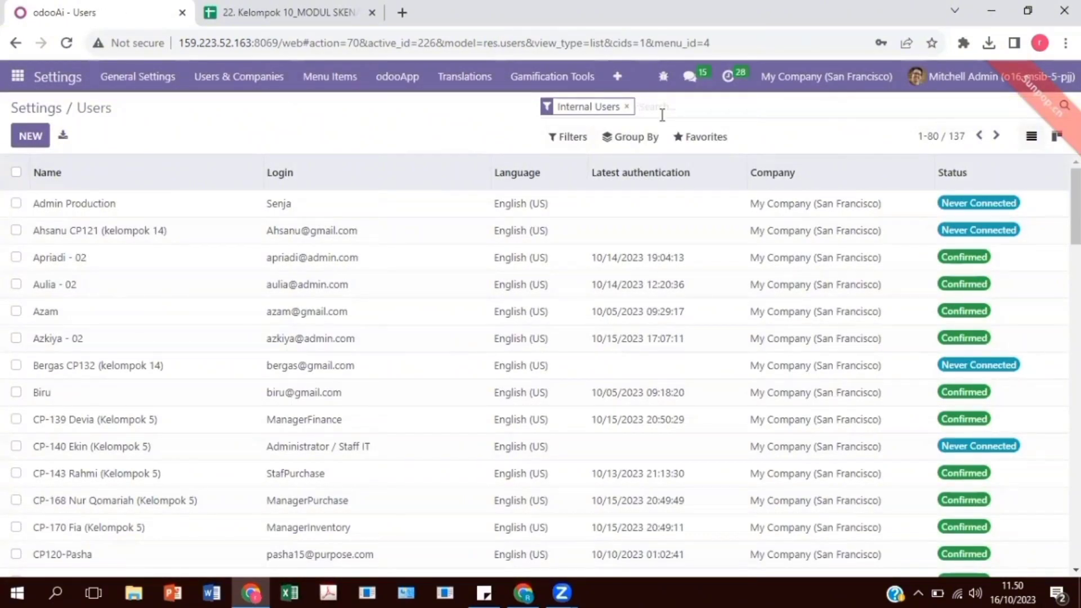
# - Filter the user list by users matching "inv8"
pyautogui.write('inv')
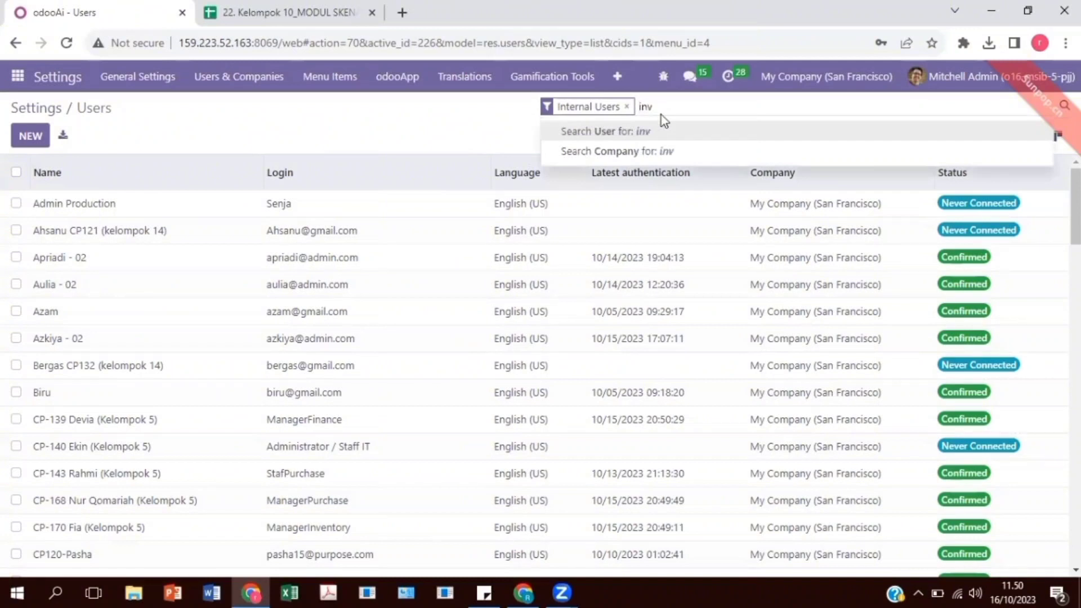
pyautogui.write('8')
pyautogui.press('Return')
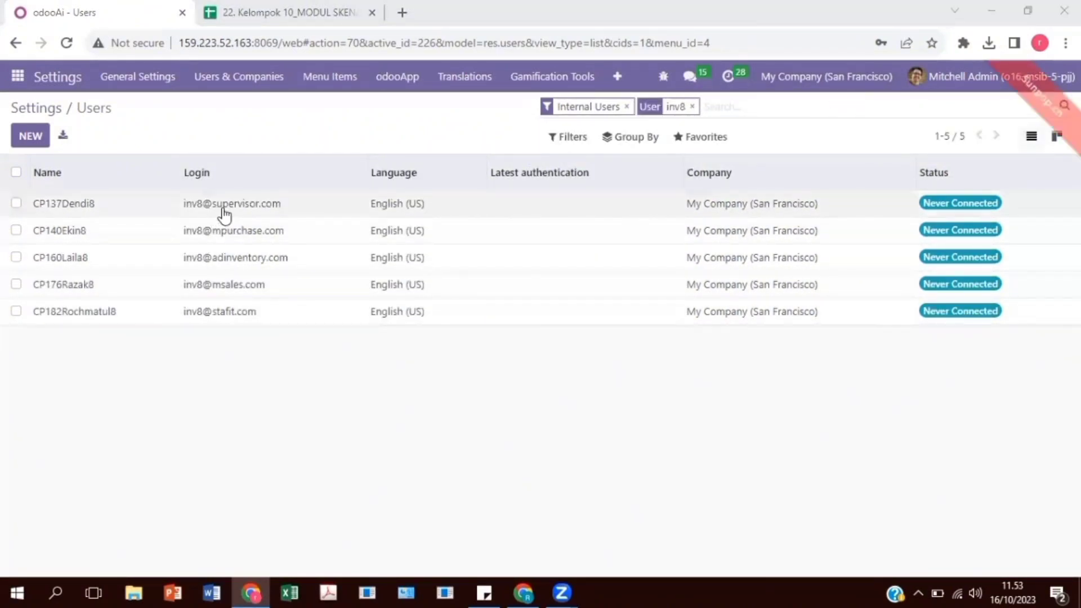
# - Set the supervisor user's Sales access right to blank, save the record and return to the user list
pyautogui.click(226, 206)
pyautogui.scroll(5, 292, 233)
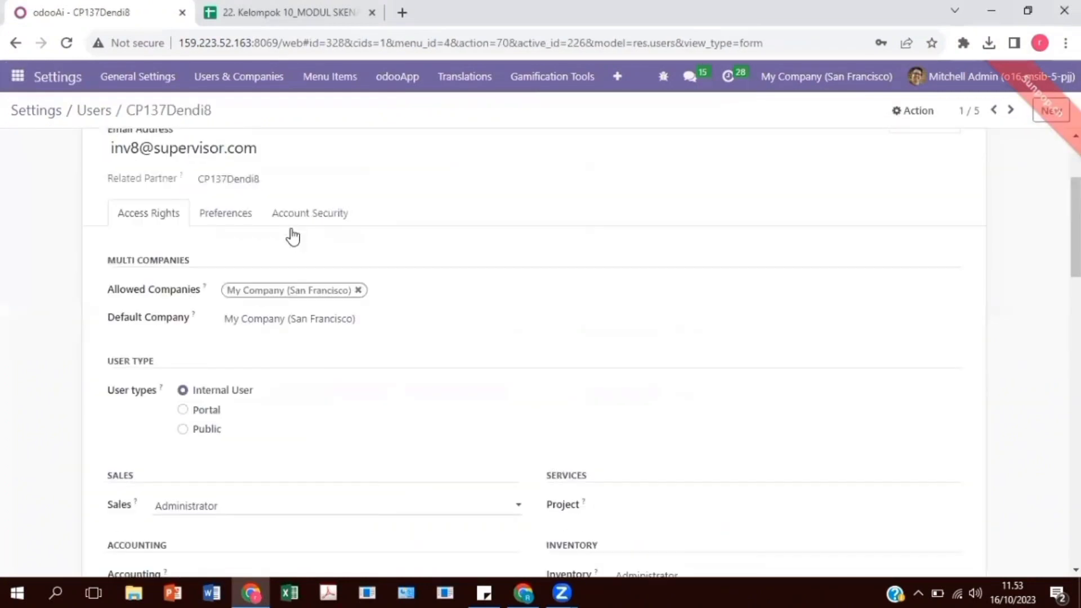
pyautogui.scroll(-4, 291, 228)
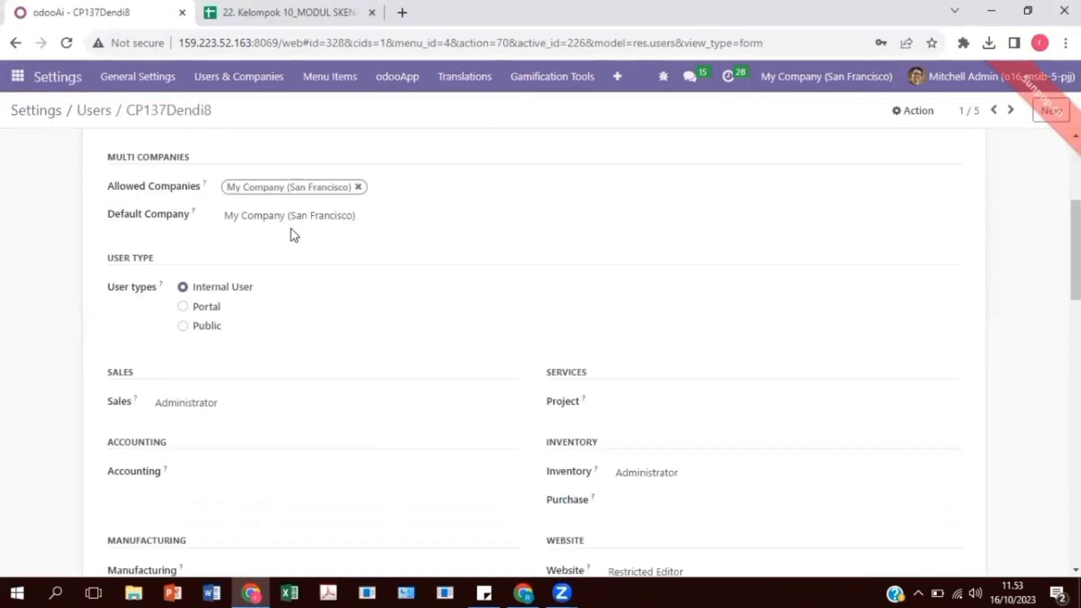
pyautogui.click(246, 267)
pyautogui.click(246, 282)
pyautogui.scroll(4, 248, 133)
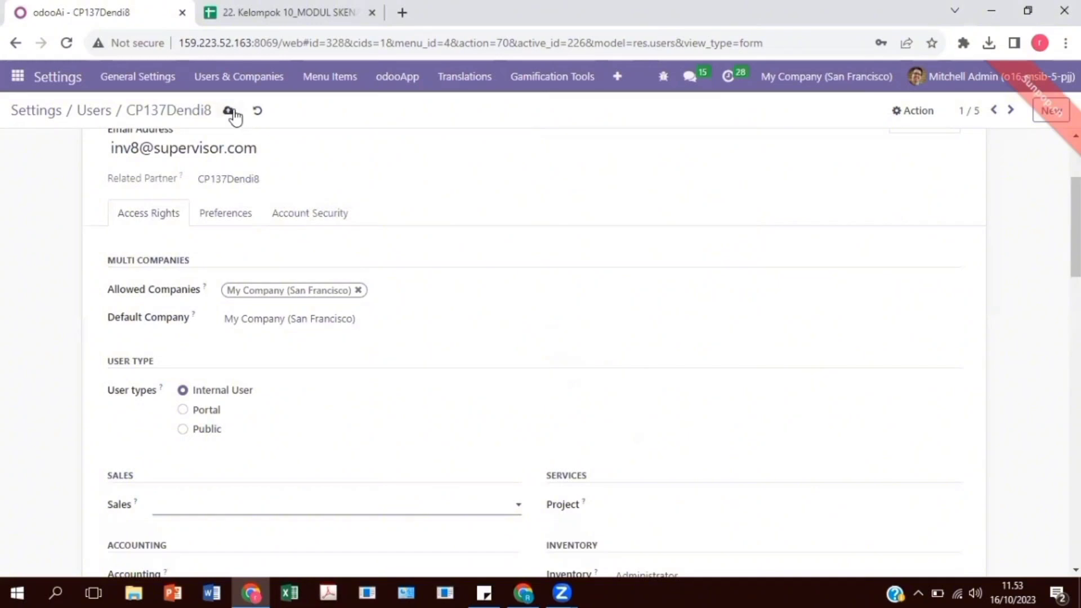
pyautogui.click(229, 111)
pyautogui.click(91, 111)
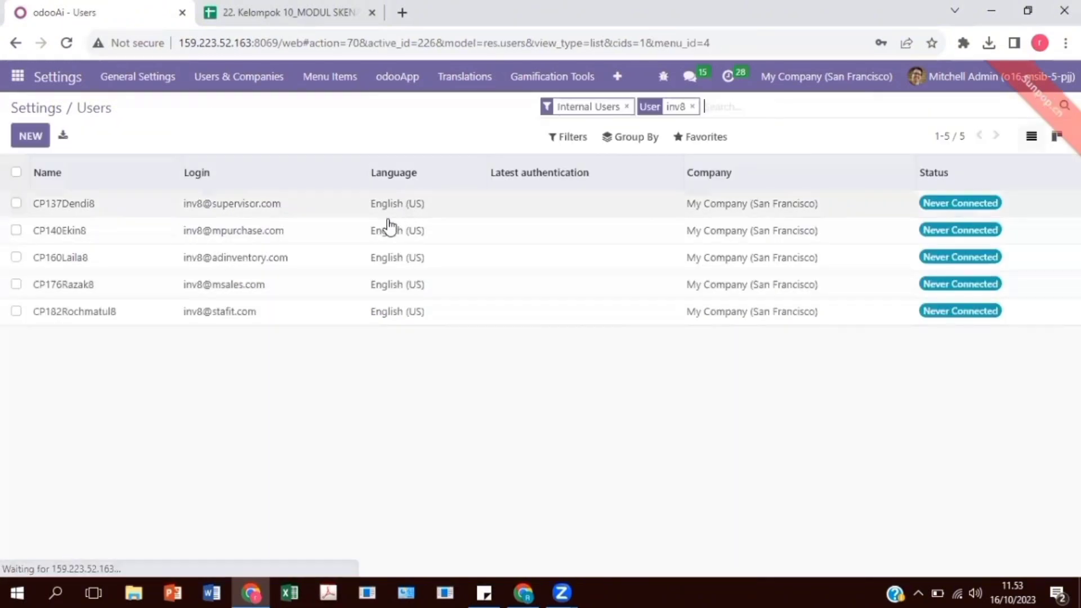
# - Set the purchase manager user's Inventory access right to blank and return to the user list
pyautogui.click(375, 234)
pyautogui.scroll(-1, 377, 238)
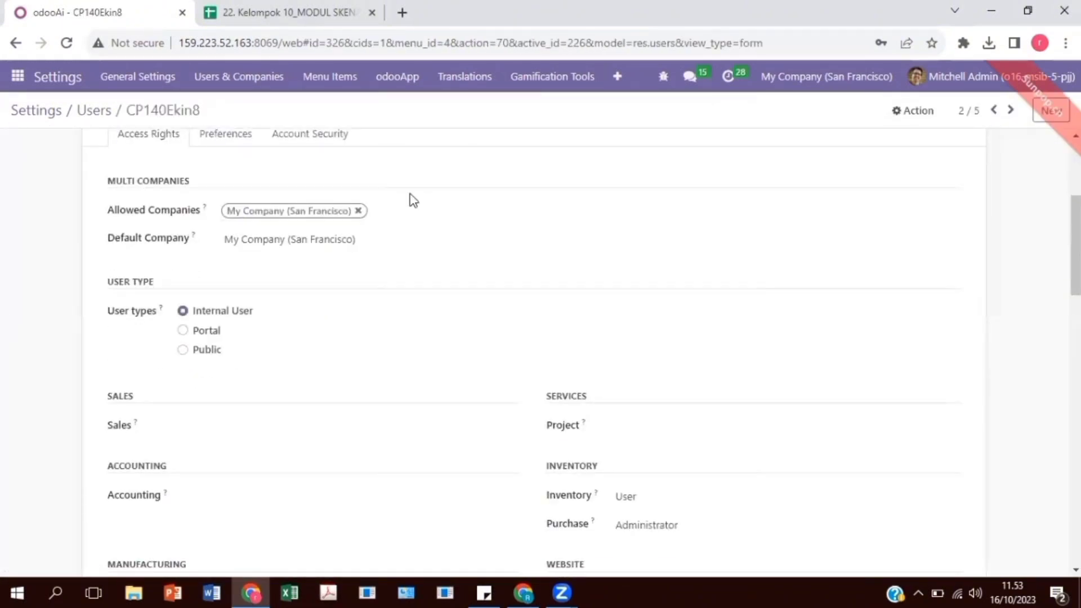
pyautogui.scroll(-2, 416, 288)
pyautogui.click(639, 338)
pyautogui.click(638, 353)
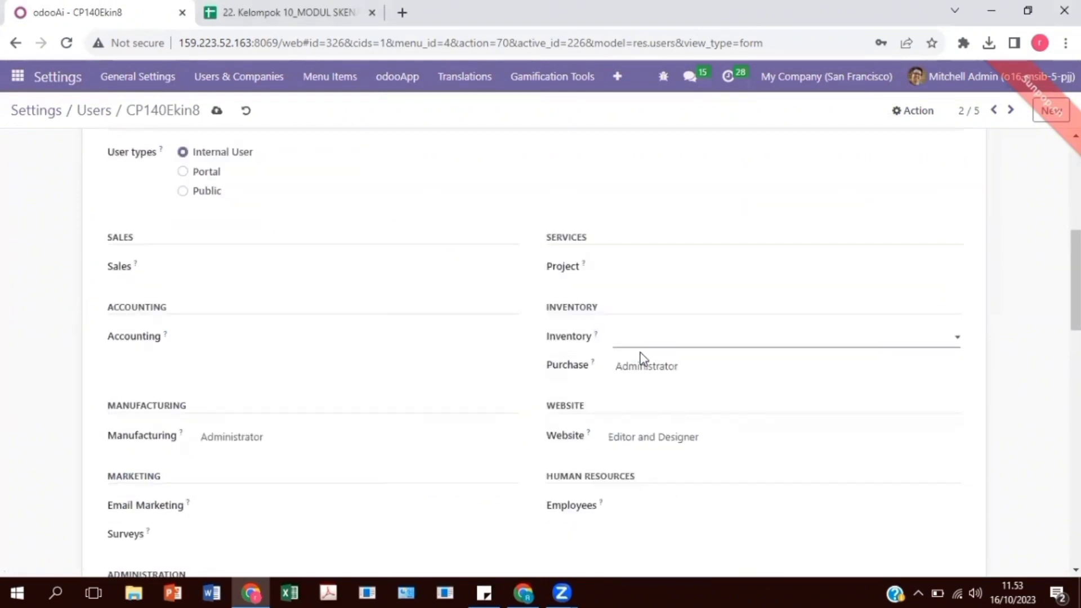
pyautogui.scroll(-1, 304, 367)
pyautogui.scroll(6, 305, 367)
pyautogui.click(94, 110)
# - Go through the inventory admin user's access rights and return to the user list, keeping the record's changes
pyautogui.click(226, 257)
pyautogui.scroll(-8, 362, 283)
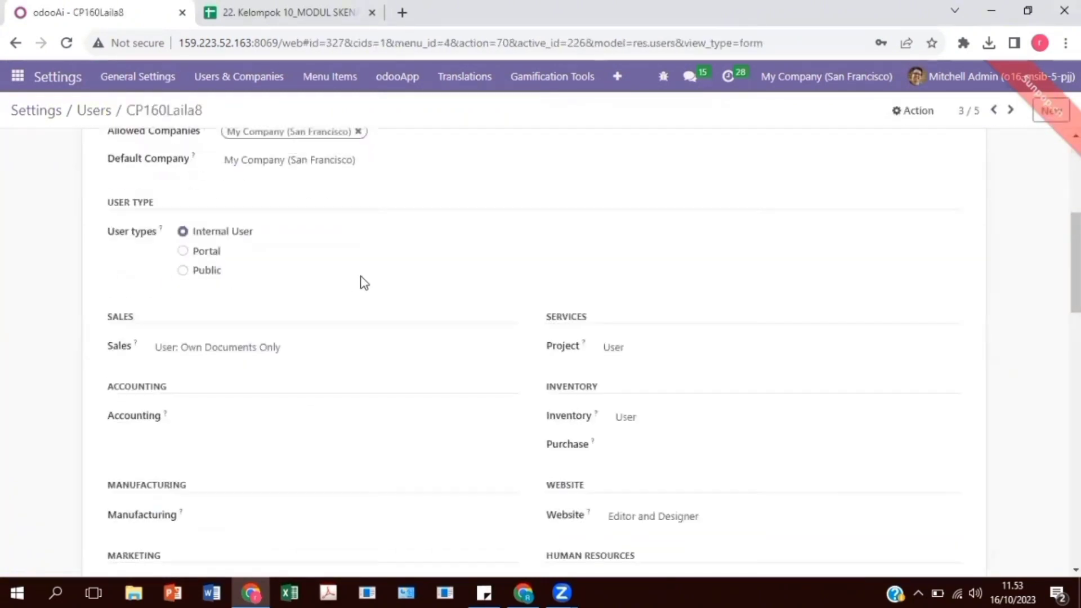
pyautogui.scroll(10, 661, 330)
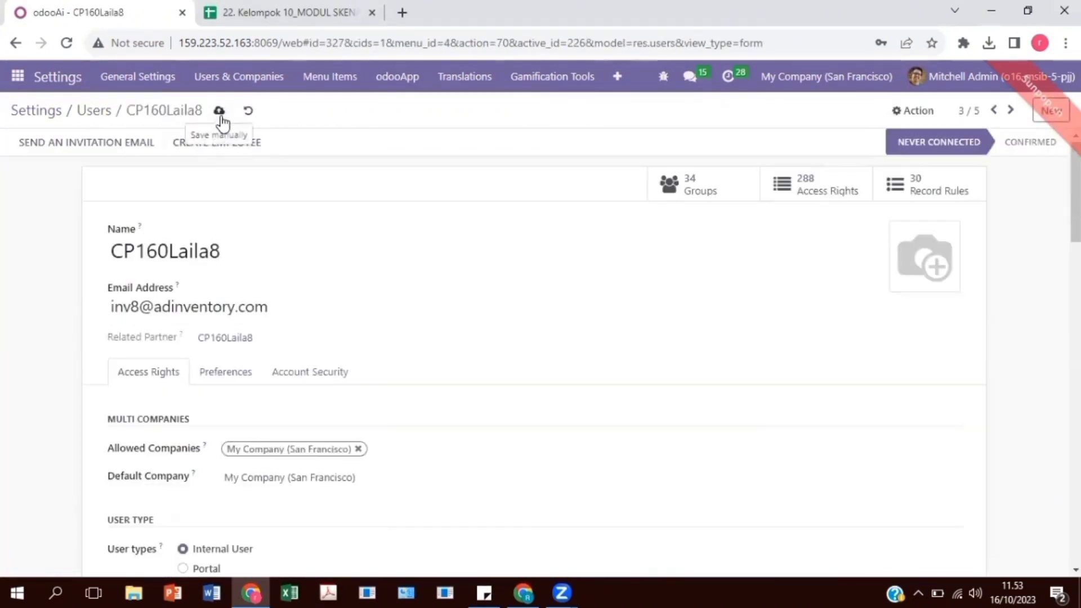
pyautogui.click(93, 110)
# - Review the access rights of the sales manager user and the IT staff user
pyautogui.click(320, 287)
pyautogui.scroll(-2, 320, 295)
pyautogui.scroll(-5, 620, 350)
pyautogui.scroll(10, 620, 350)
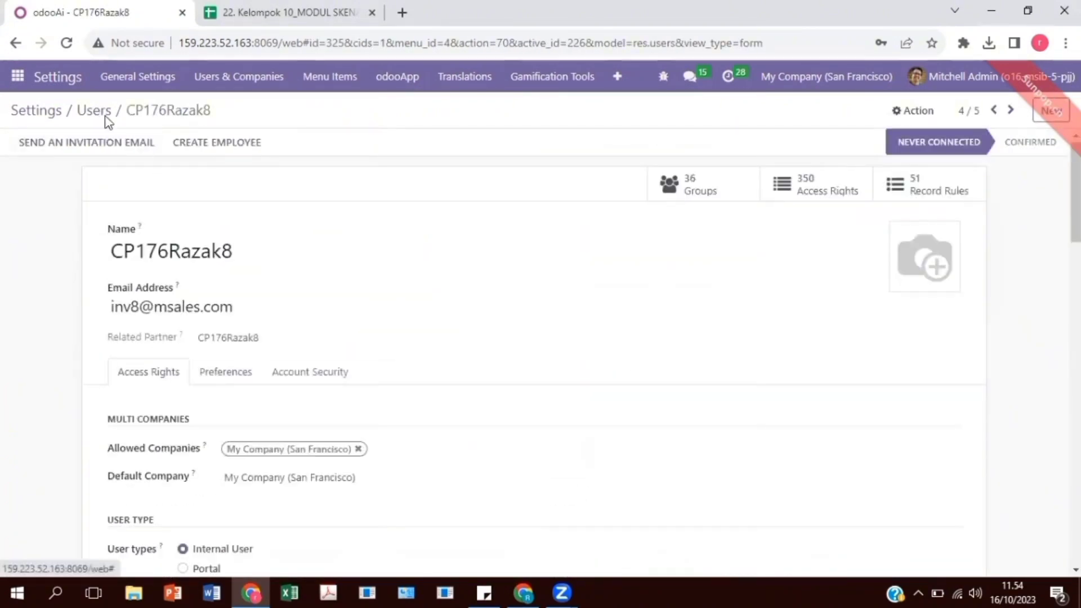
pyautogui.click(107, 115)
pyautogui.click(354, 325)
pyautogui.scroll(-6, 353, 324)
pyautogui.scroll(2, 398, 309)
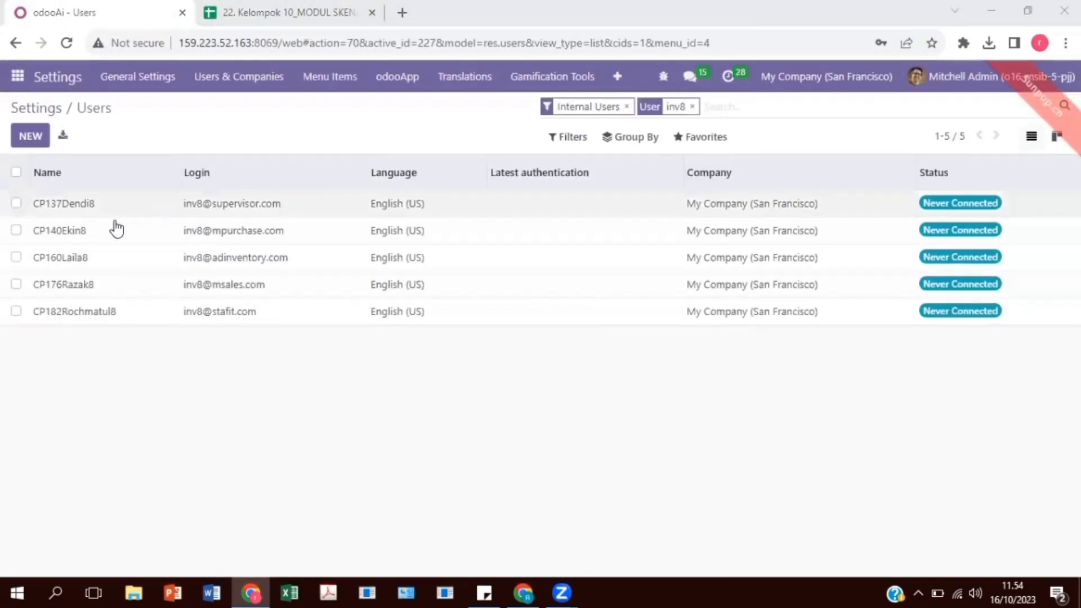
# - Select all five inv8 users in the list and open the Change Password dialog for them
pyautogui.click(16, 204)
pyautogui.click(16, 230)
pyautogui.click(16, 257)
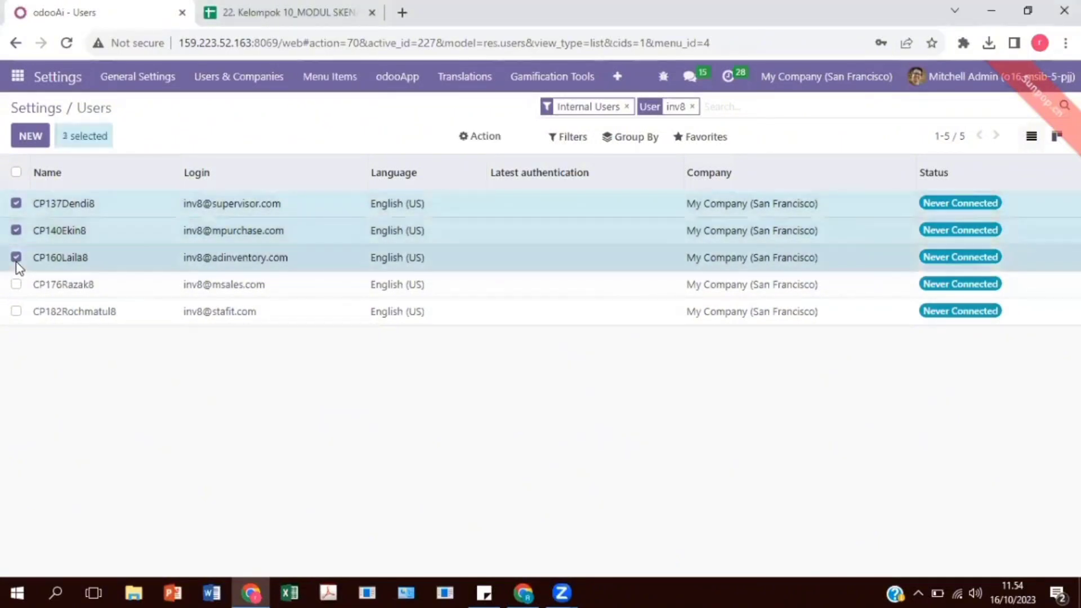
pyautogui.click(16, 284)
pyautogui.click(16, 312)
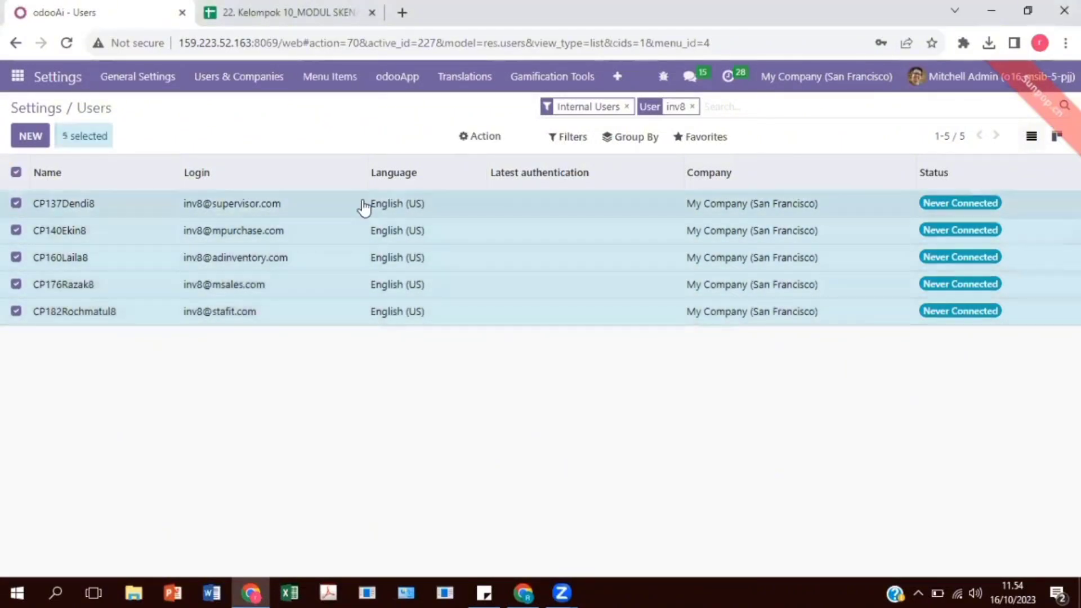
pyautogui.click(485, 136)
pyautogui.click(507, 244)
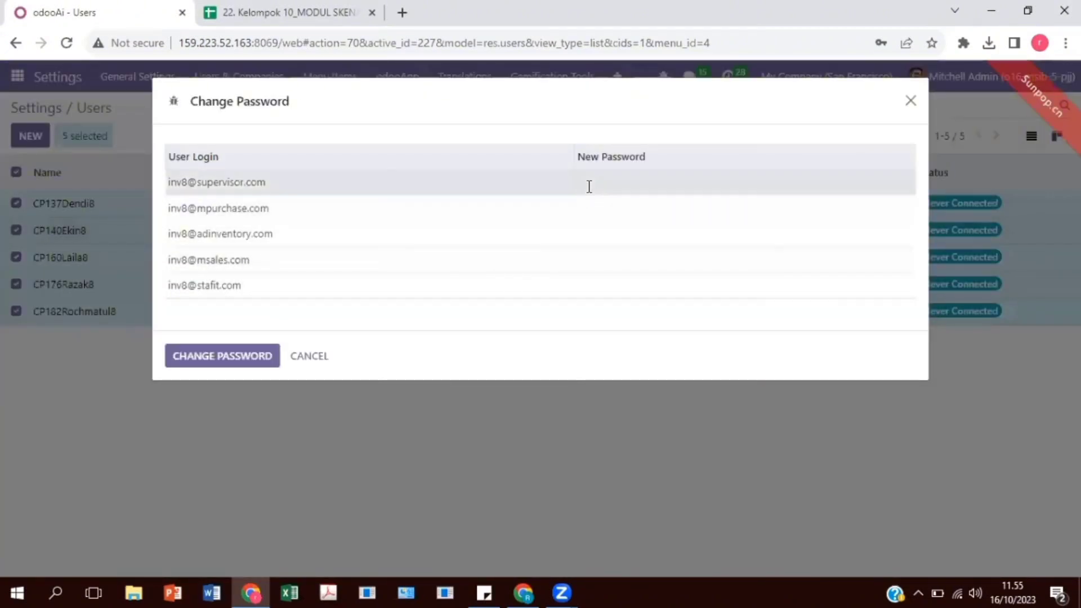
# - Enter a new password for each of the five inv8 users and apply the password change
pyautogui.click(589, 184)
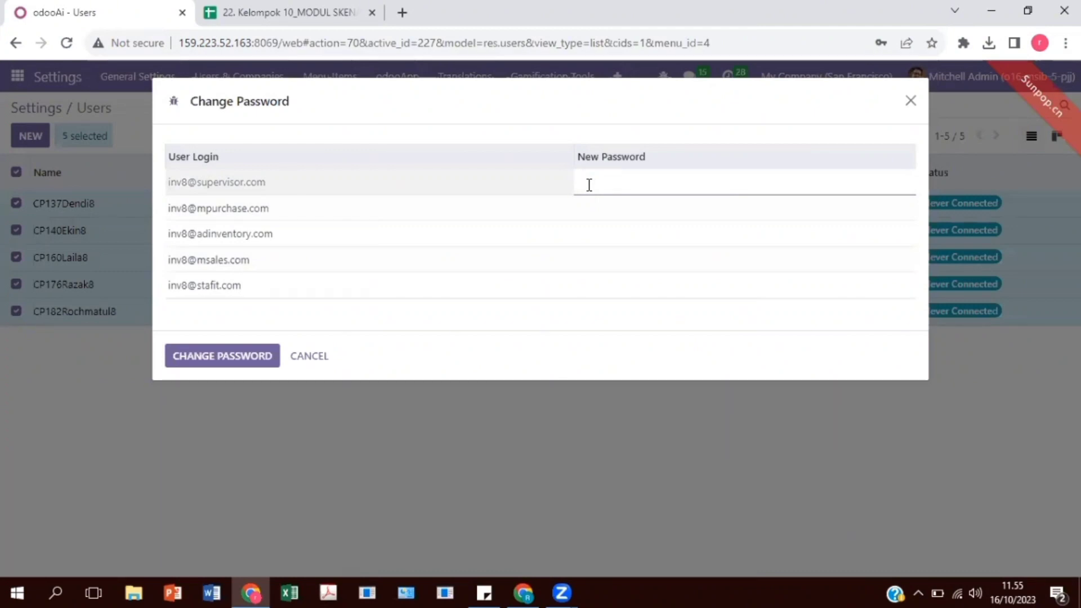
pyautogui.write('1')
pyautogui.click(605, 210)
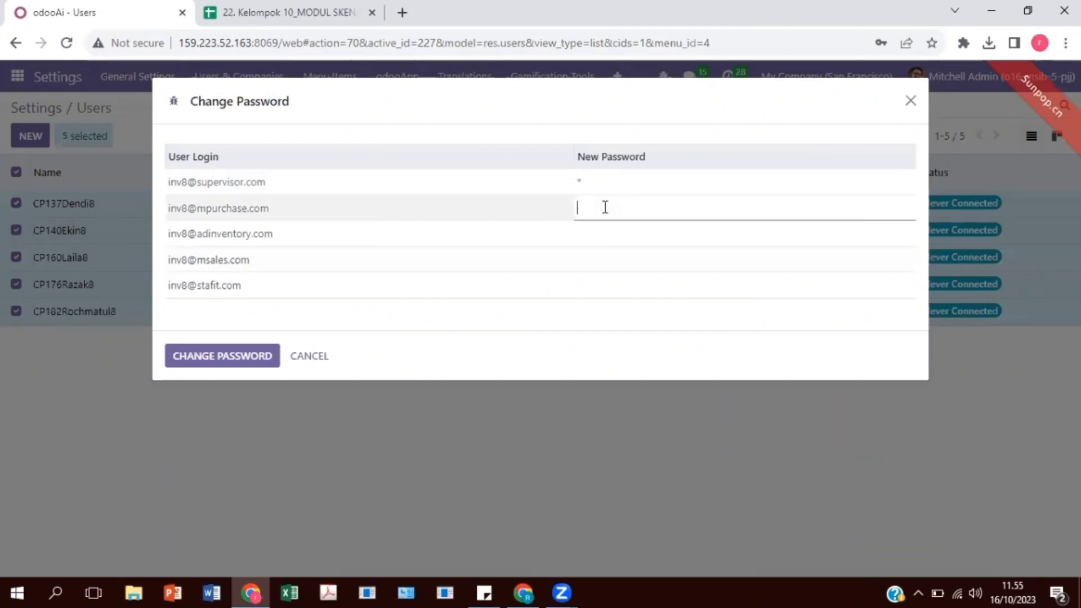
pyautogui.write('1')
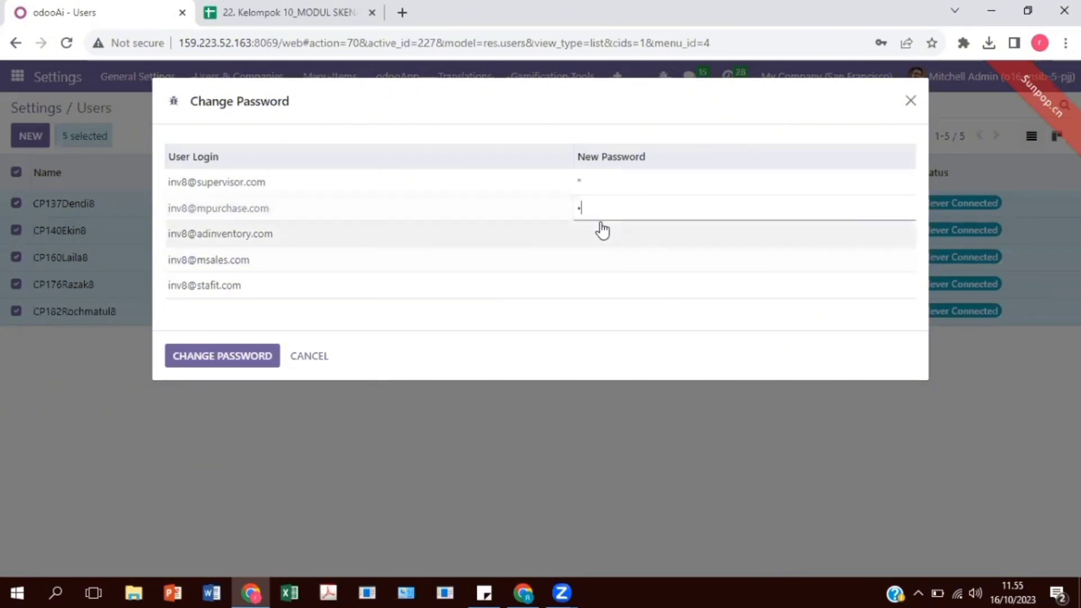
pyautogui.click(601, 227)
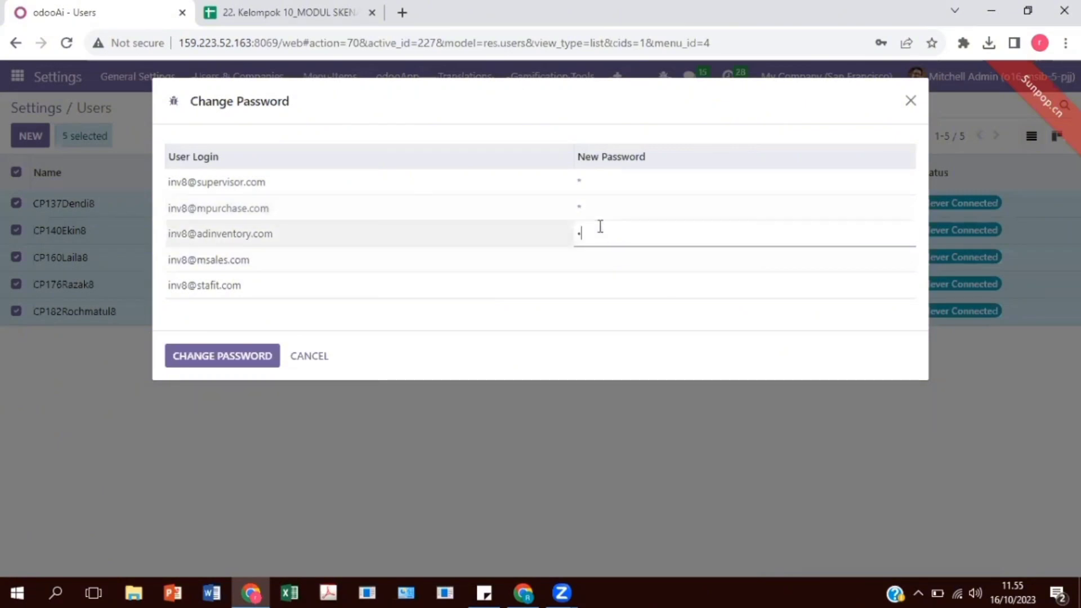
pyautogui.write('1')
pyautogui.click(609, 254)
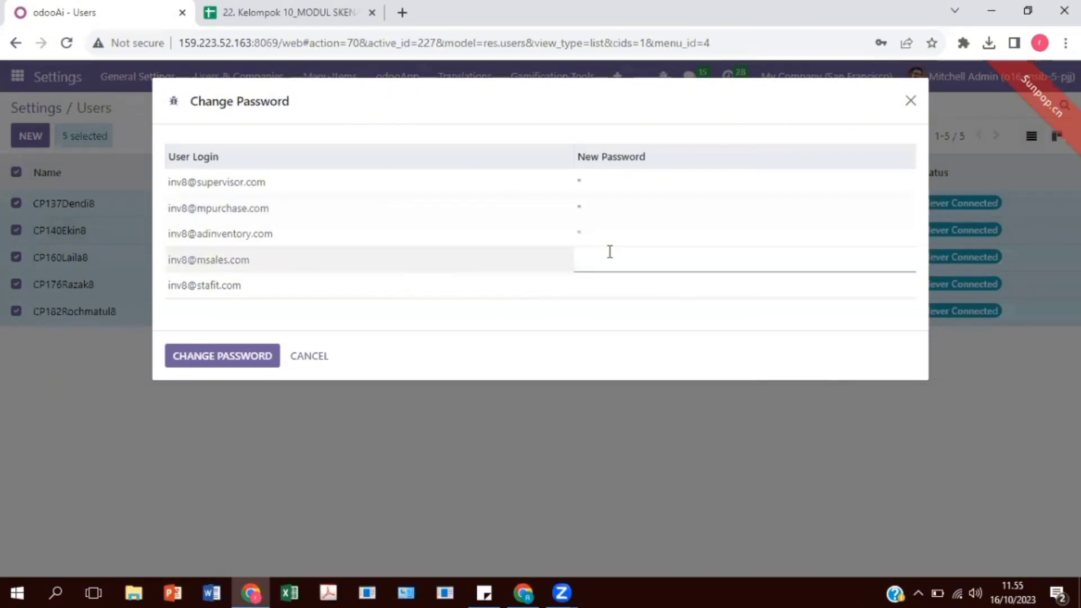
pyautogui.write('1')
pyautogui.click(596, 286)
pyautogui.write('1')
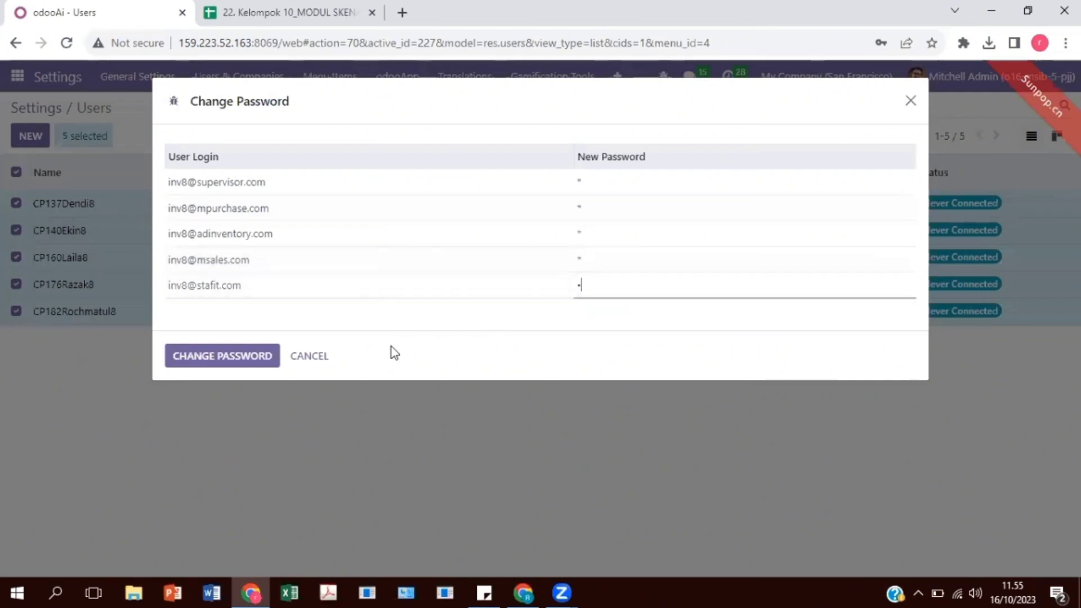
pyautogui.click(246, 364)
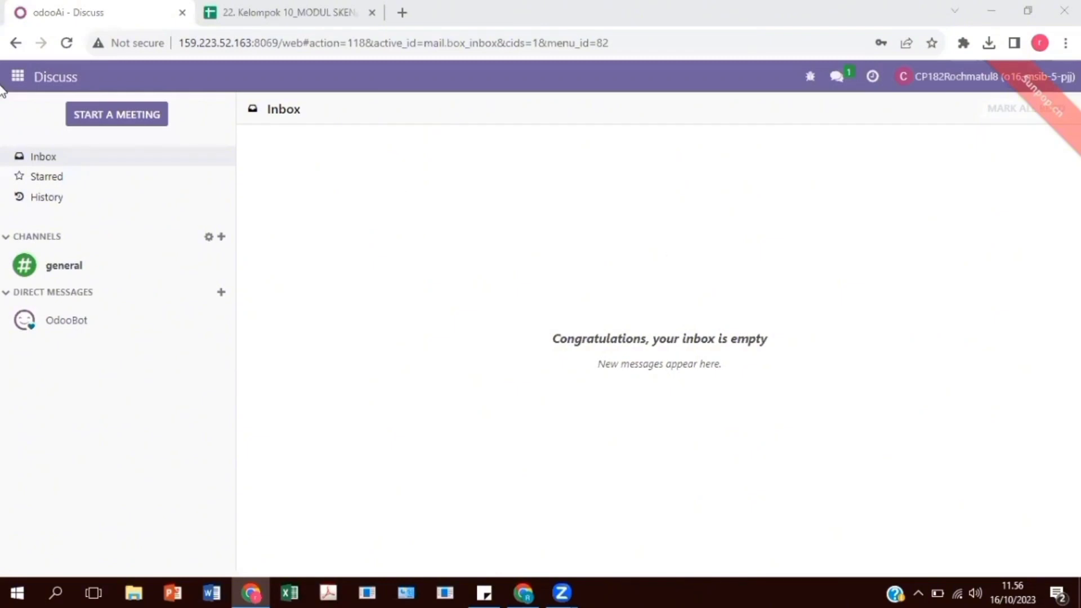
# - Create a new Discuss channel named "Kelompok 8 Skenario Inventory"
pyautogui.click(17, 77)
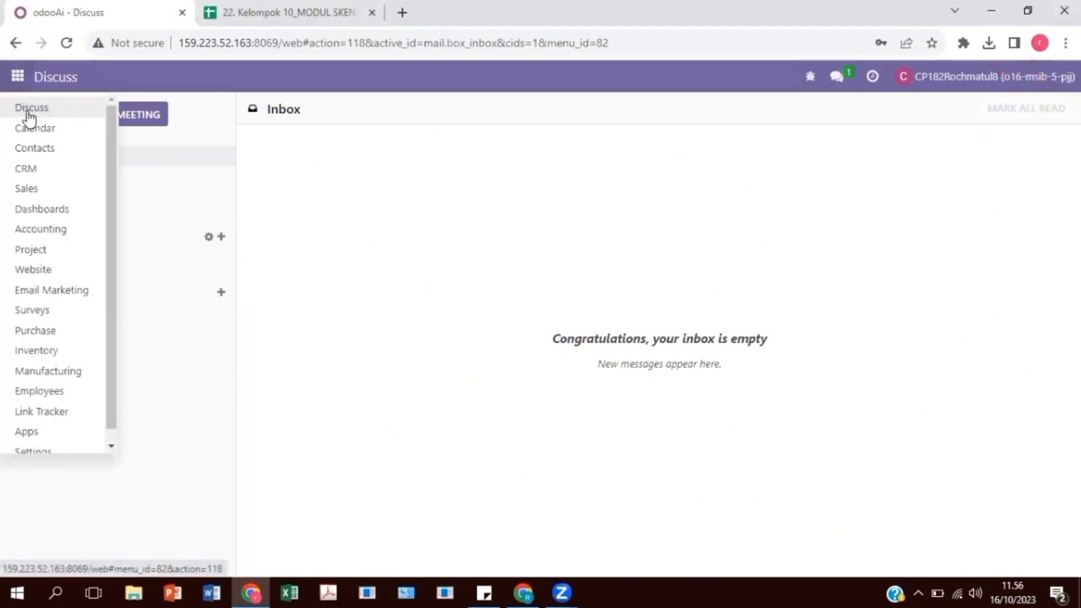
pyautogui.click(24, 107)
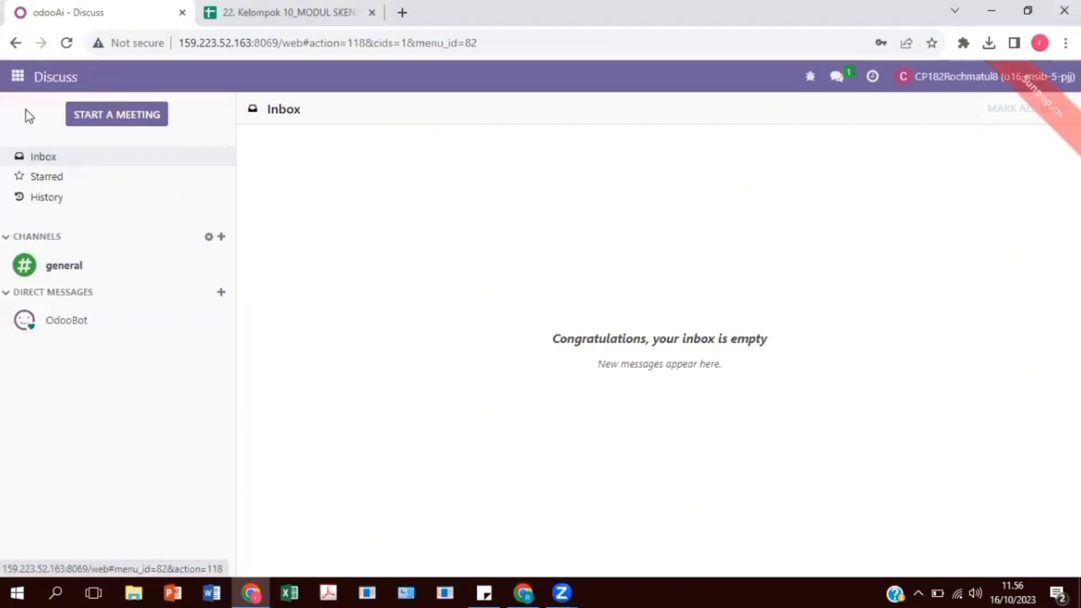
pyautogui.click(221, 236)
pyautogui.write('Kelom')
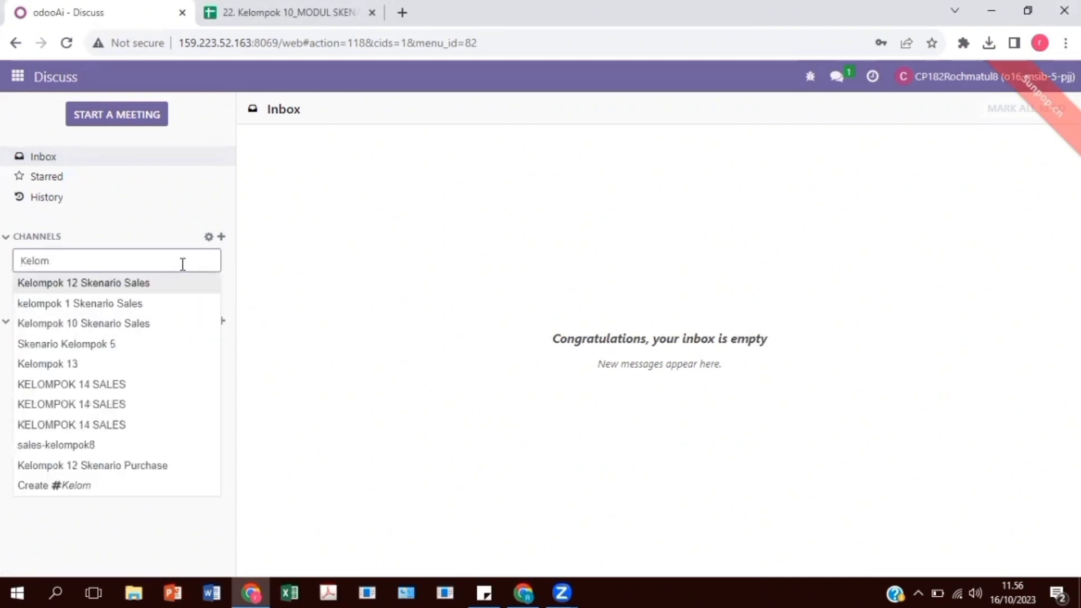
pyautogui.write('pok 8 Skenario Inventory')
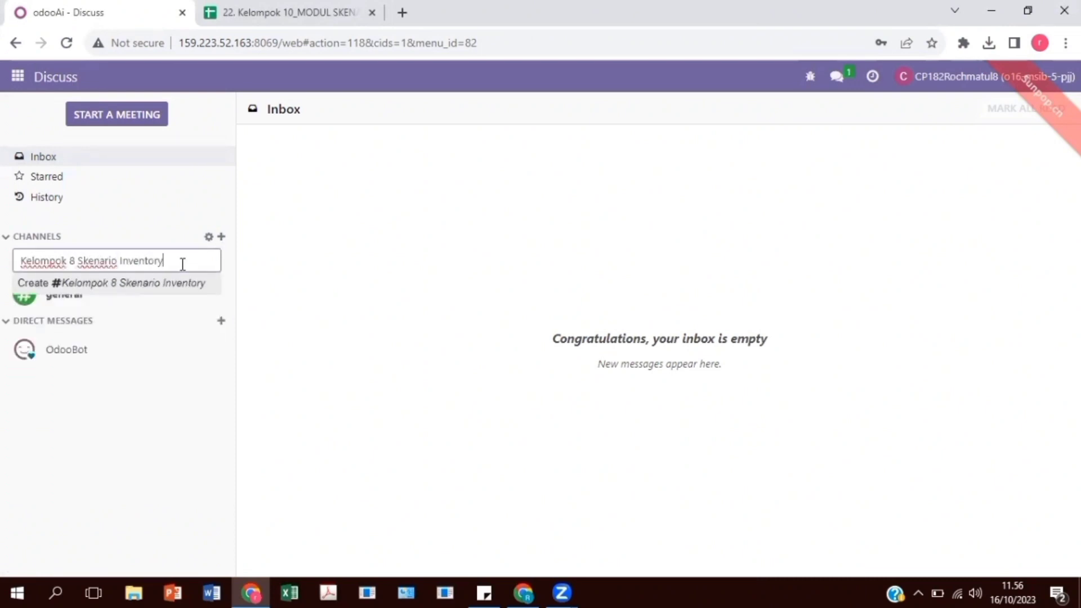
pyautogui.click(178, 283)
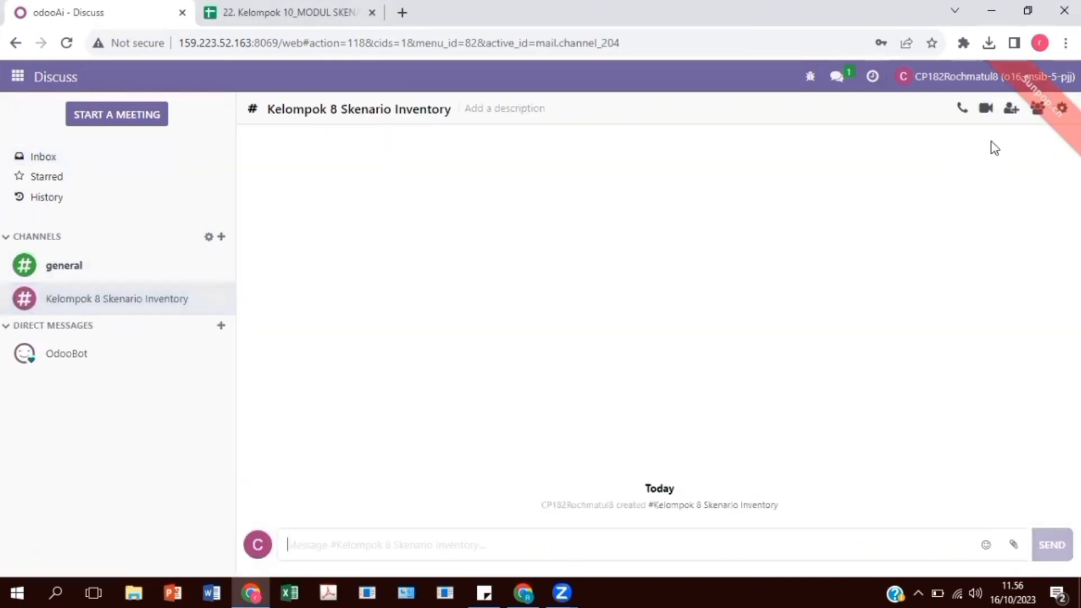
# - Invite the four group 8 members, whose user names end in 8, to the Kelompok 8 Skenario Inventory channel
pyautogui.click(1013, 110)
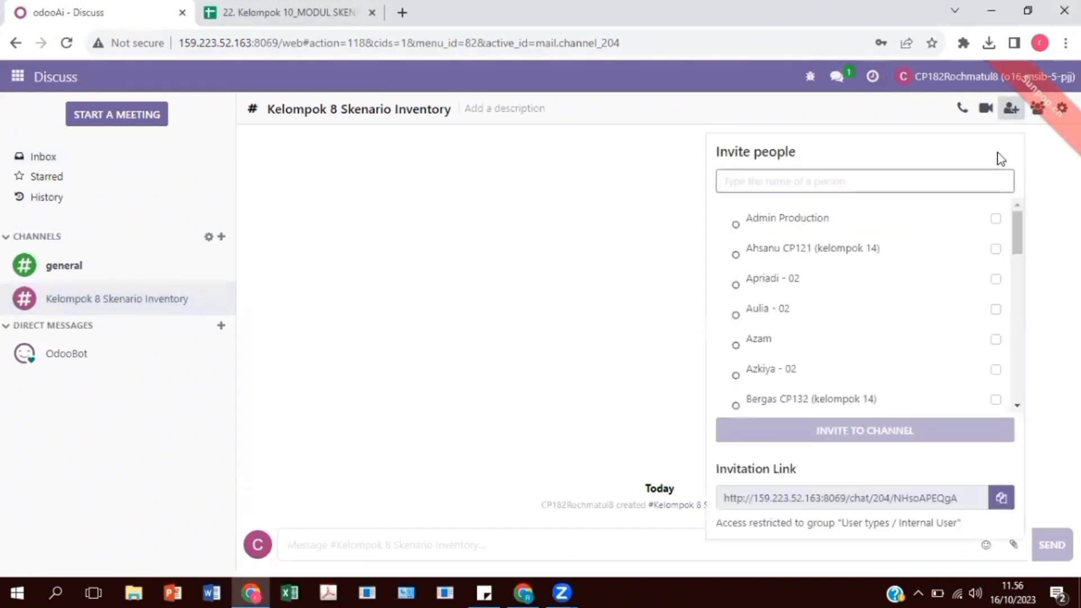
pyautogui.write('8')
pyautogui.click(995, 248)
pyautogui.click(996, 279)
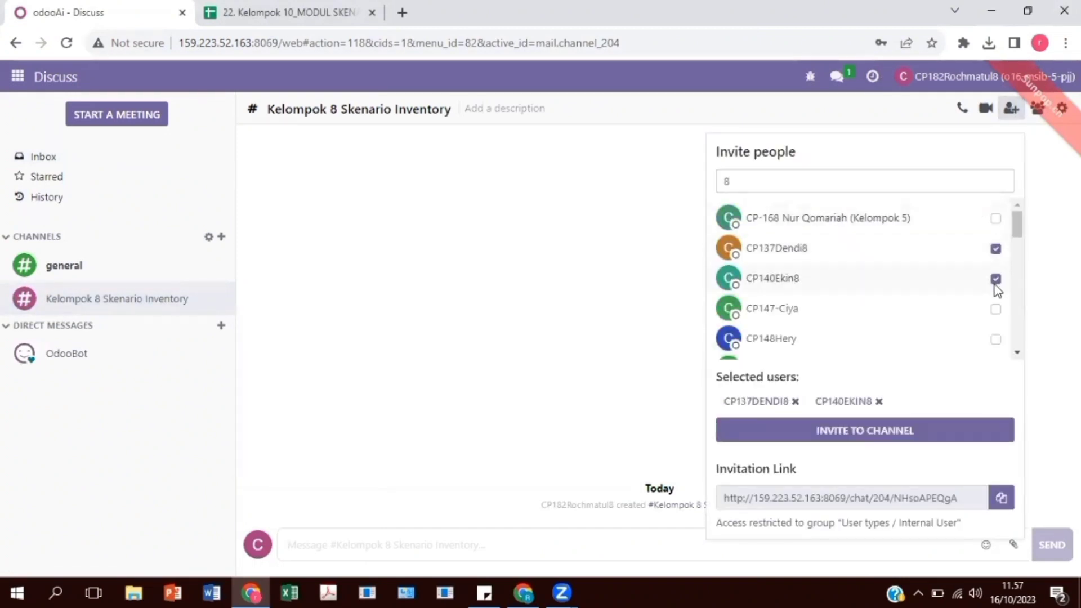
pyautogui.scroll(-5, 980, 264)
pyautogui.click(995, 204)
pyautogui.scroll(-5, 996, 276)
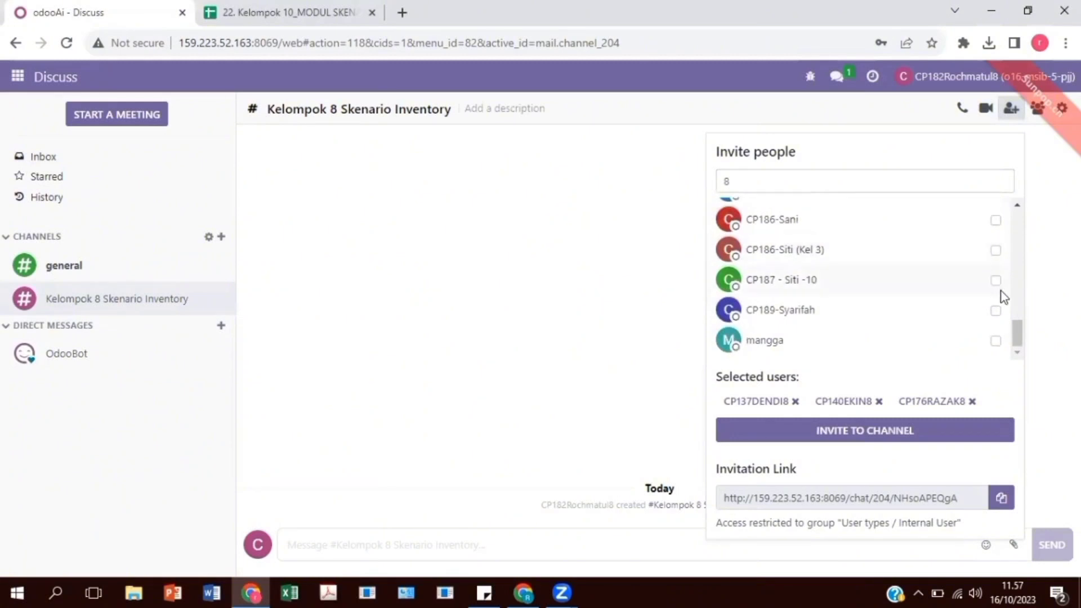
pyautogui.scroll(10, 1000, 293)
pyautogui.click(996, 274)
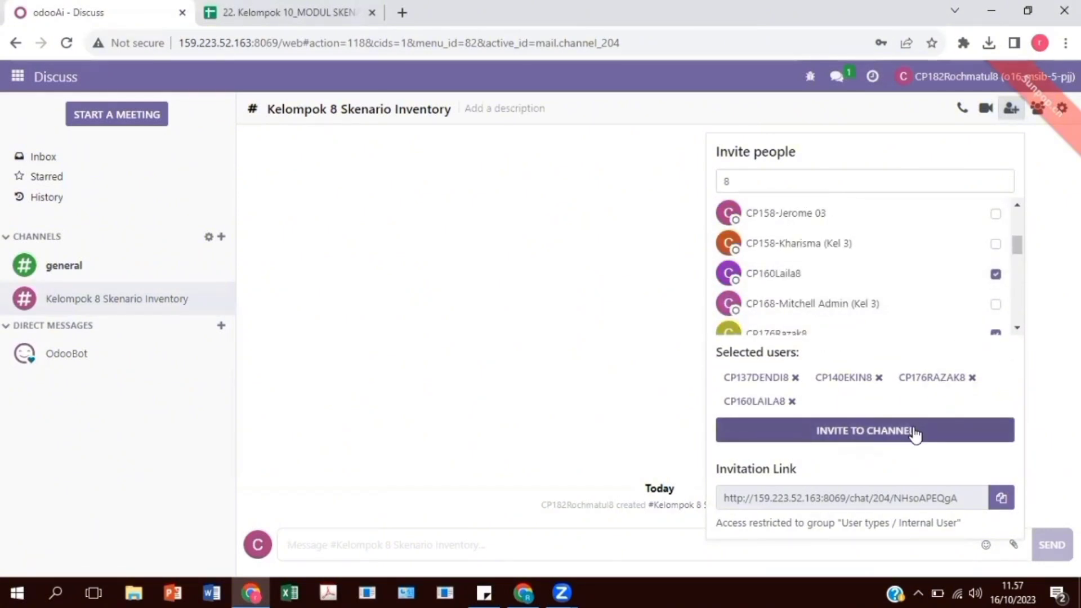
pyautogui.click(918, 432)
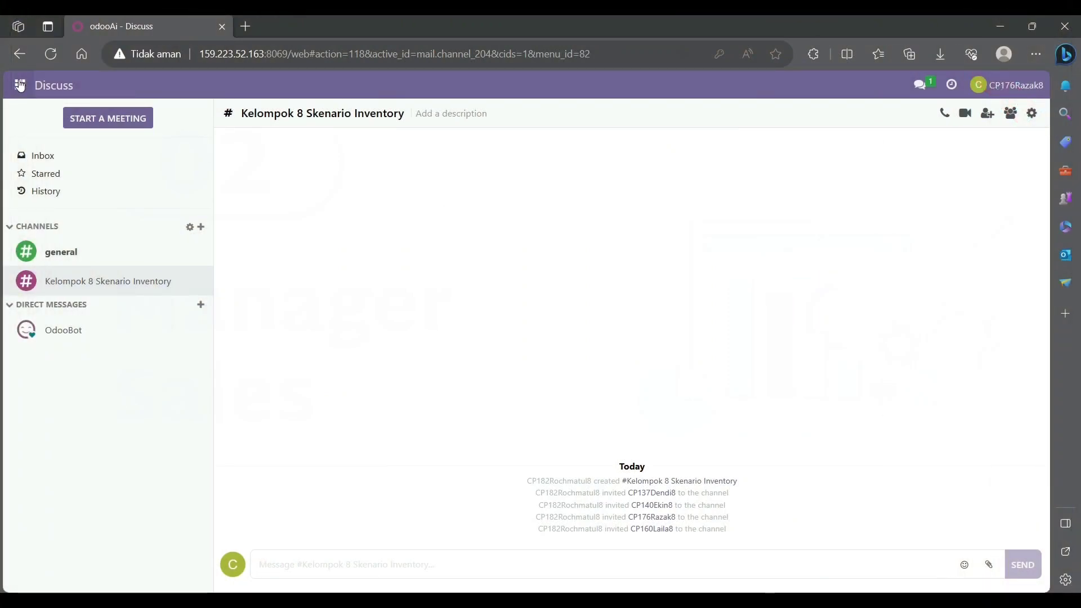
# - Start a new sales quotation for the customer Azure Interior with the expiration date 10/16/2023
pyautogui.click(20, 85)
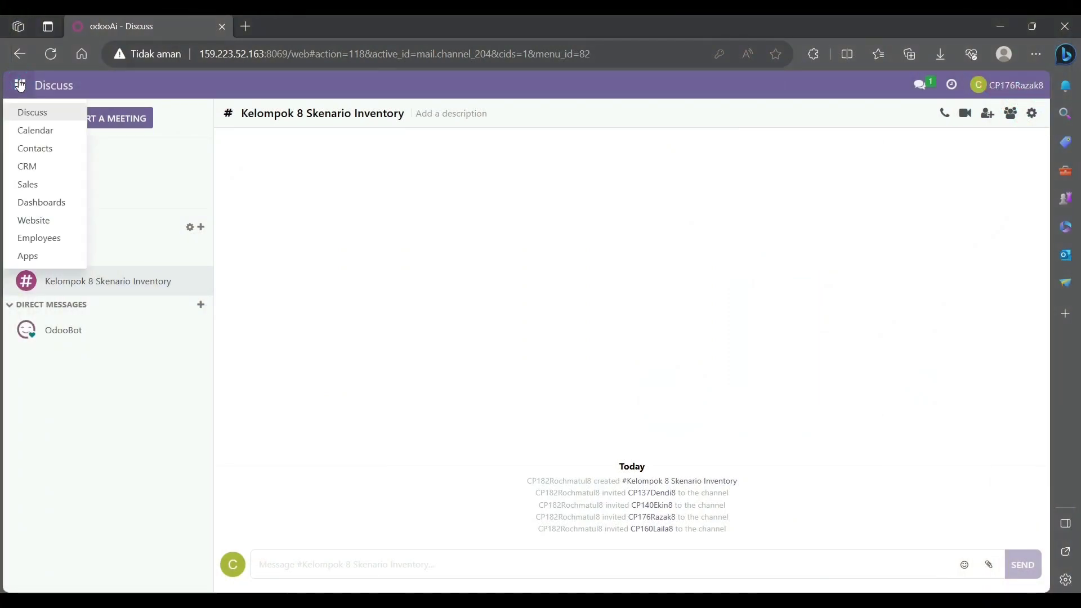
pyautogui.click(25, 184)
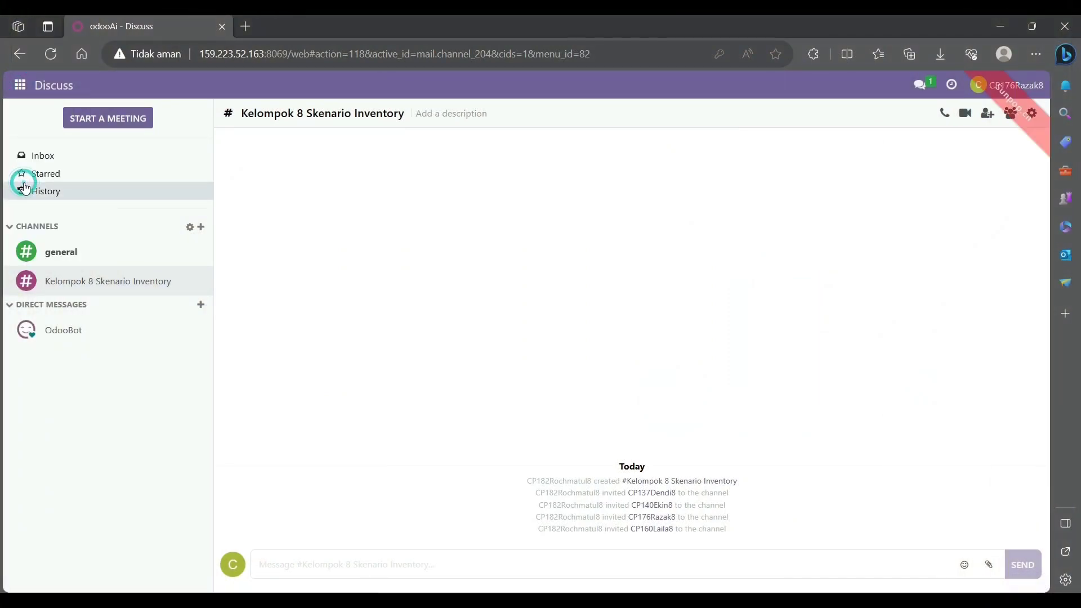
pyautogui.click(21, 141)
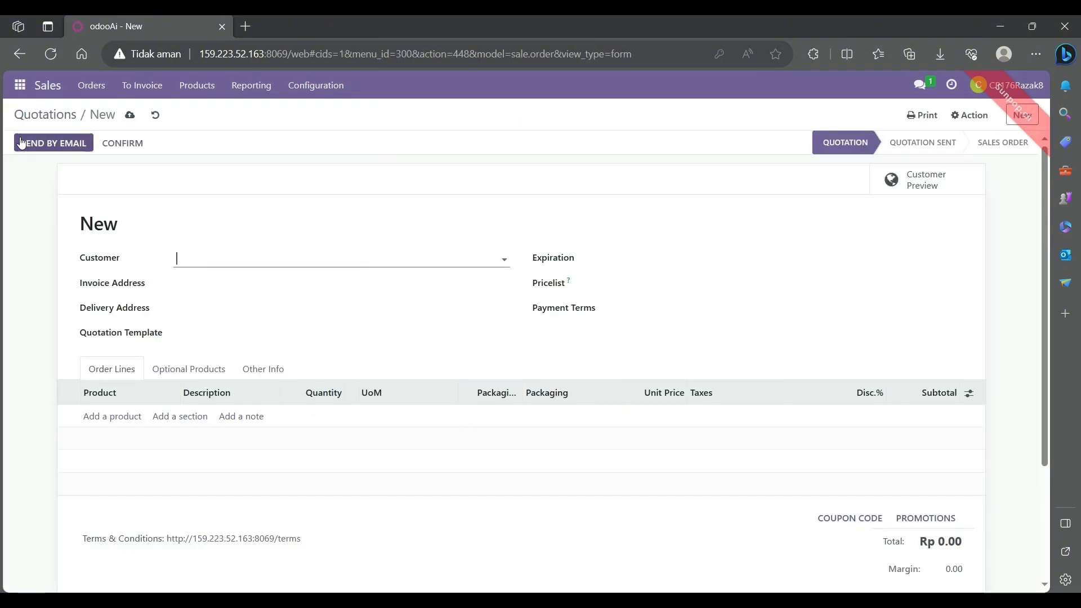
pyautogui.write('Azure')
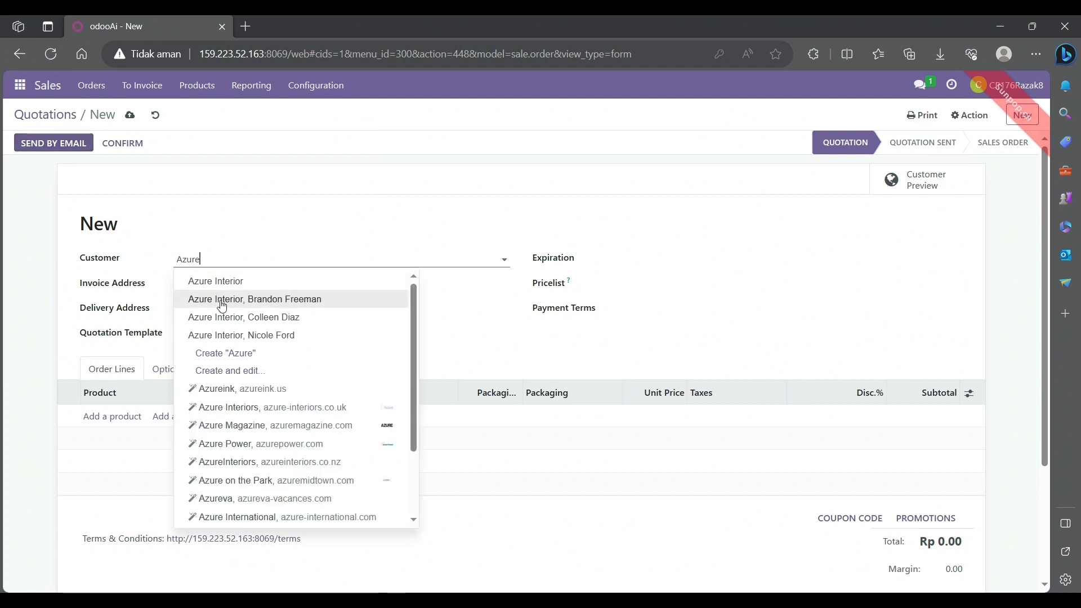
pyautogui.click(239, 289)
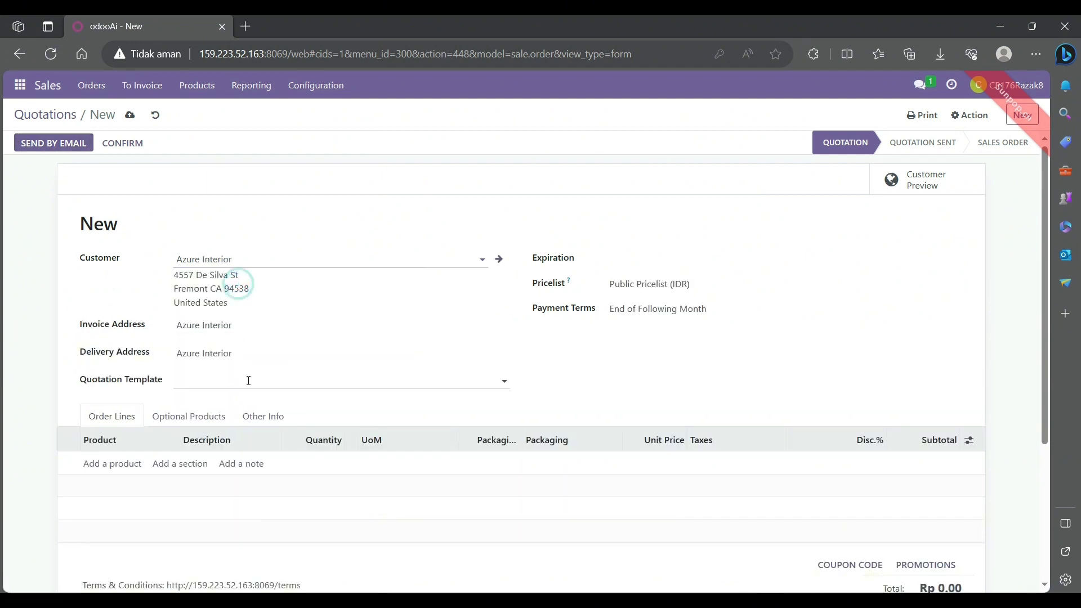
pyautogui.click(635, 257)
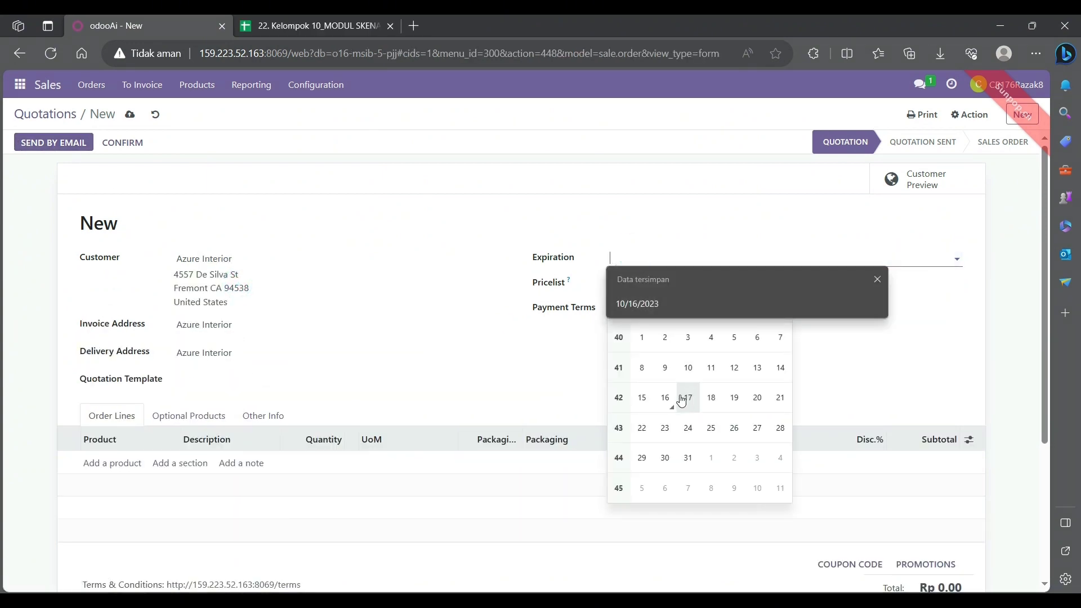
pyautogui.click(674, 396)
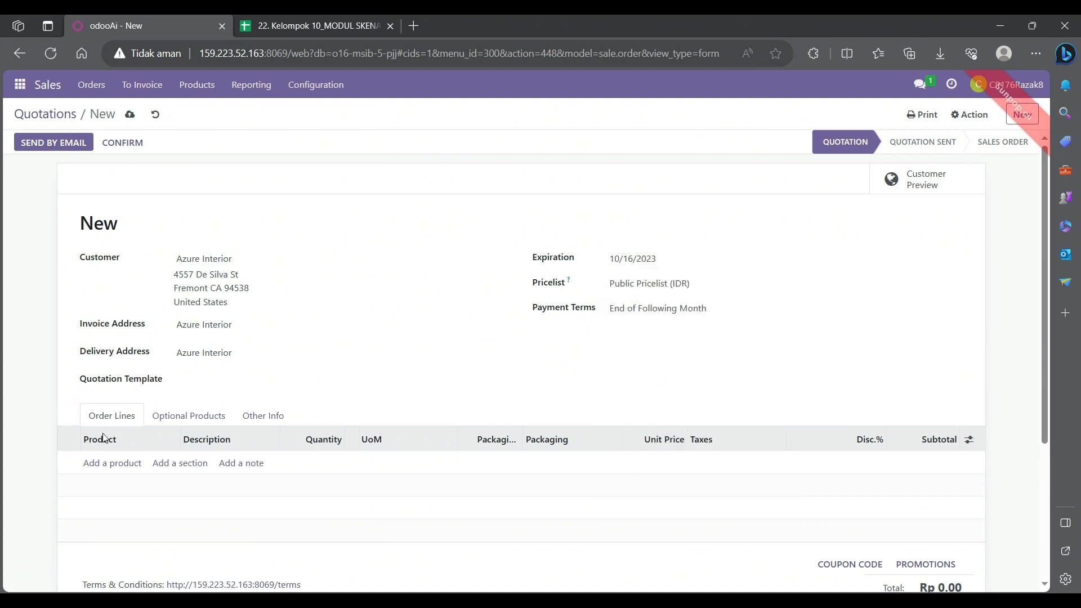
# - Check the products and quantities on the spreadsheet's Sales Order sheet, and return to the Odoo quotation
pyautogui.click(333, 21)
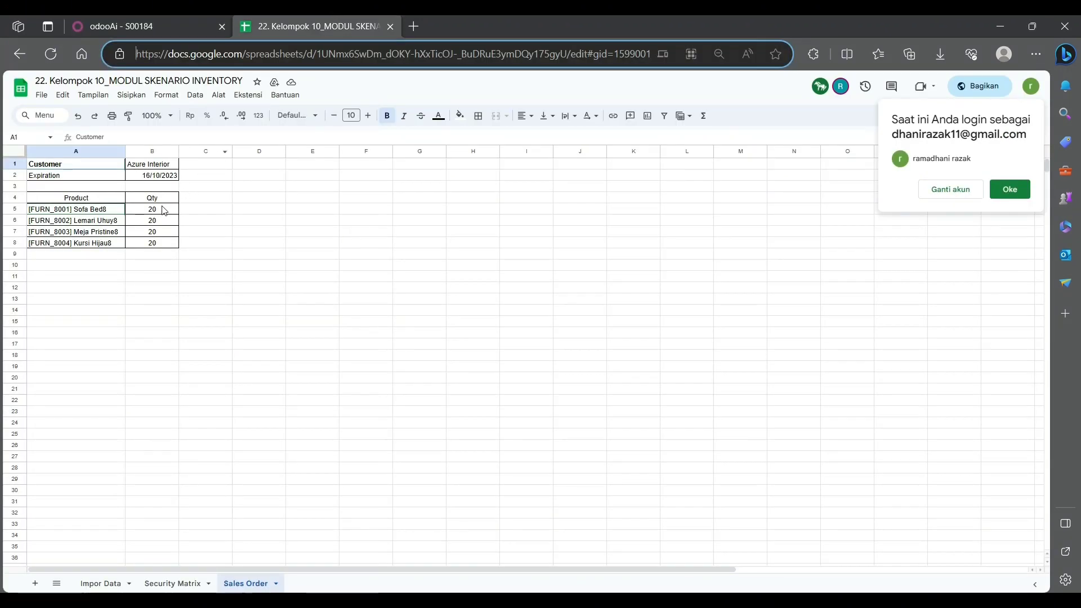
pyautogui.moveTo(105, 210); pyautogui.dragTo(105, 243)
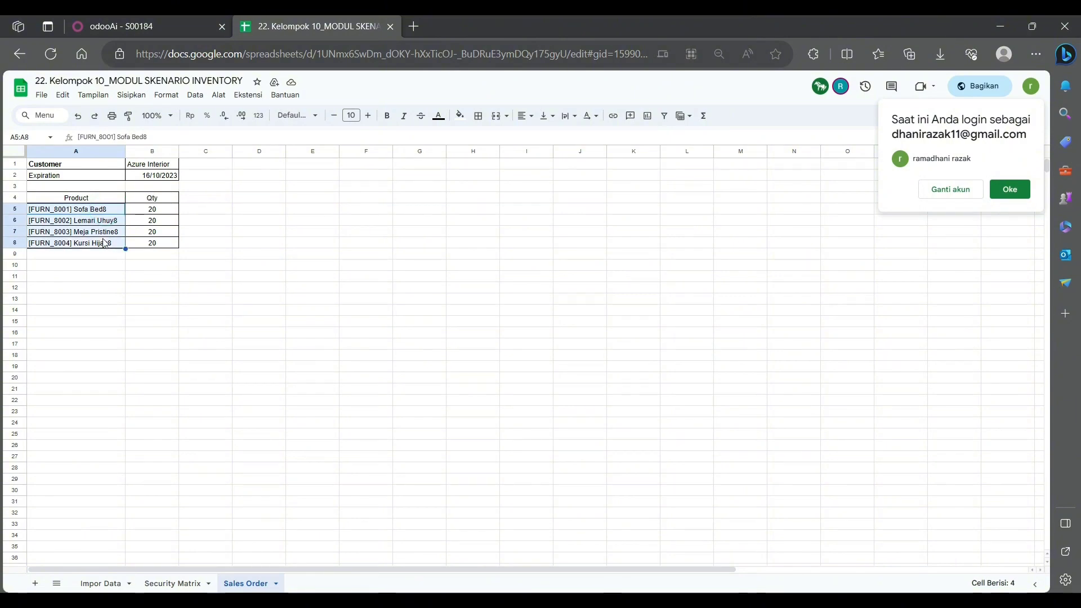
pyautogui.click(146, 267)
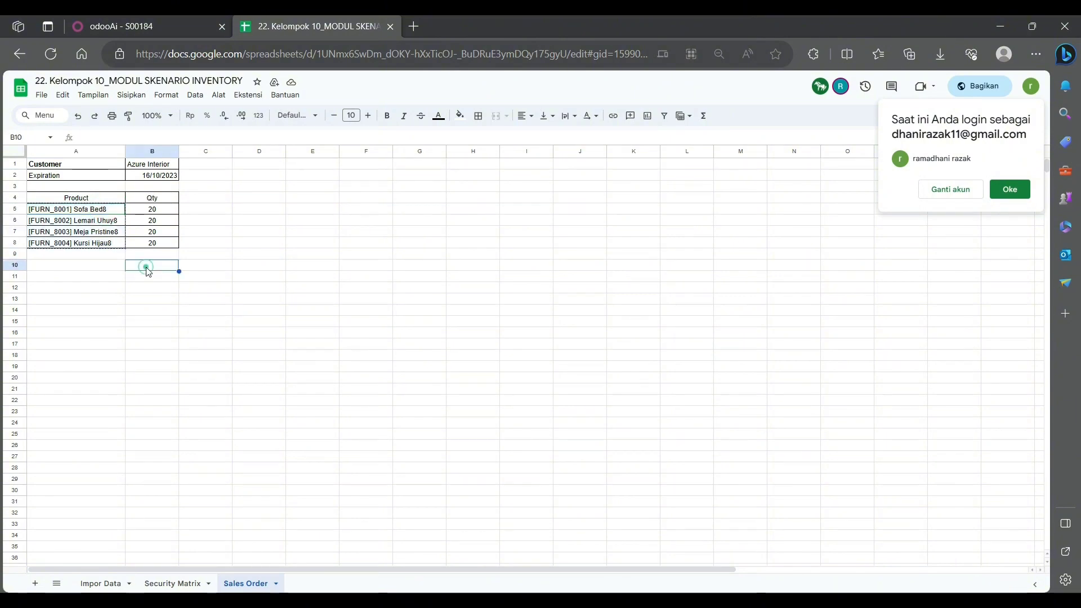
pyautogui.click(169, 26)
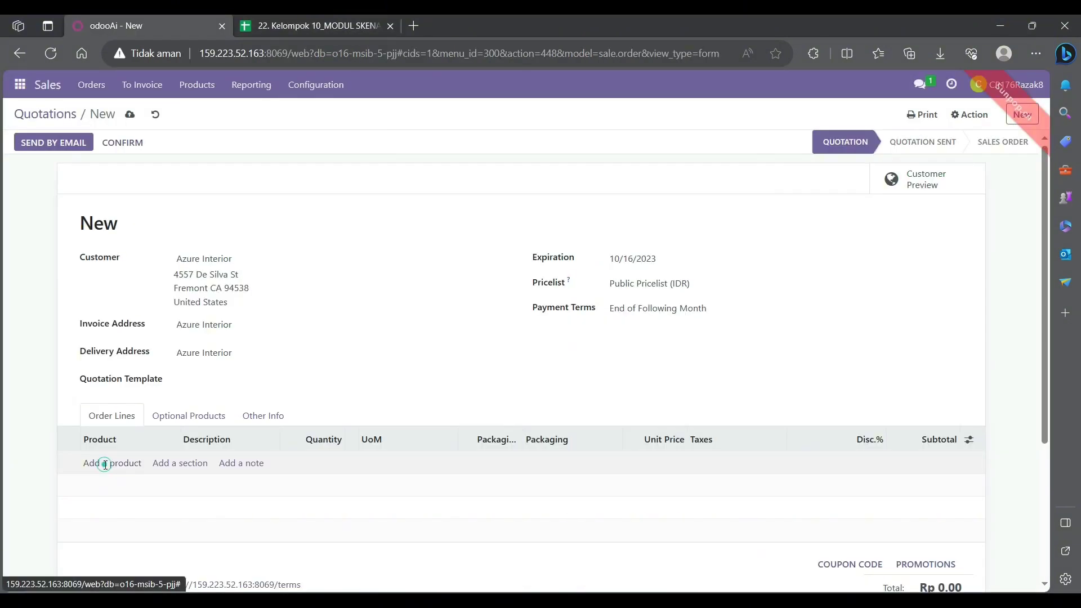
# - Add an order line for [FURN_8001] Sofa Bed-8 with quantity 20 and unit price 999,000
pyautogui.click(104, 465)
pyautogui.scroll(-1, 131, 396)
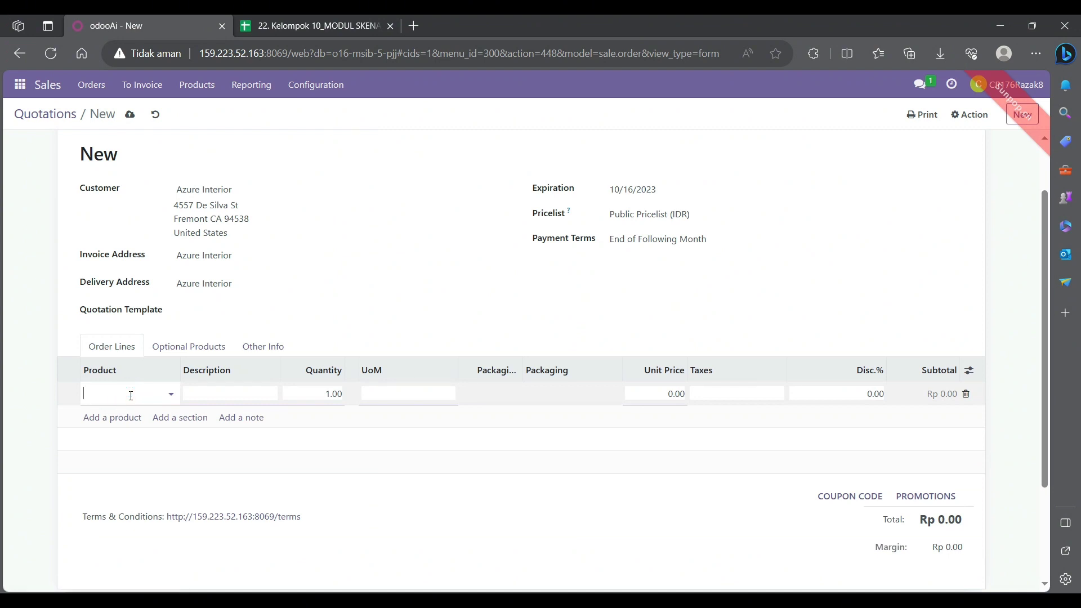
pyautogui.write('sofa')
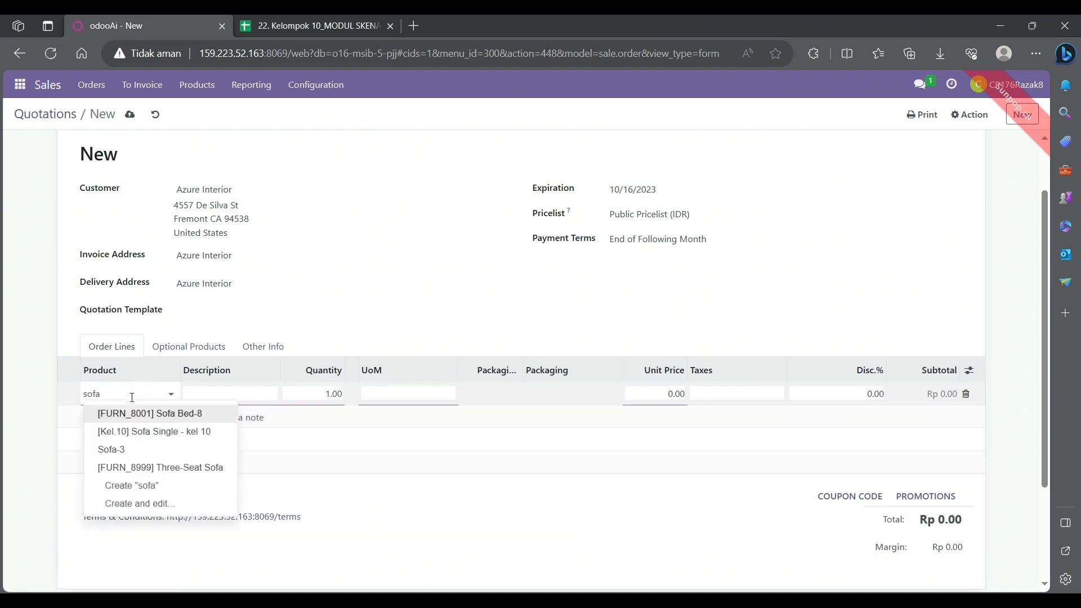
pyautogui.click(144, 410)
pyautogui.click(333, 392)
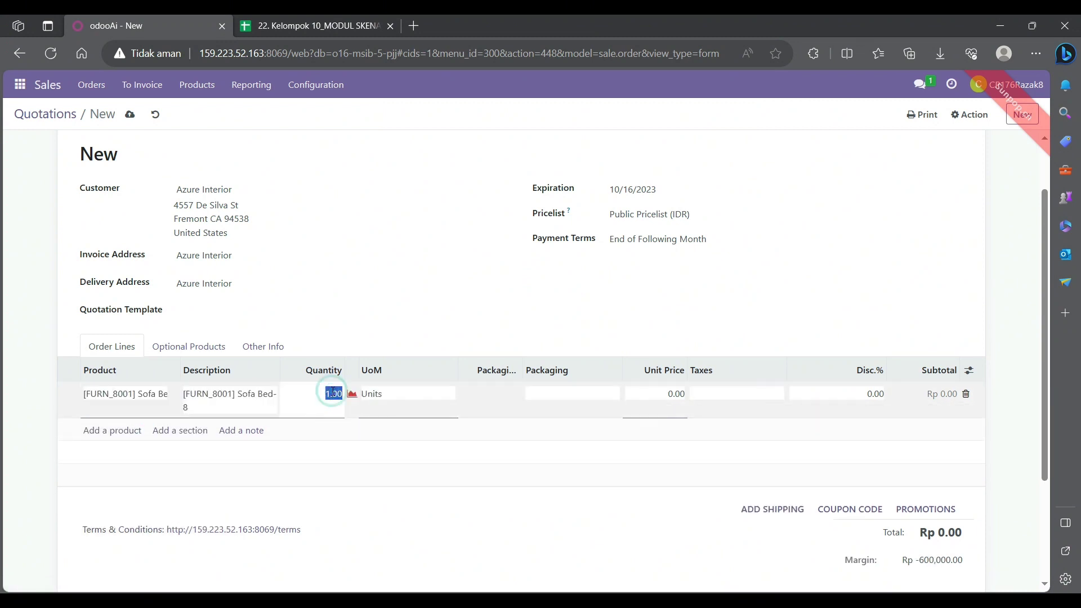
pyautogui.write('20')
pyautogui.click(628, 393)
pyautogui.write('999000')
pyautogui.click(2, 426)
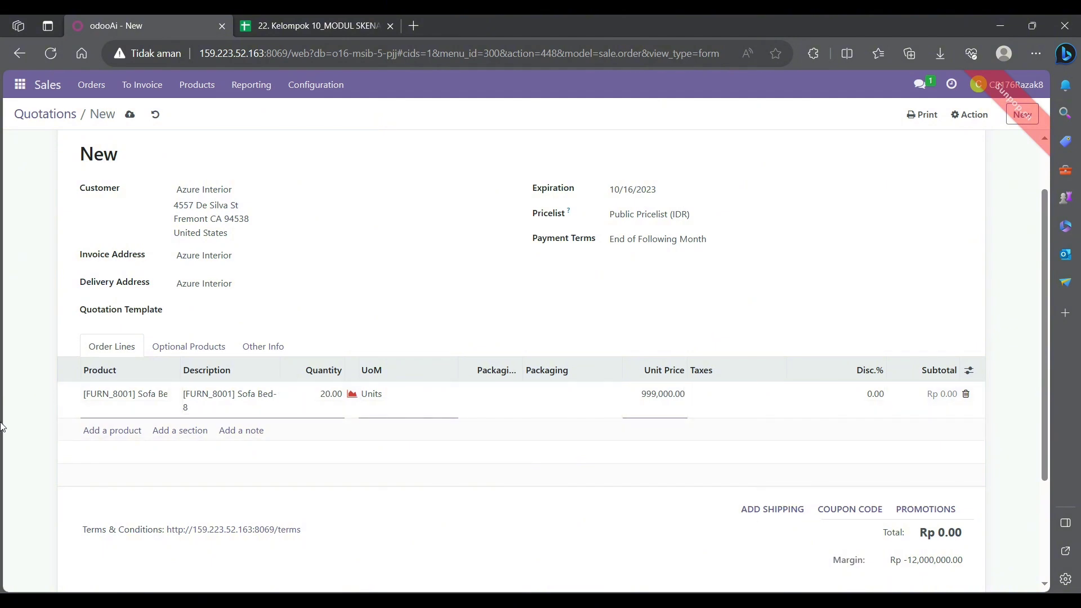
# - Add an order line for [FURN_8002] Lemari Uhuy-8 with quantity 20 and unit price 1,200,000
pyautogui.click(107, 431)
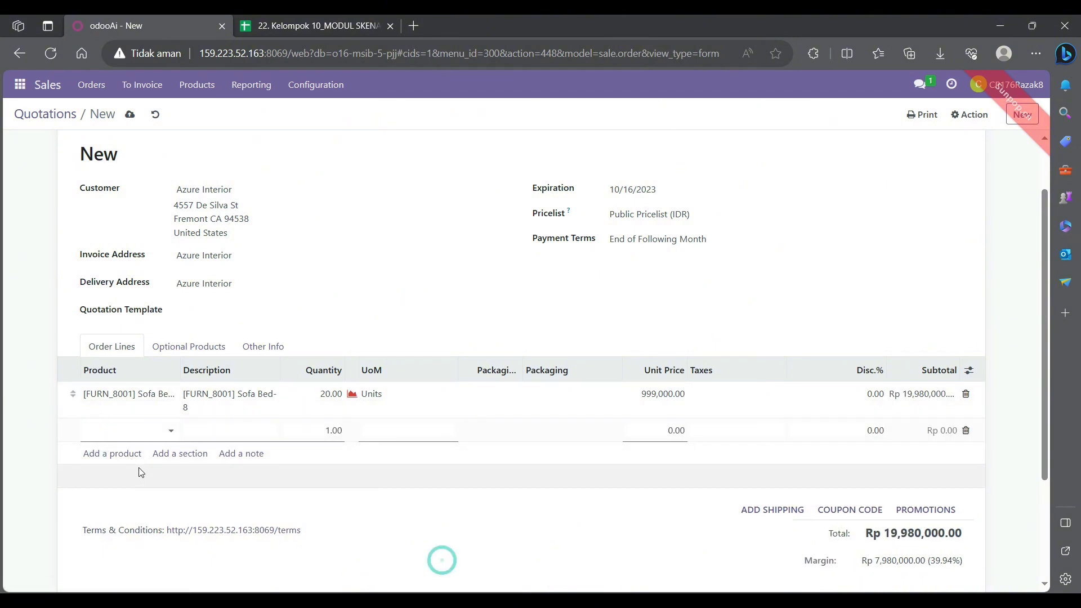
pyautogui.write('lemari')
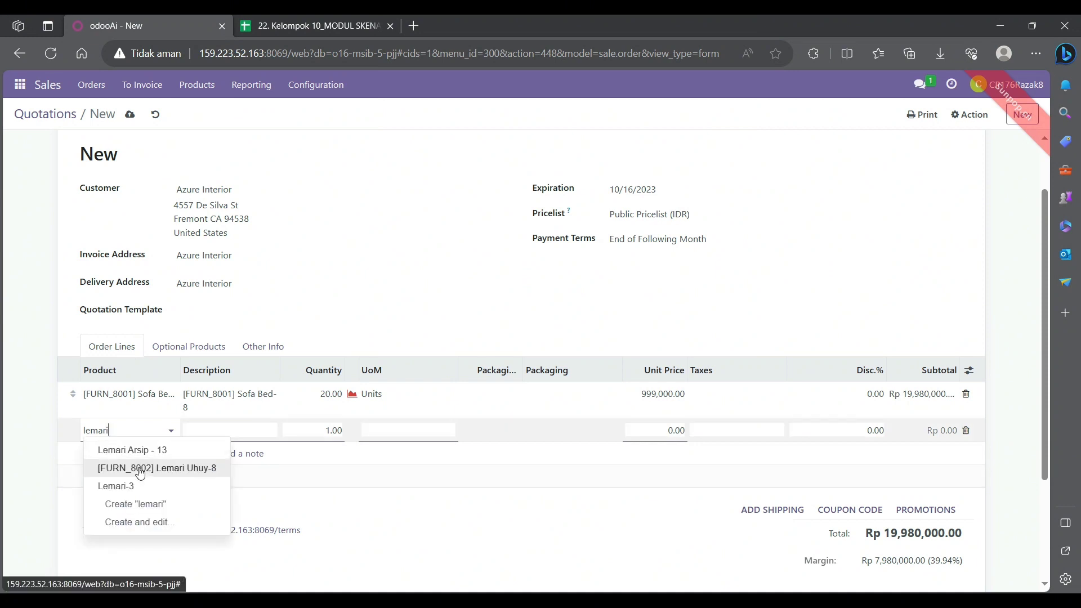
pyautogui.click(140, 469)
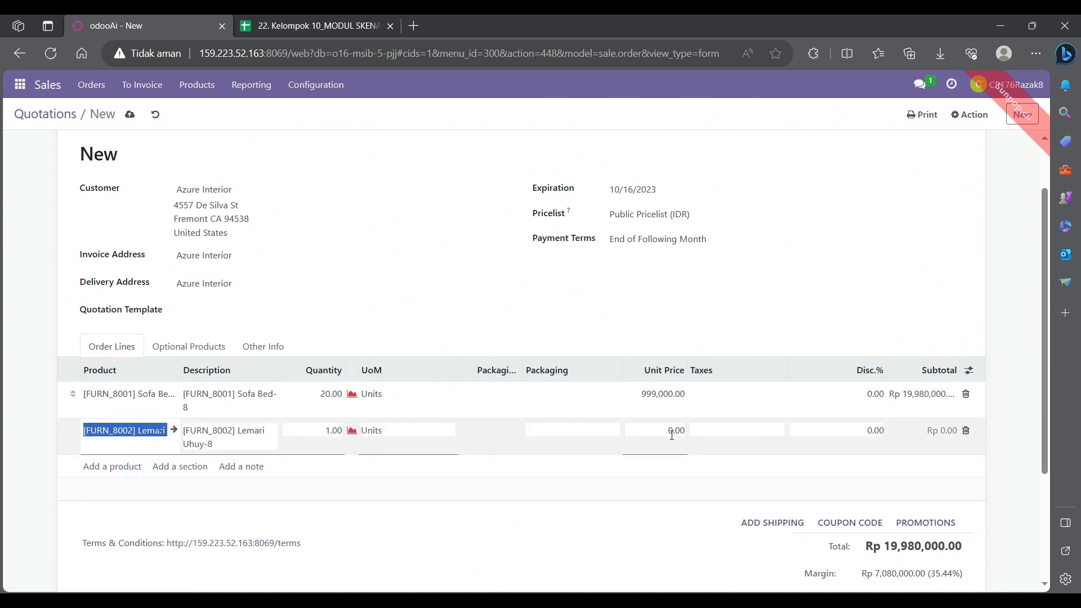
pyautogui.click(21, 502)
pyautogui.click(335, 434)
pyautogui.press('BackSpace')
pyautogui.write('2')
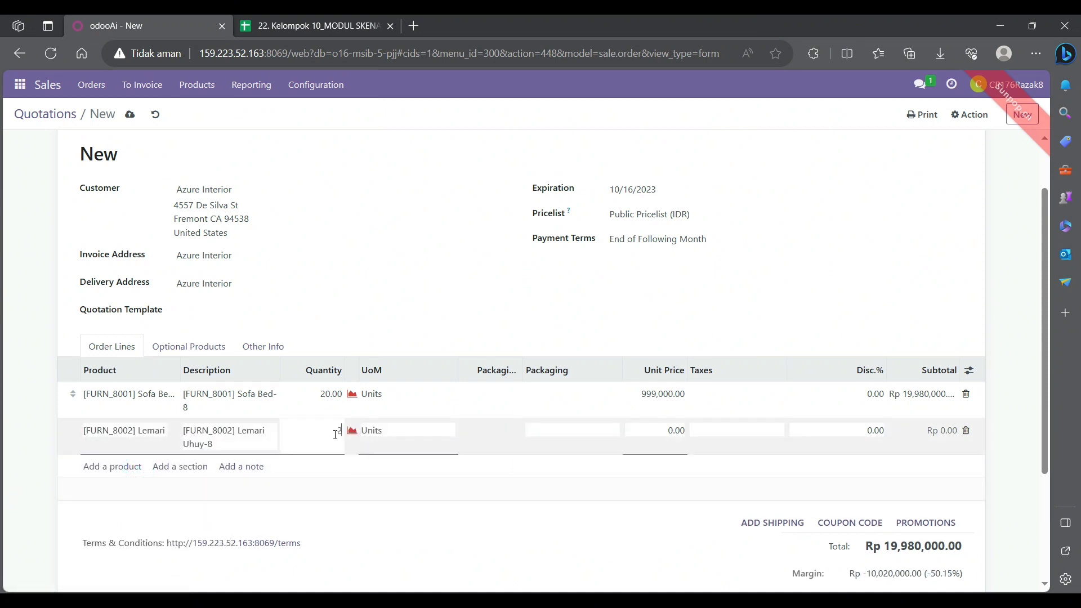
pyautogui.write('0')
pyautogui.click(27, 387)
pyautogui.click(665, 427)
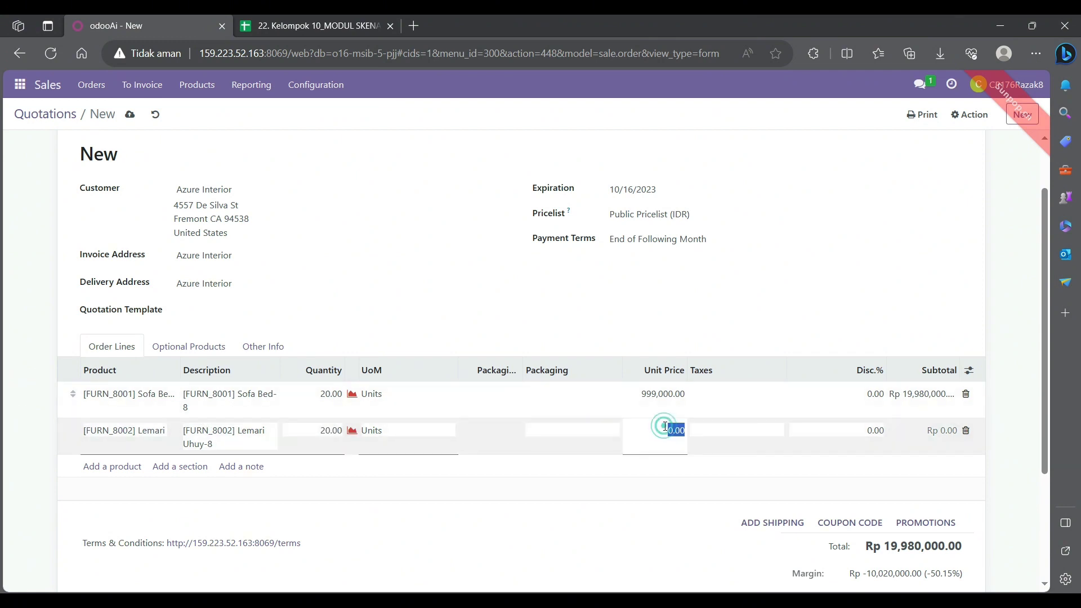
pyautogui.write('1200000')
pyautogui.click(29, 393)
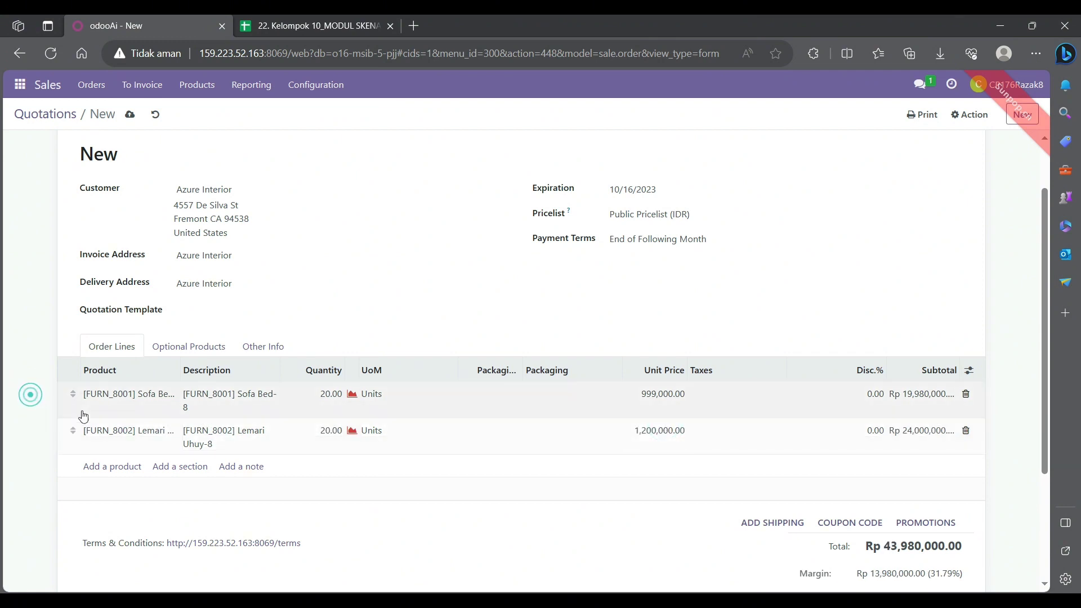
# - Add an order line for [FURN_8003] Meja Pristine-8 with quantity 20 and unit price 799,000
pyautogui.click(113, 475)
pyautogui.write('meja')
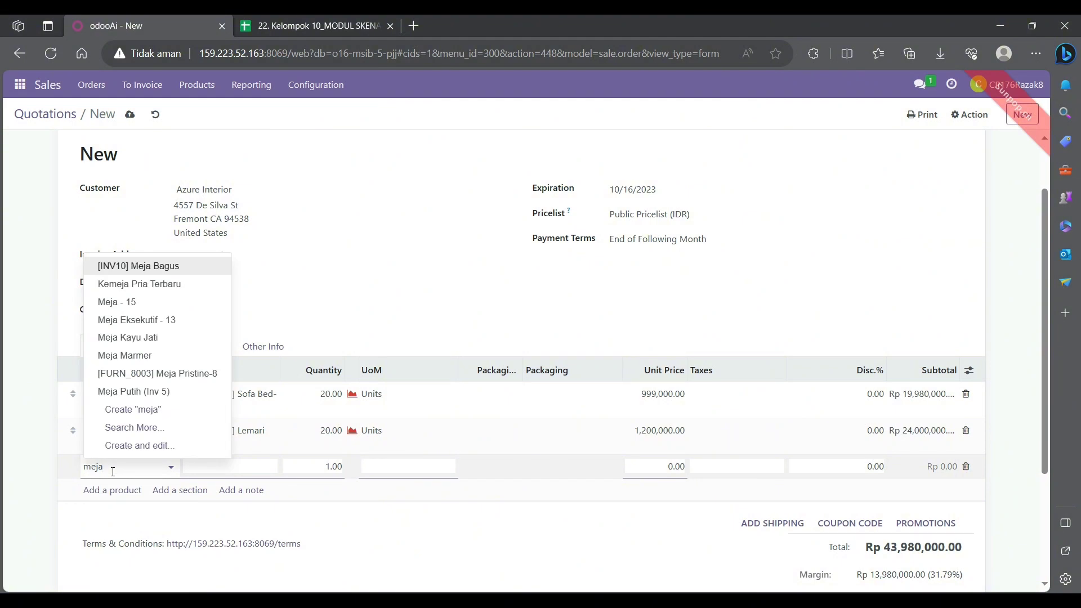
pyautogui.click(172, 373)
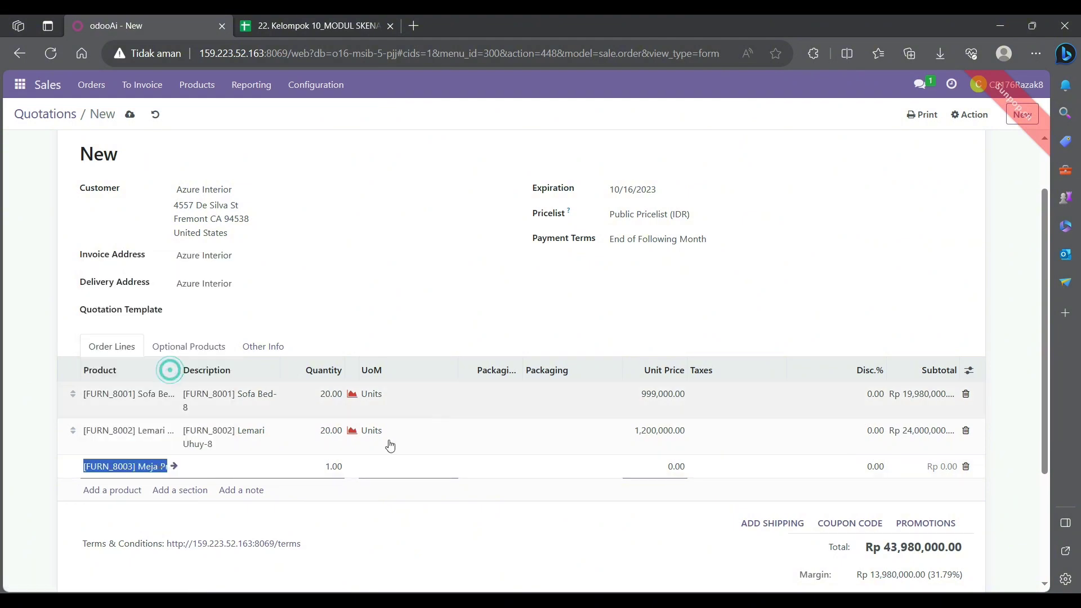
pyautogui.click(333, 467)
pyautogui.write('20')
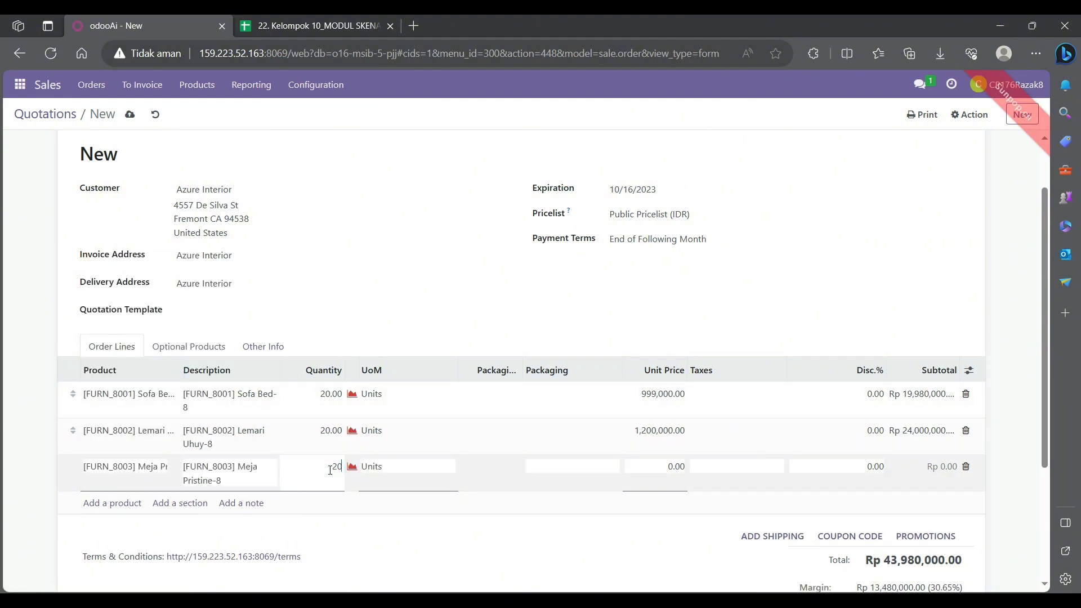
pyautogui.click(633, 465)
pyautogui.write('799000')
pyautogui.click(67, 440)
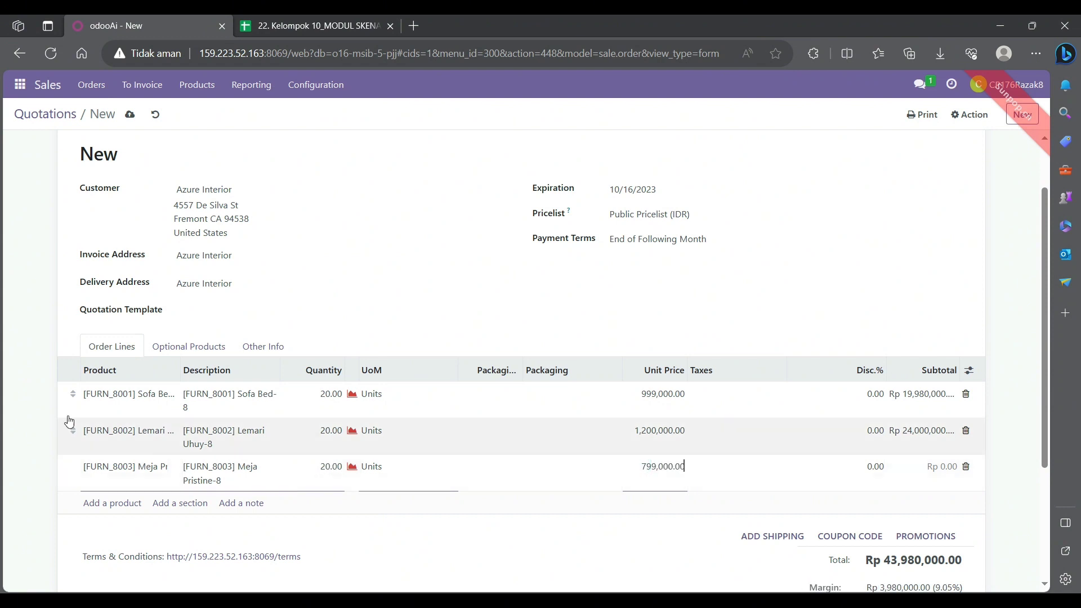
# - Add an order line for [FURN_8004] Kursi Hijau-8 with quantity 20 and unit price 599,000
pyautogui.click(20, 374)
pyautogui.scroll(-1, 67, 406)
pyautogui.click(116, 434)
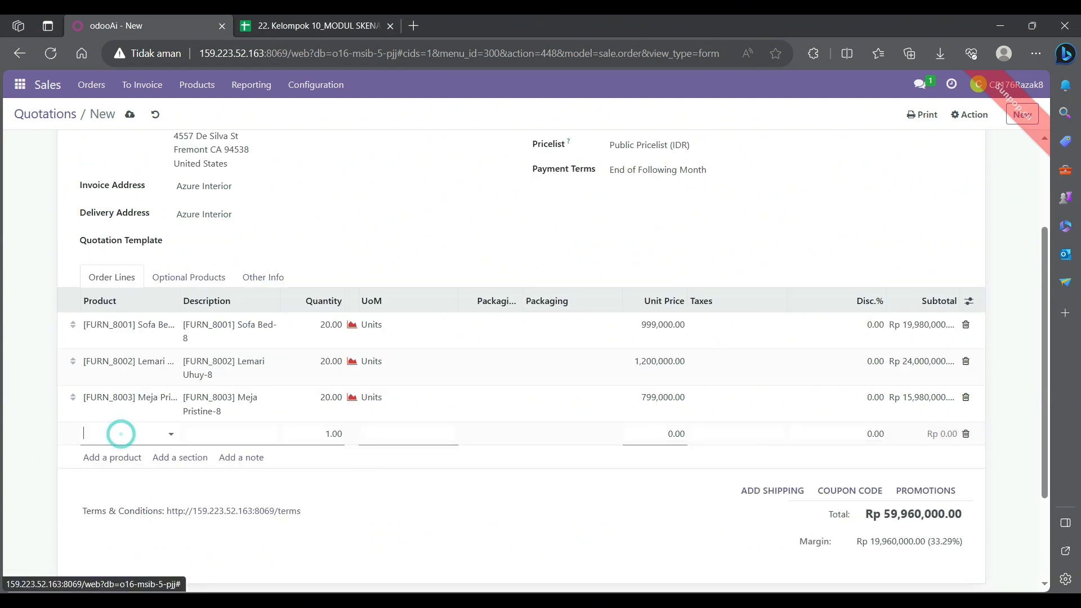
pyautogui.write('kursi')
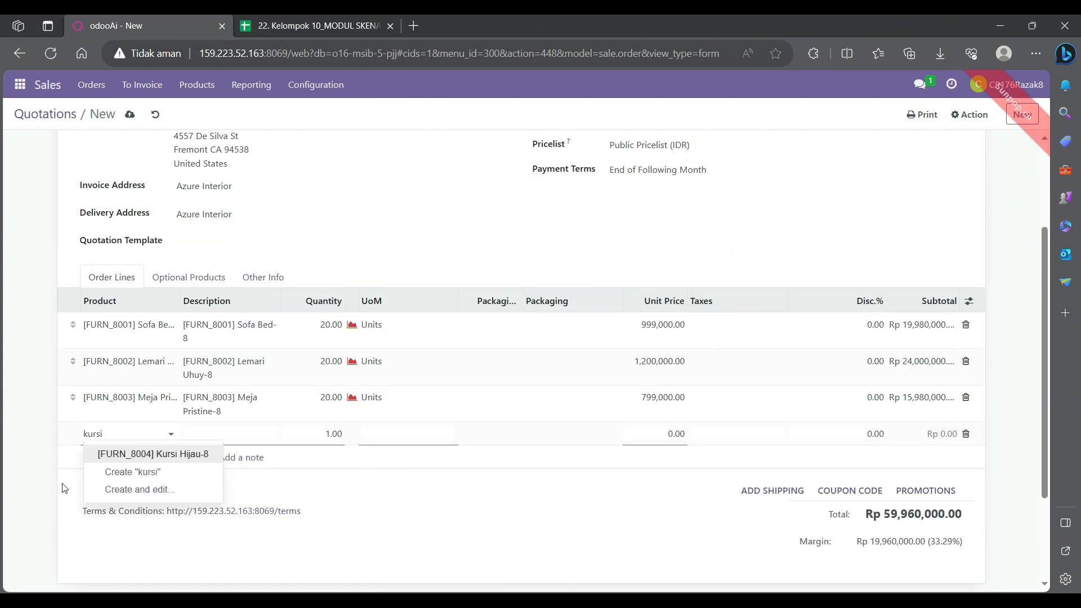
pyautogui.click(131, 449)
pyautogui.click(329, 437)
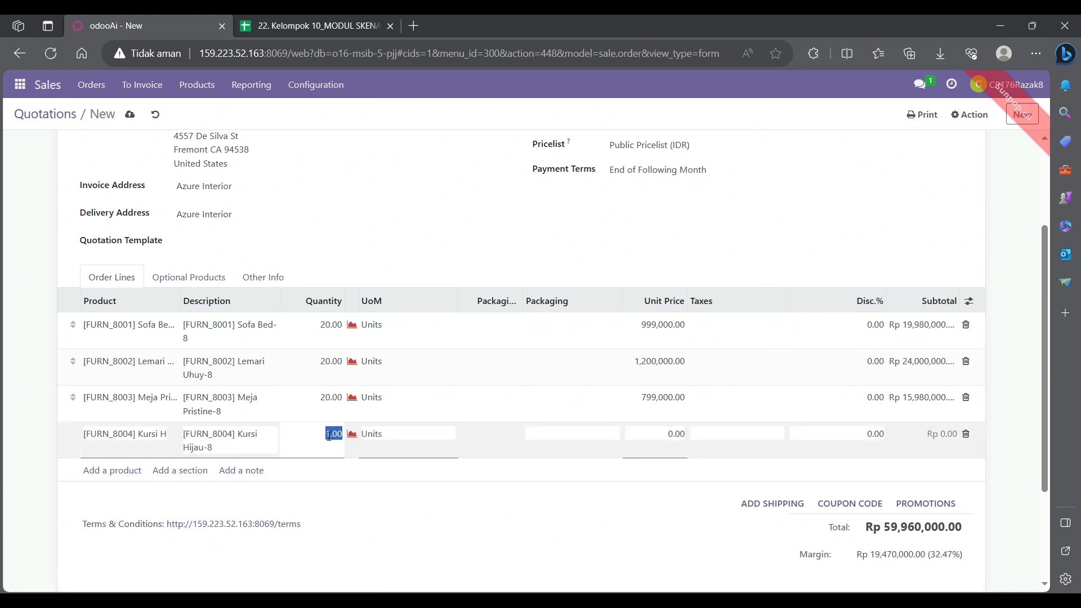
pyautogui.write('20')
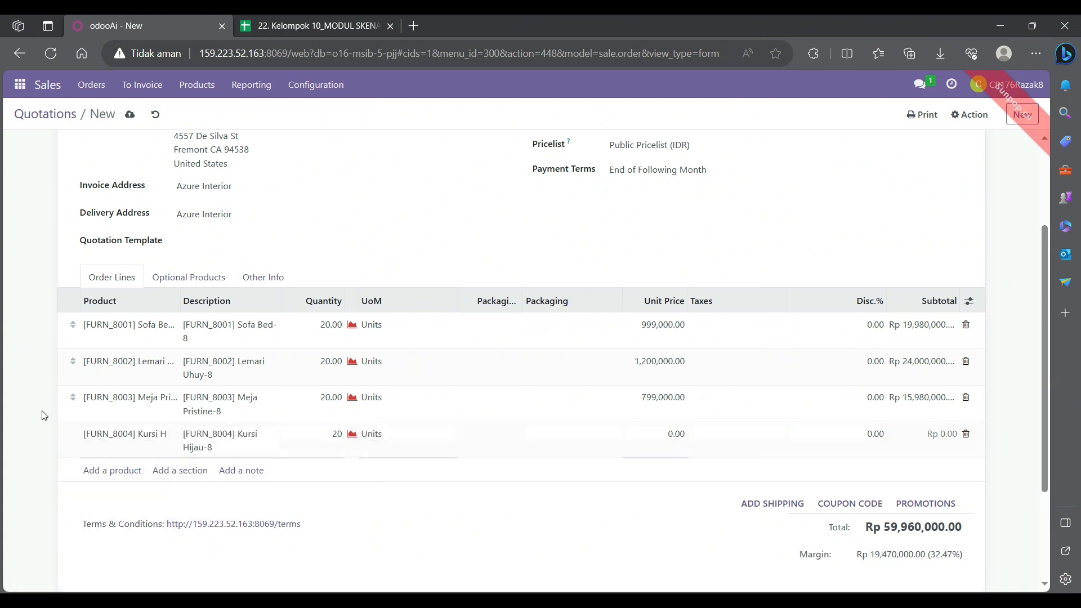
pyautogui.click(663, 434)
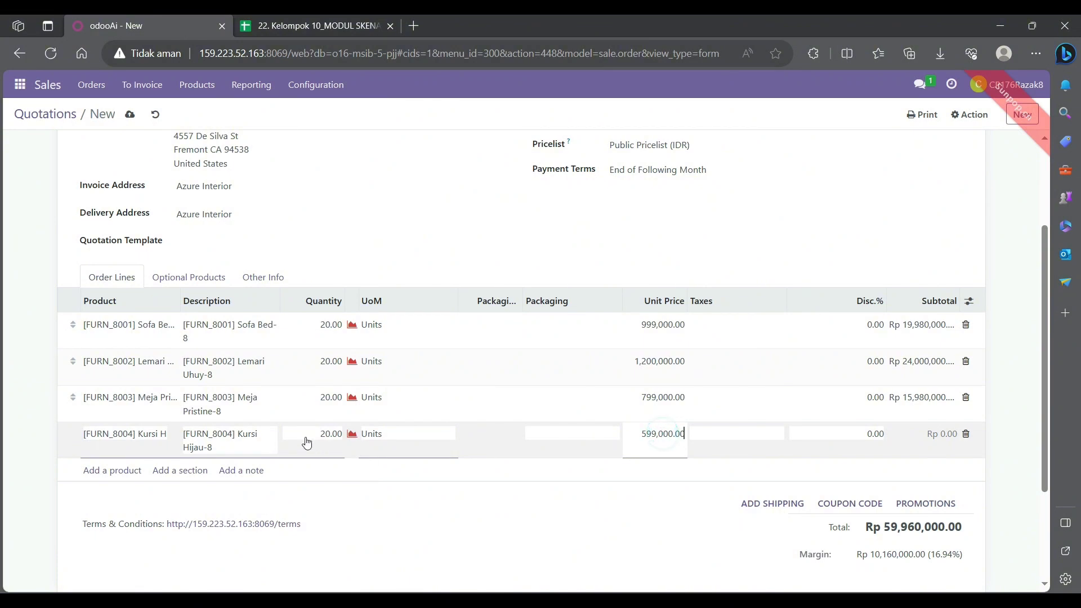
pyautogui.click(29, 397)
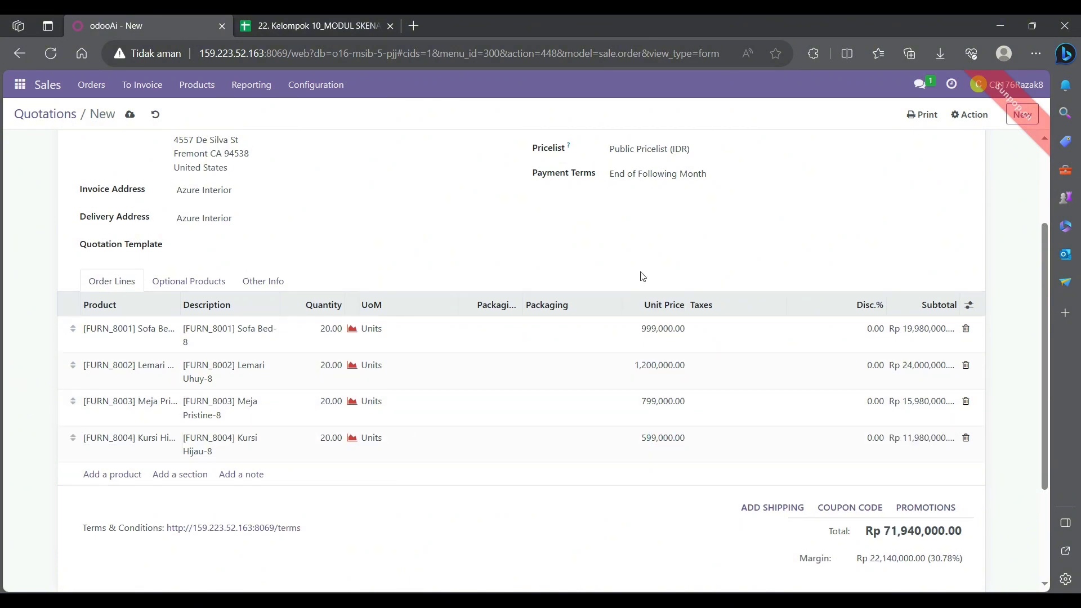
# - Confirm the quotation as a sales order and print its Quotation / Order document as a PDF
pyautogui.scroll(3, 569, 267)
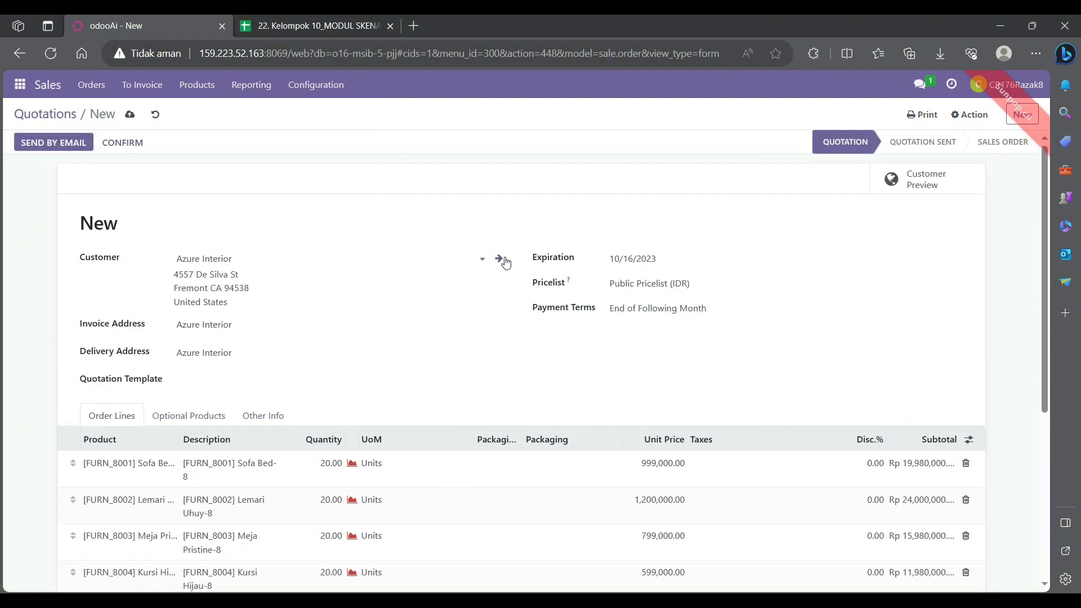
pyautogui.click(141, 144)
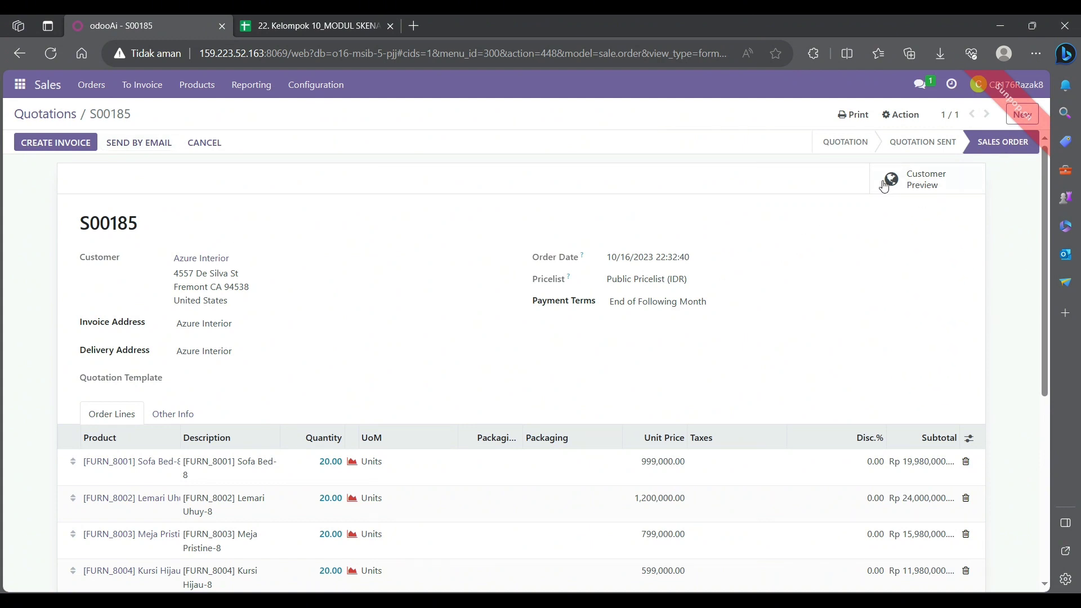
pyautogui.click(857, 118)
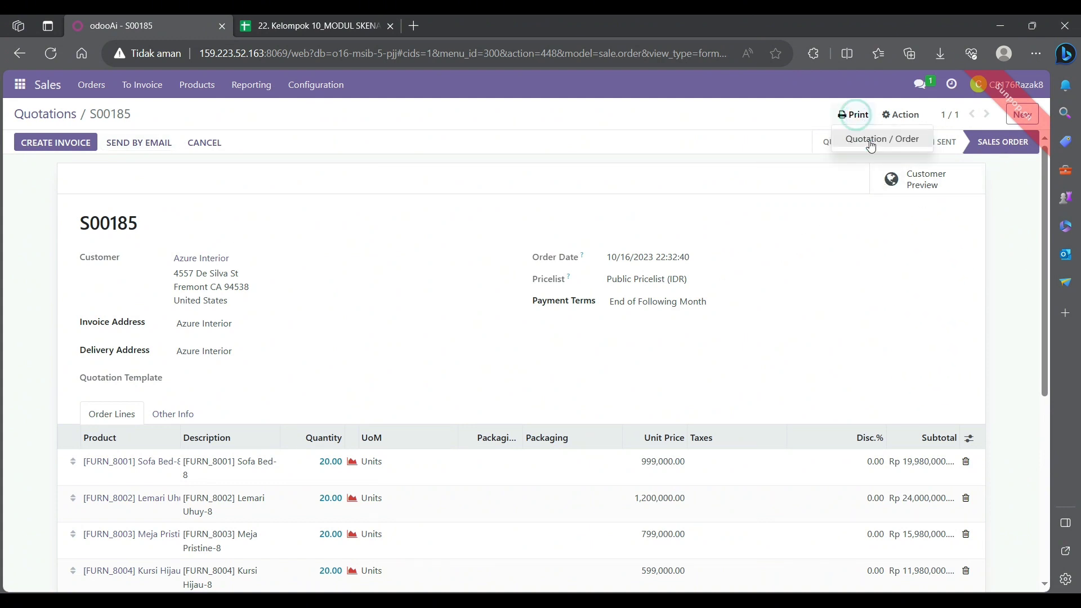
pyautogui.click(867, 141)
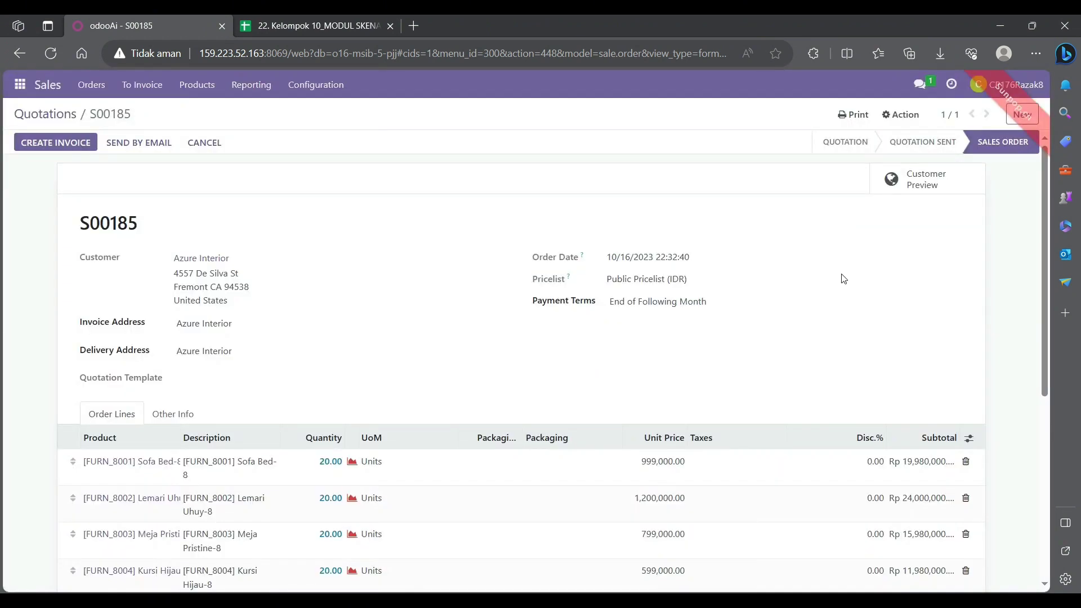
# - In Discuss, send the direct message "Halo, saya ingin minta tolong untuk melihat semua produk yang didalam dokumen ini ada atau tidak? terimakasih"
pyautogui.click(20, 87)
pyautogui.click(26, 112)
pyautogui.click(374, 562)
pyautogui.write('Halo, saya ingin minta tolong untuk melihat semua produk yang didalam dokumen ini ada atau tidak? terimakasih')
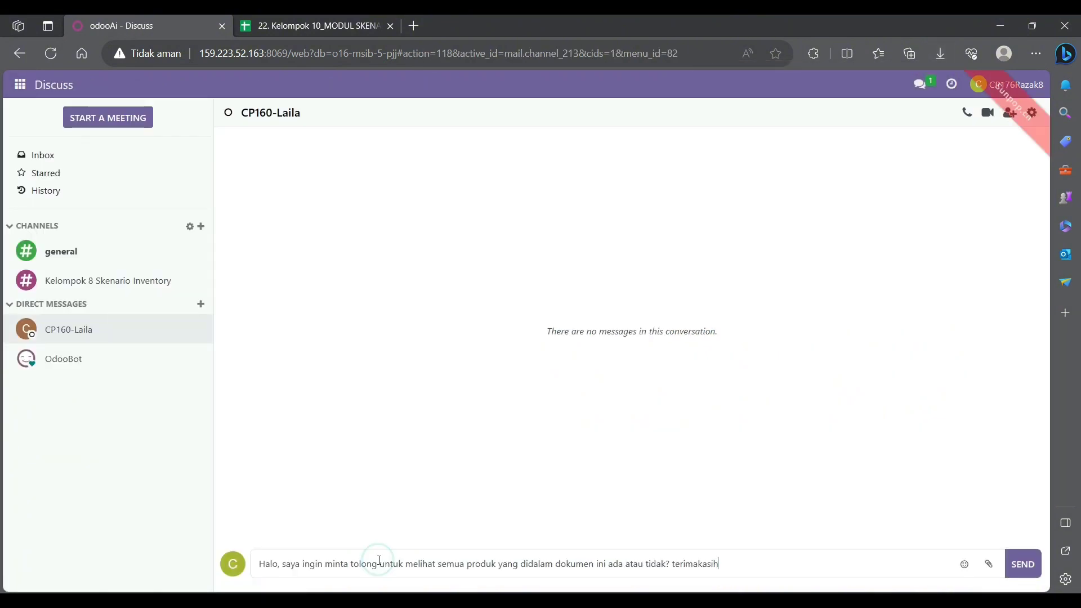
pyautogui.press('Return')
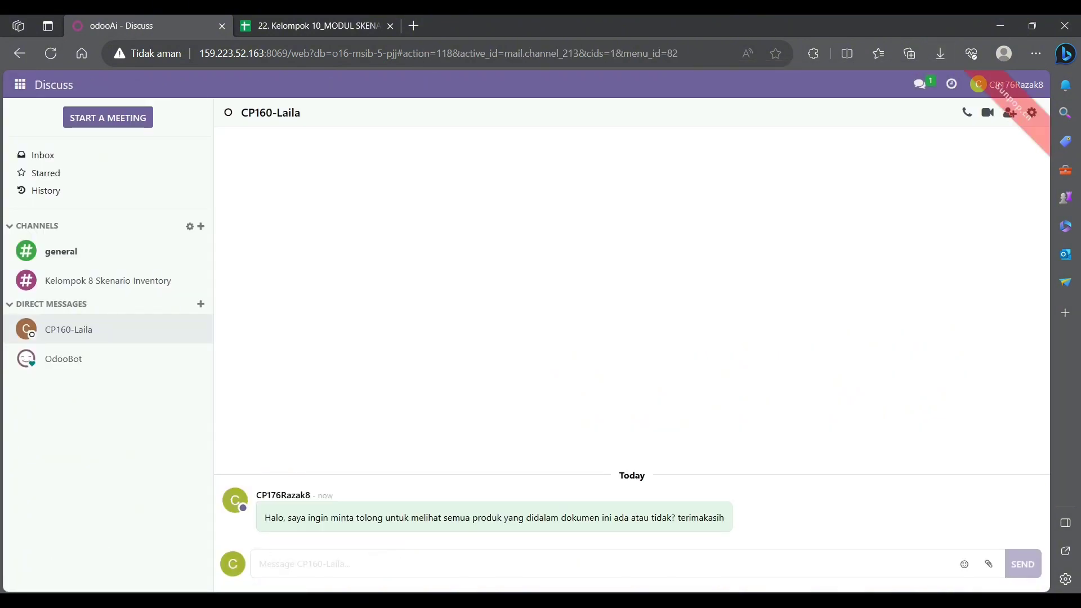
# - Attach the downloaded order PDF to the same direct message conversation and send it
pyautogui.click(941, 54)
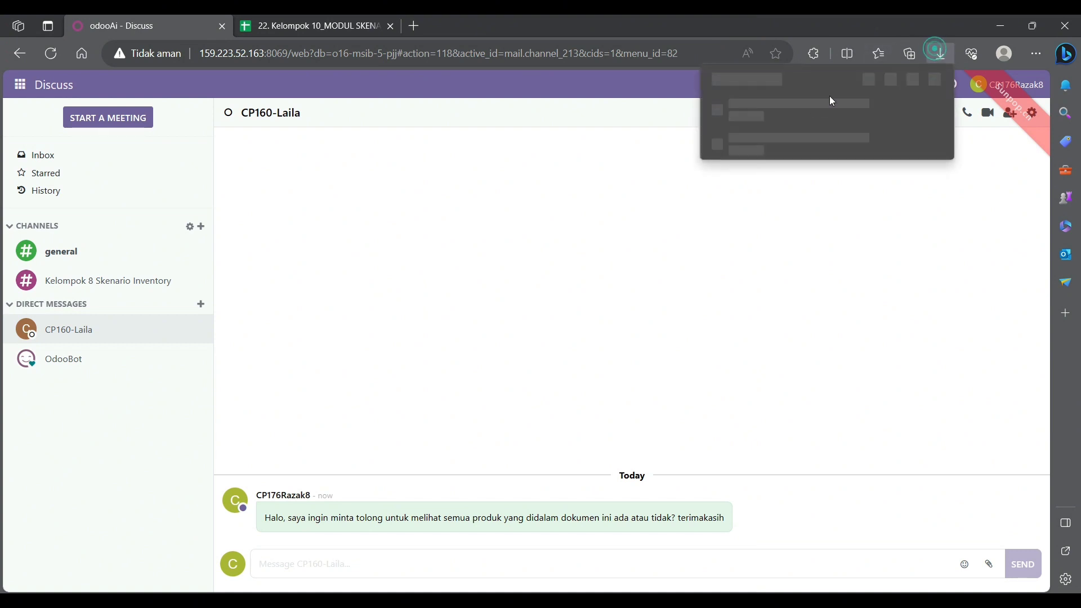
pyautogui.moveTo(792, 117); pyautogui.dragTo(902, 504)
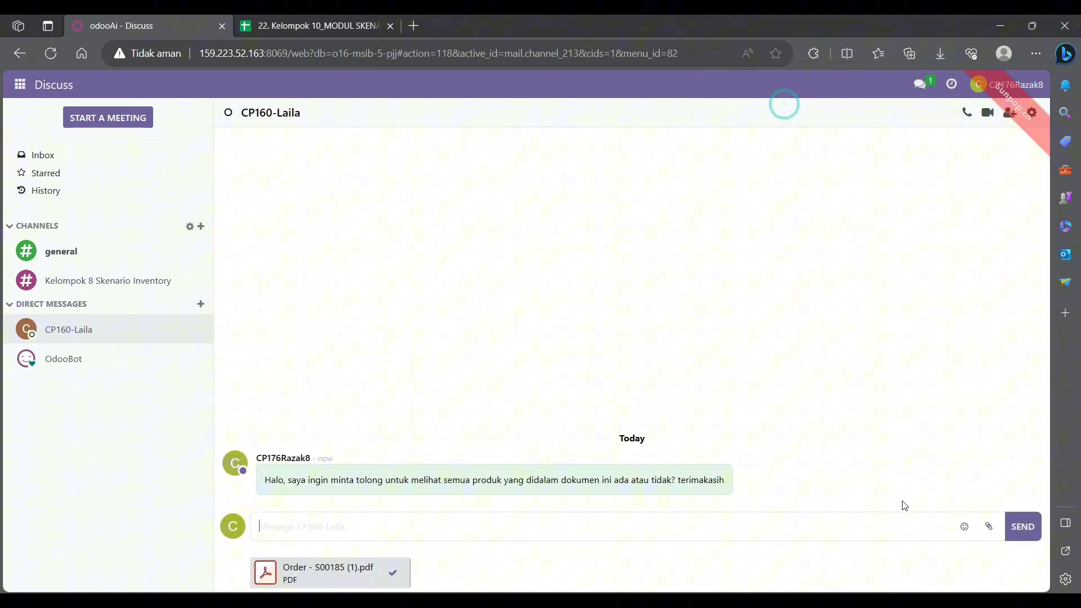
pyautogui.click(1023, 521)
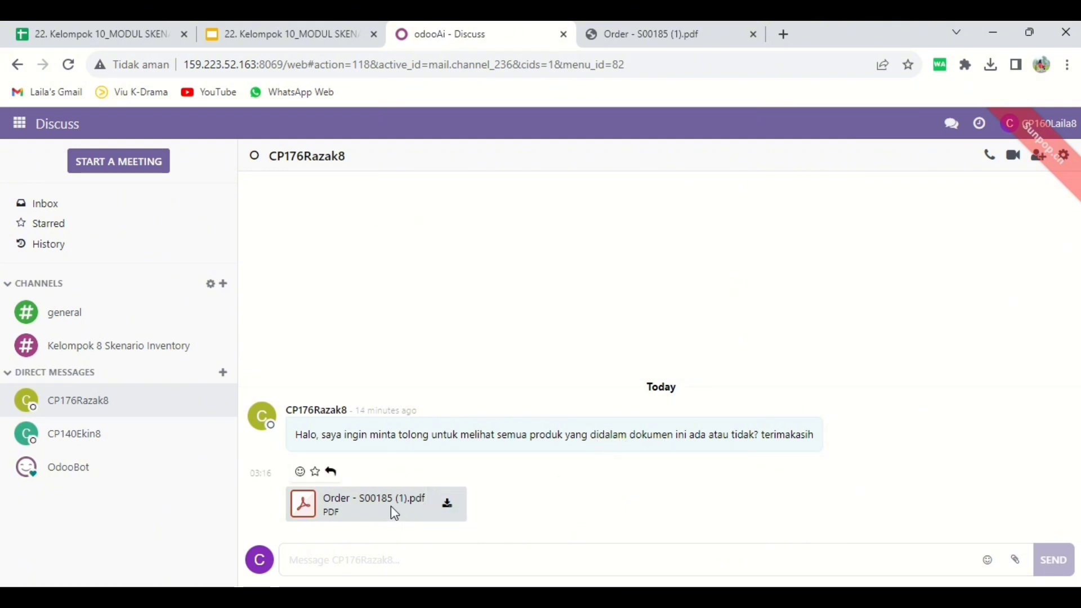
# - Download the order PDF received in the conversation and review its product lines and quantities
pyautogui.click(458, 517)
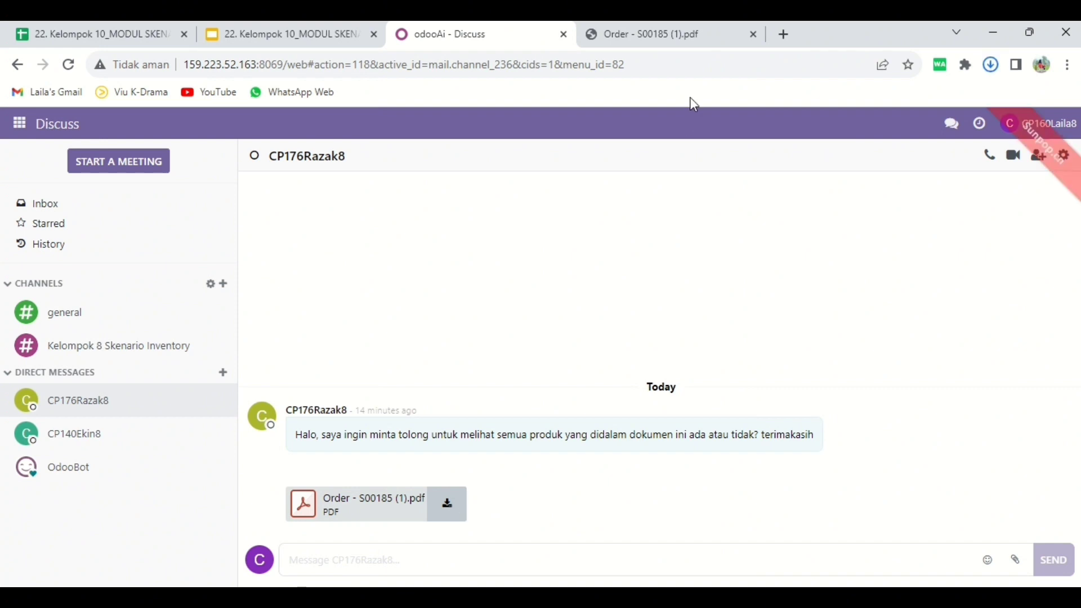
pyautogui.click(692, 42)
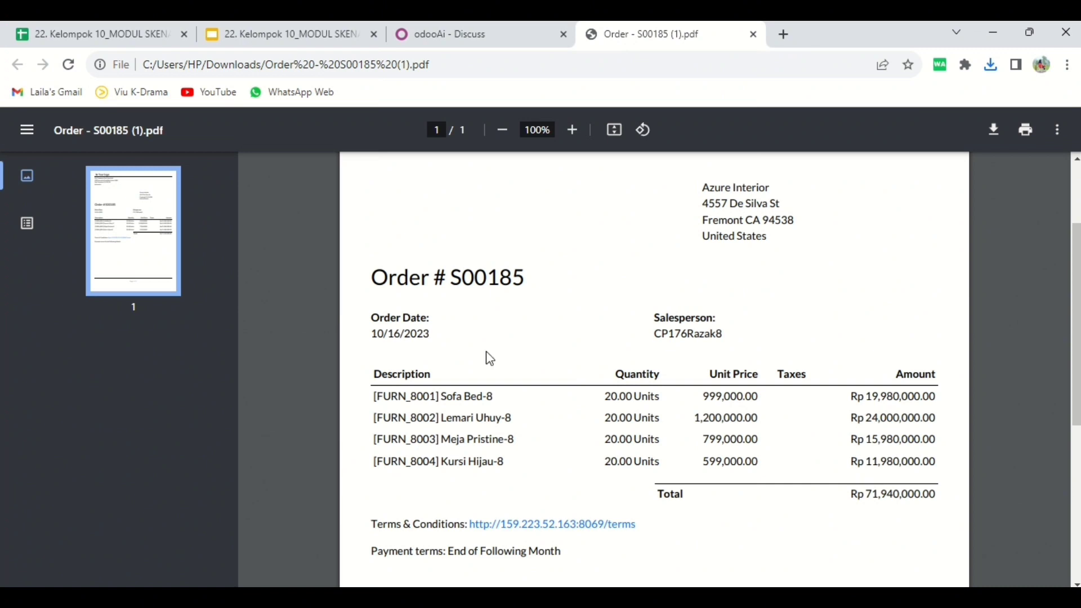
pyautogui.click(492, 40)
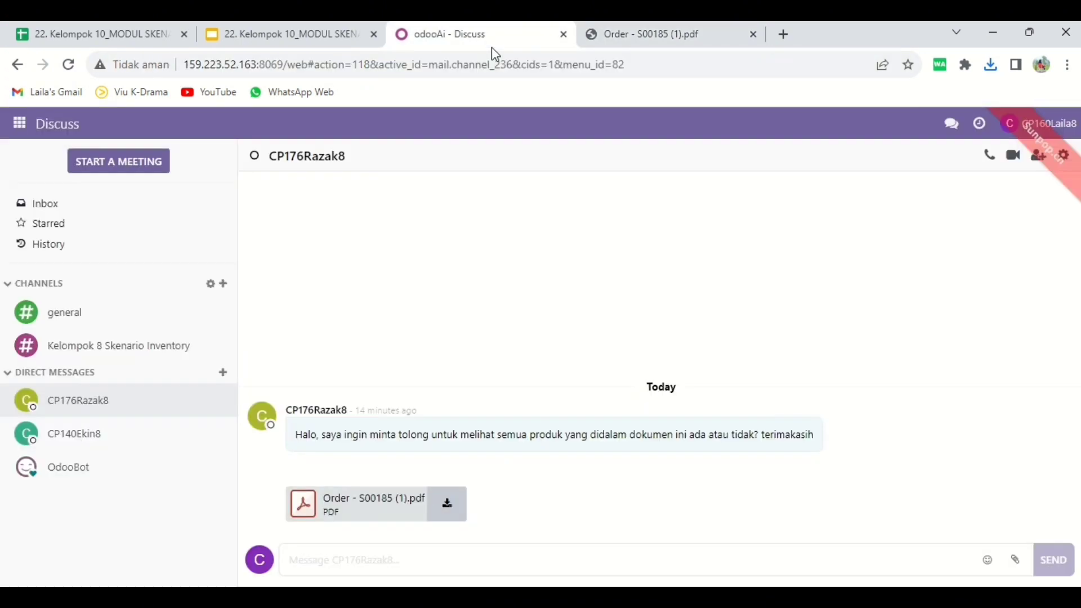
# - Reply to the salesperson in the conversation with "Baik, akan saya cek dulu untuk ketersediaannya"
pyautogui.click(361, 562)
pyautogui.write('Baik, akan sa')
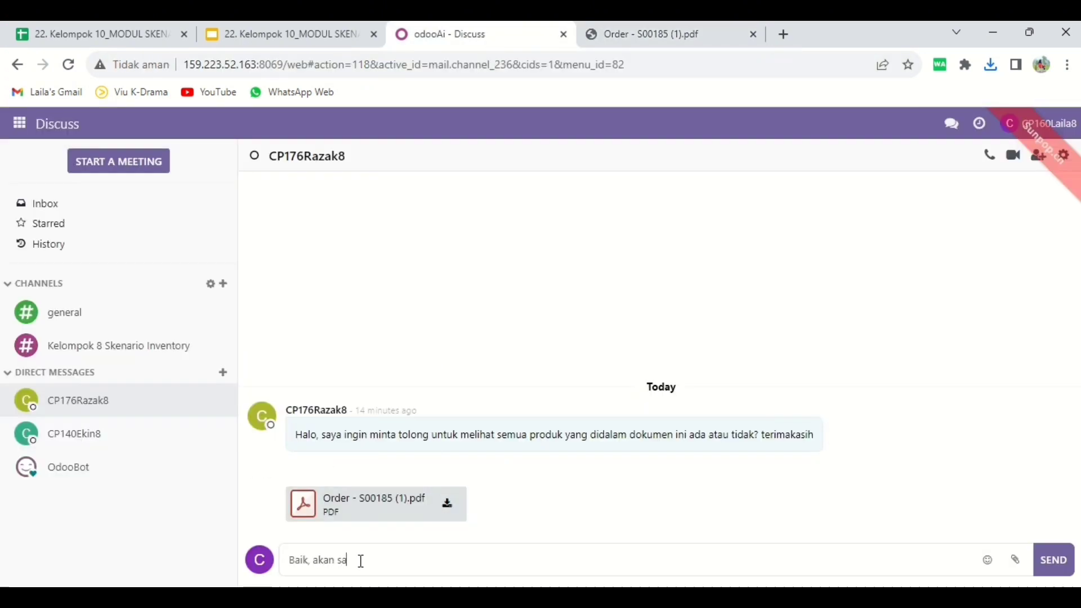
pyautogui.write('ya cek dulu untuk ketersediaannya')
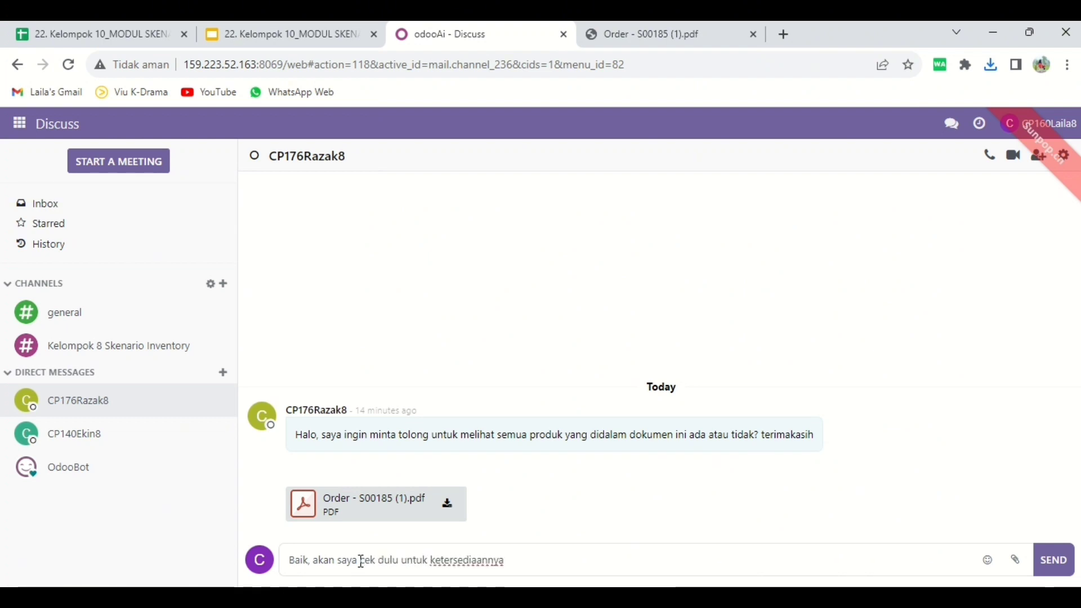
pyautogui.press('Return')
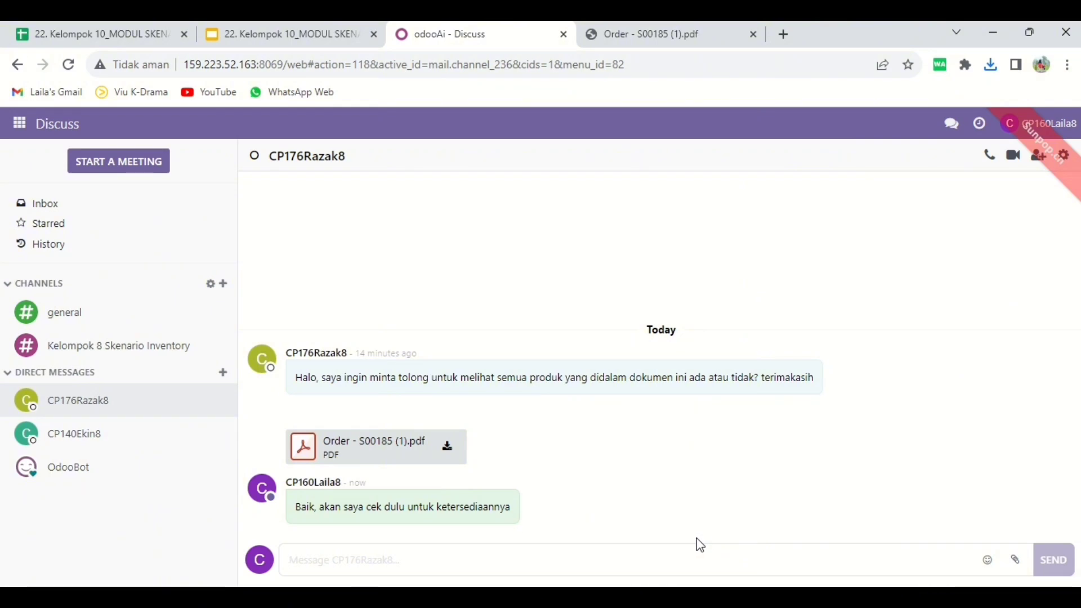
# - Switch to the Inventory app and open its list of products
pyautogui.click(20, 123)
pyautogui.click(66, 256)
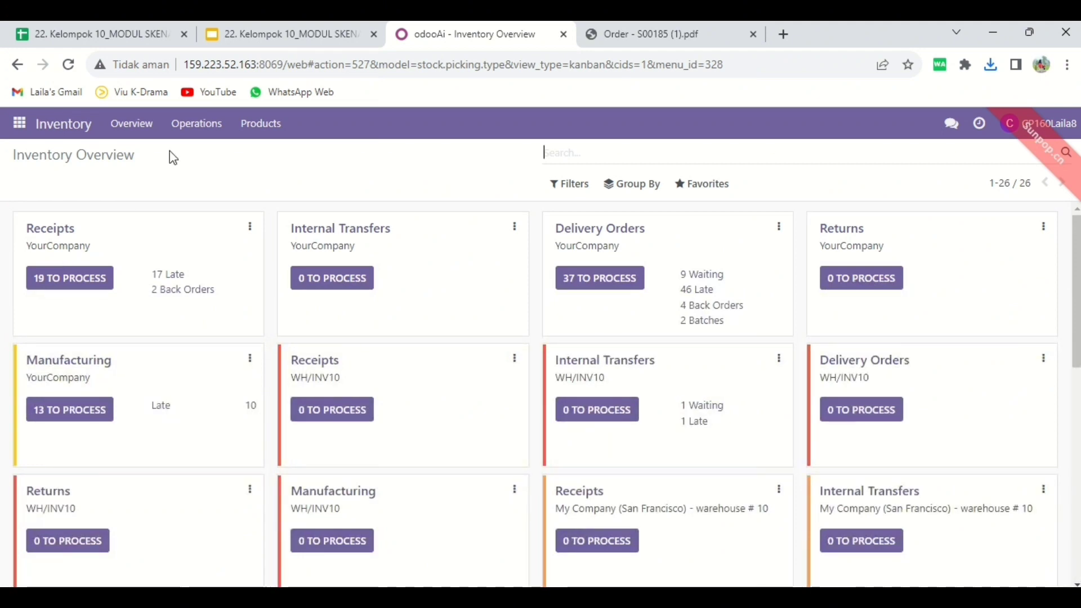
pyautogui.click(261, 134)
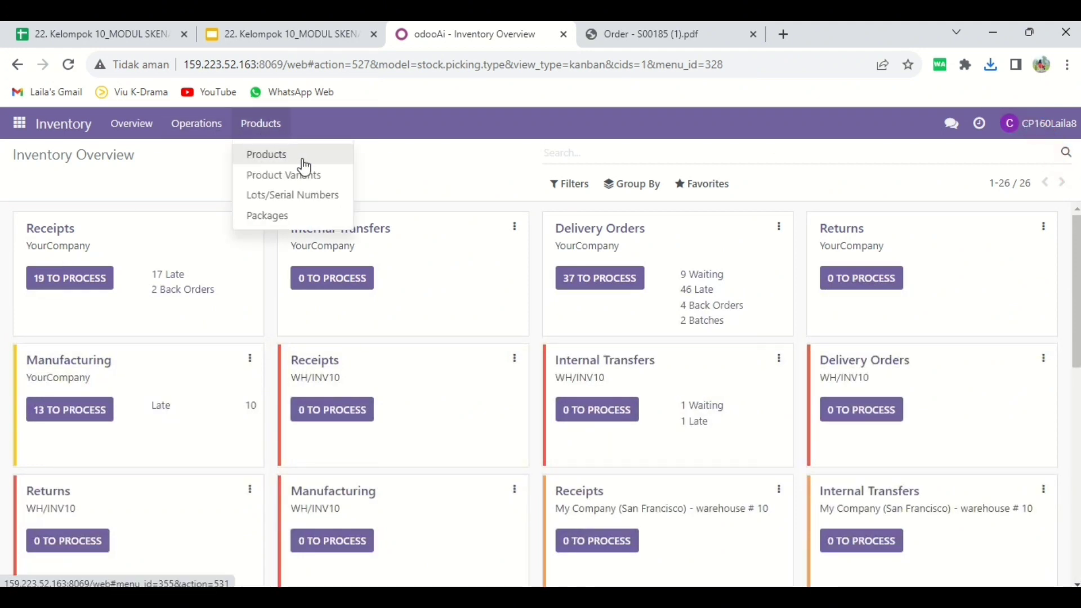
pyautogui.click(302, 158)
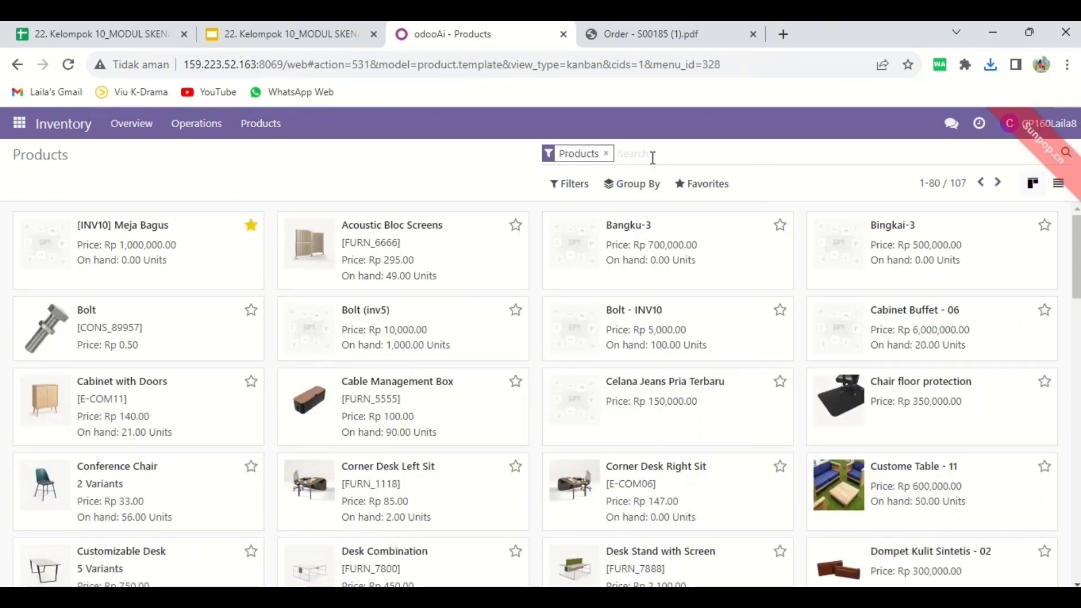
# - Search the products for FURN_800, the code prefix in the order PDF, and capture a full-screen screenshot of the results
pyautogui.click(650, 48)
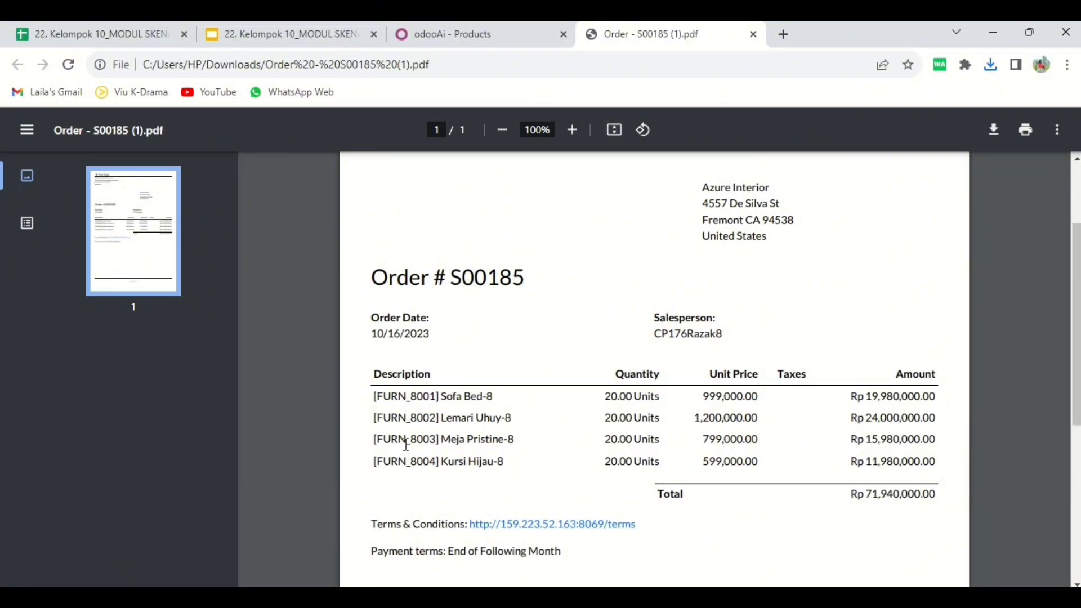
pyautogui.click(477, 44)
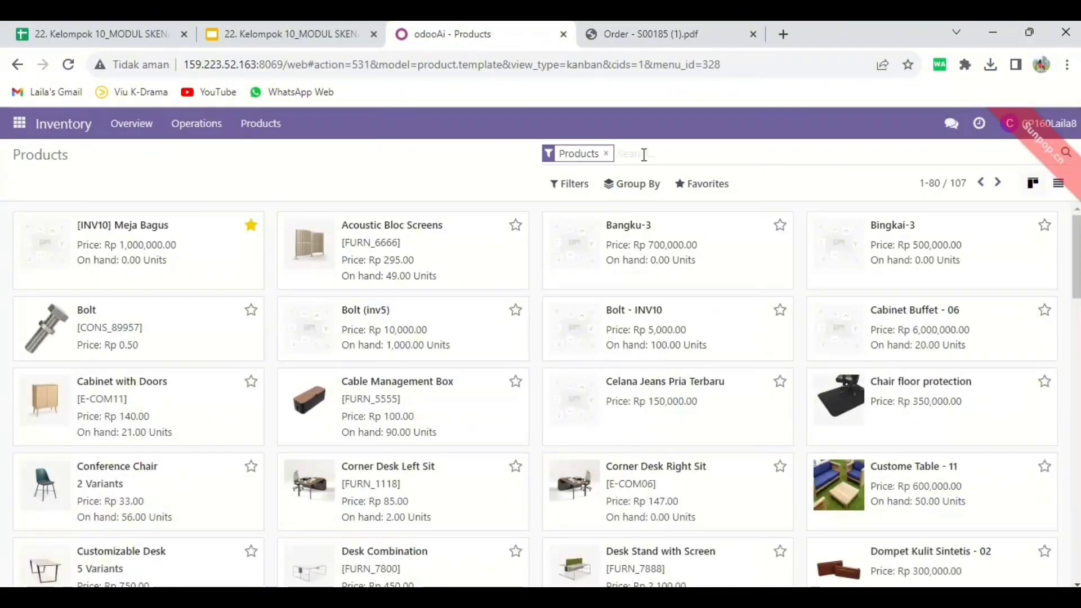
pyautogui.write('FURN_800')
pyautogui.press('Return')
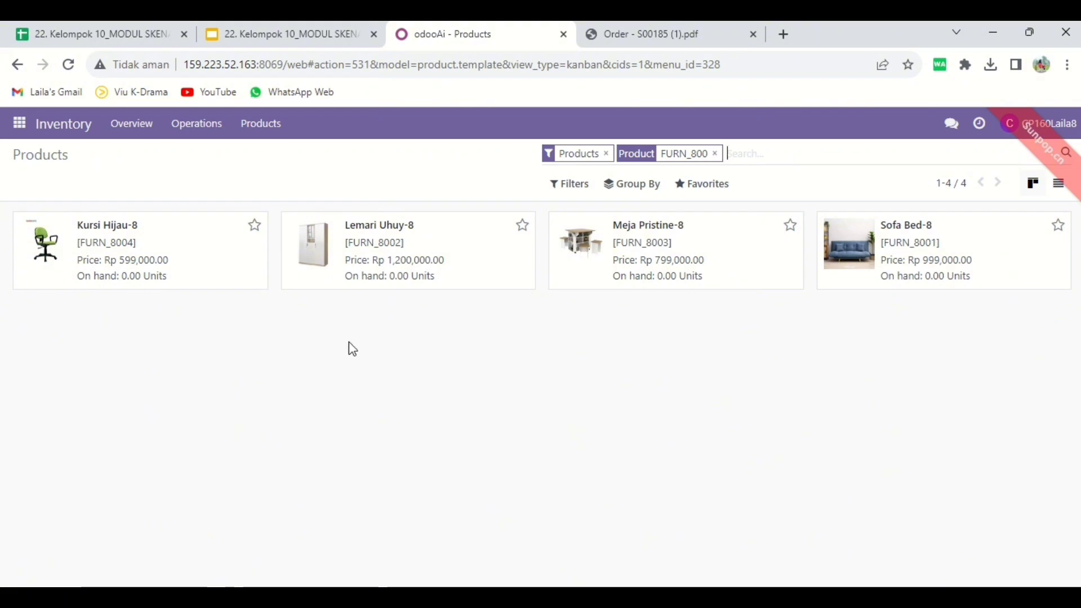
pyautogui.press('super+shift+s')
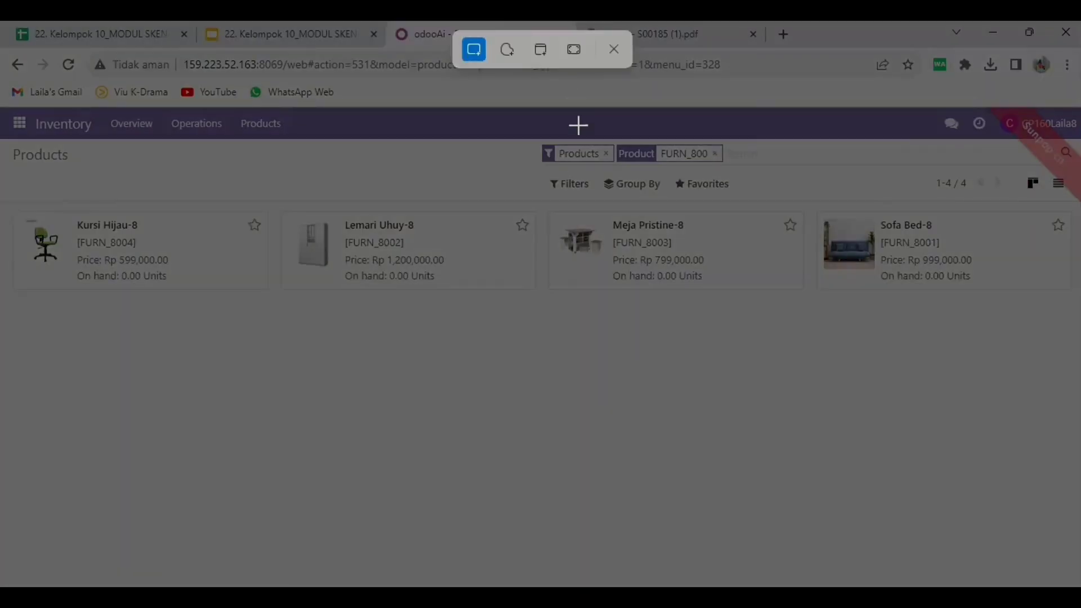
pyautogui.click(575, 51)
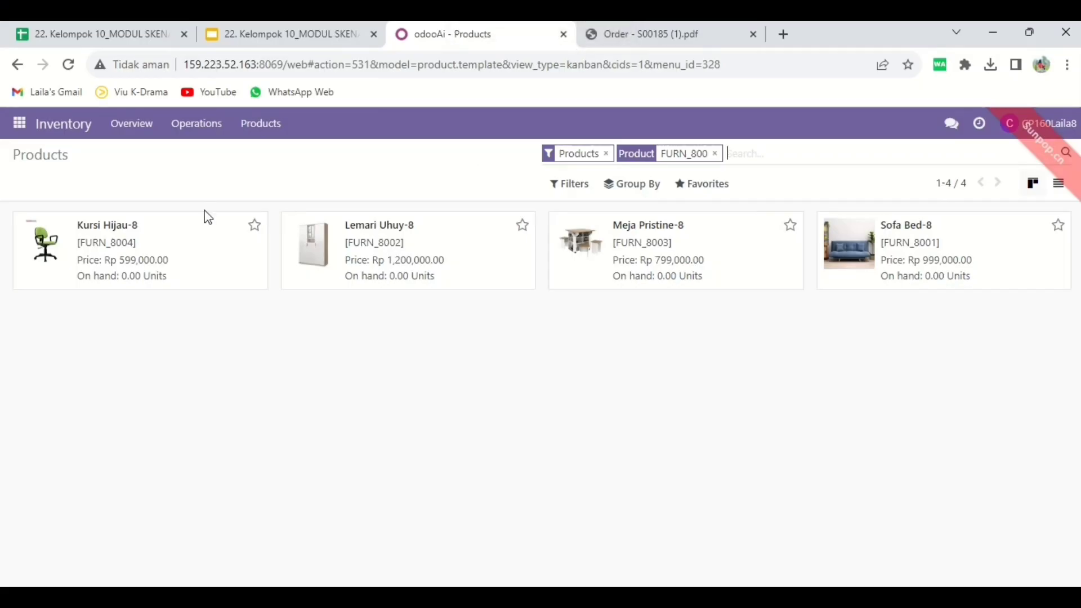
# - Return to the salesperson's conversation in Discuss and send "Untuk ketersediaan barang tersebut tidak ada"
pyautogui.click(28, 139)
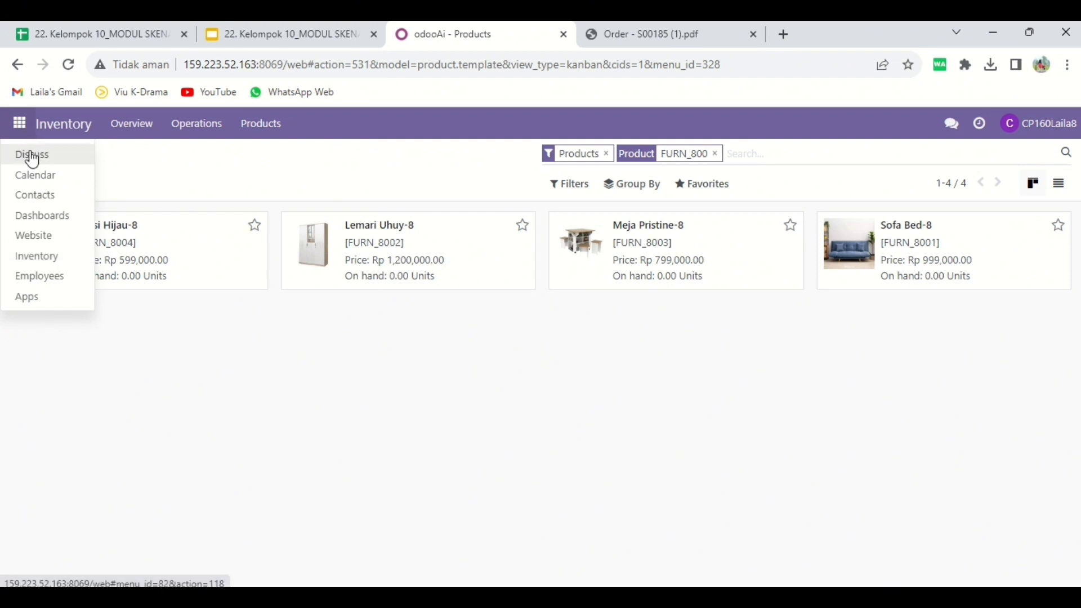
pyautogui.click(35, 156)
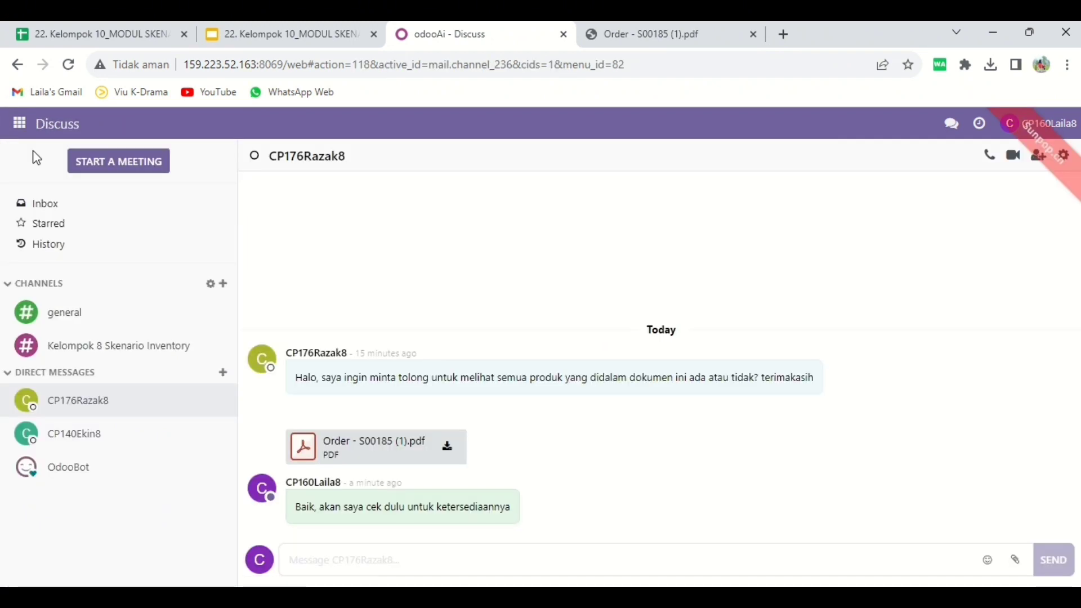
pyautogui.click(330, 559)
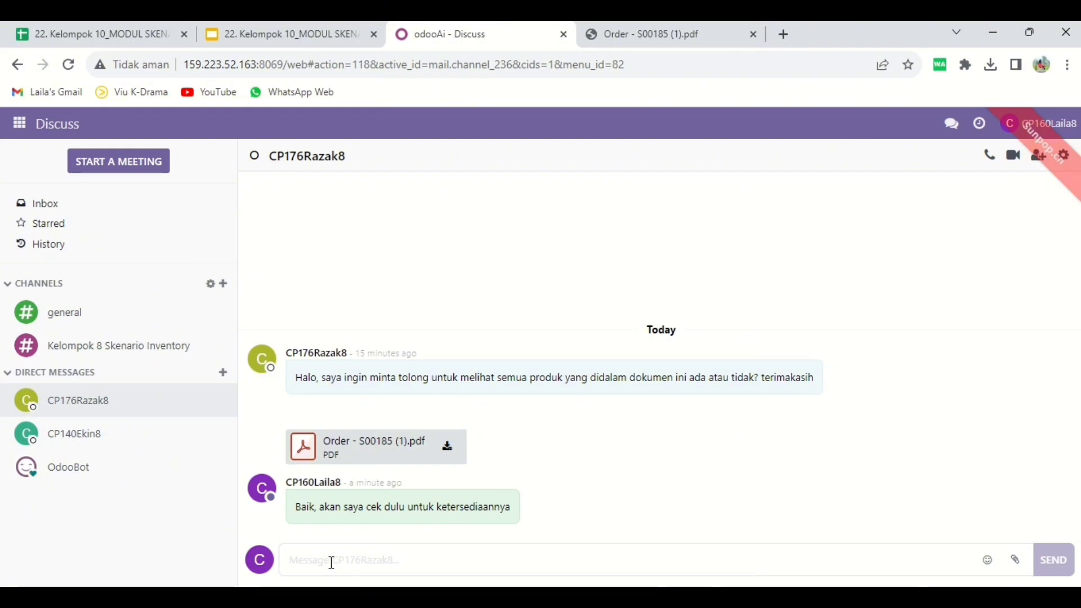
pyautogui.write('Untuk ketersediaan ba')
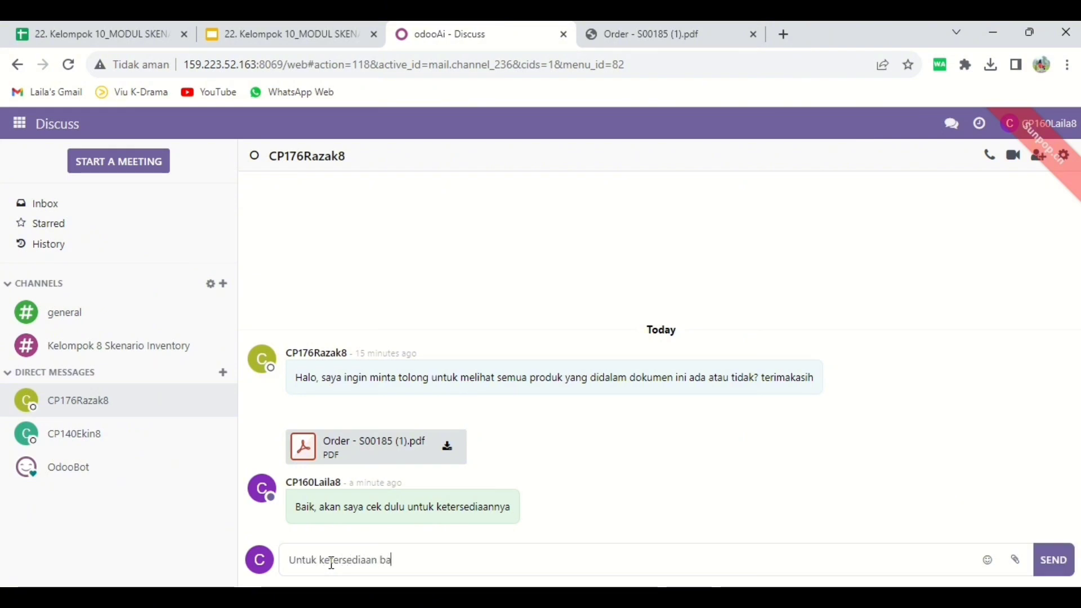
pyautogui.write('rang tersebut tidak ada')
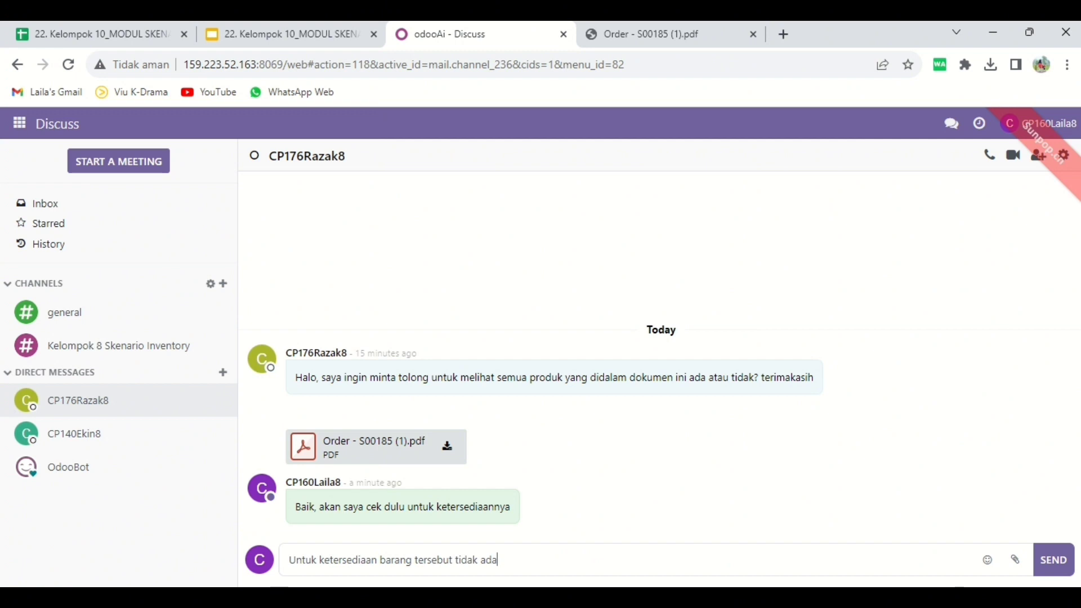
pyautogui.press('Return')
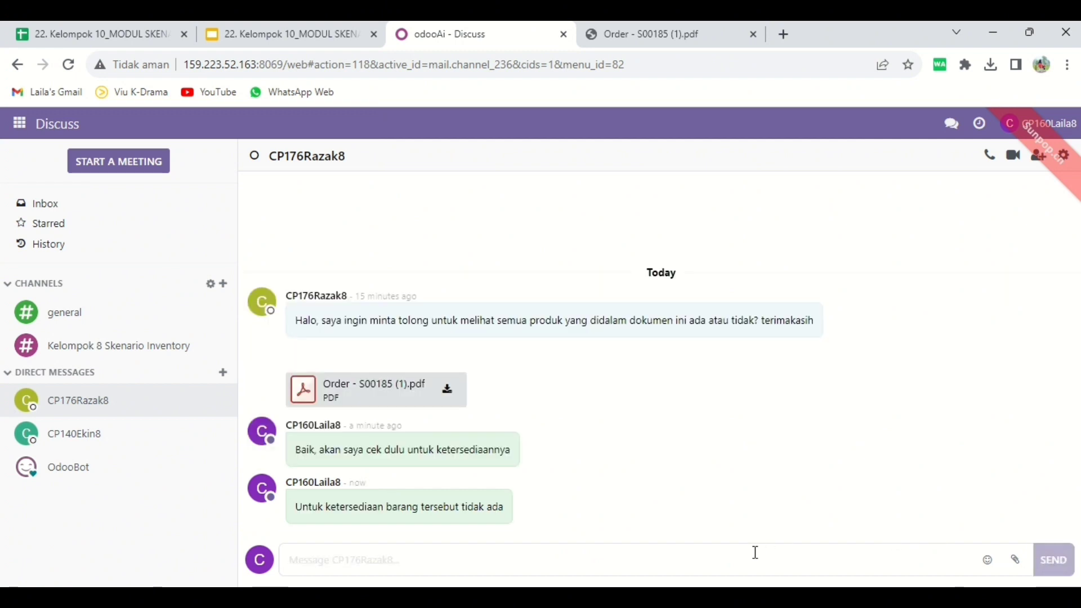
# - Send the screenshot of the product search results in the salesperson's conversation and preview the sent image
pyautogui.click(1054, 516)
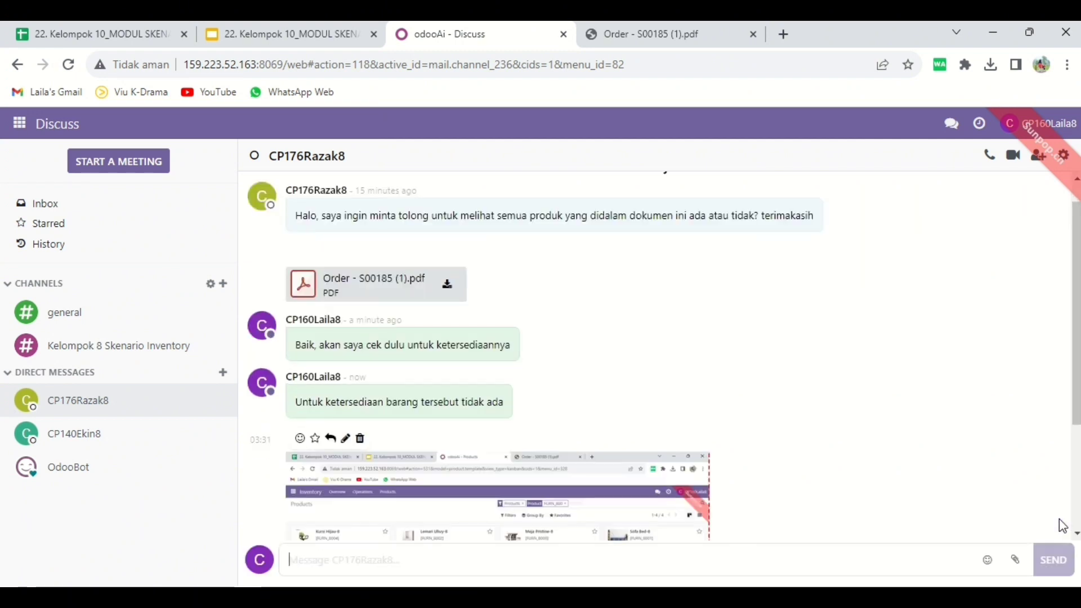
pyautogui.click(503, 520)
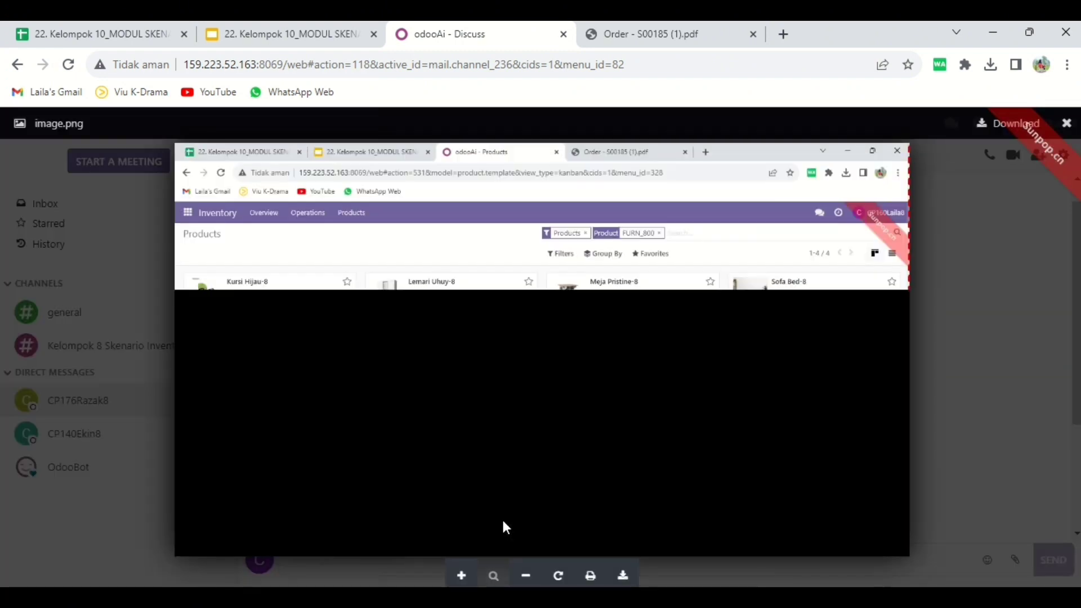
pyautogui.click(968, 394)
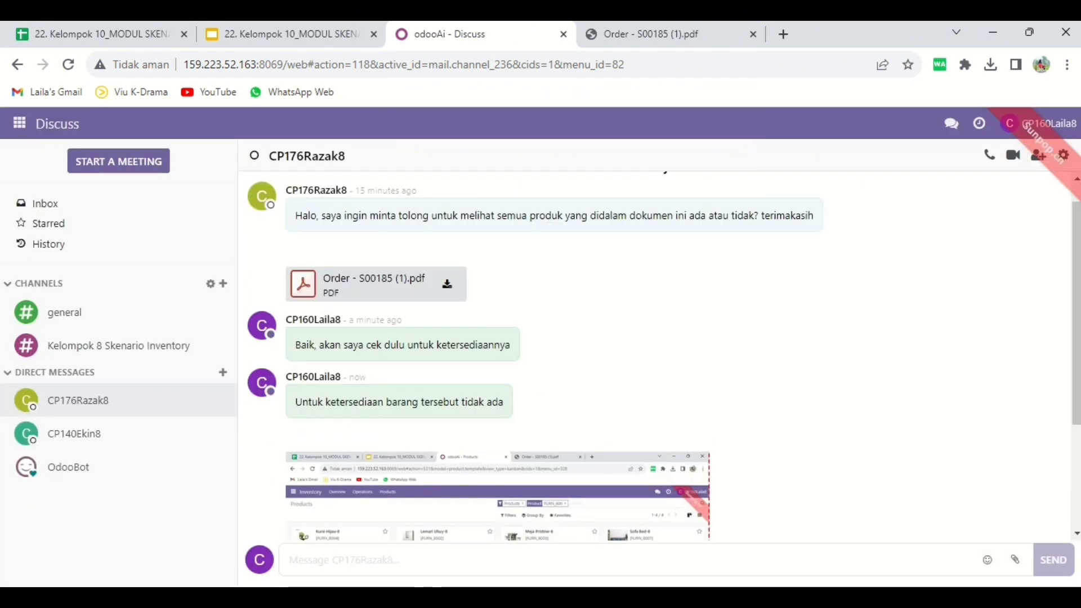
pyautogui.moveTo(1076, 397); pyautogui.dragTo(1069, 542)
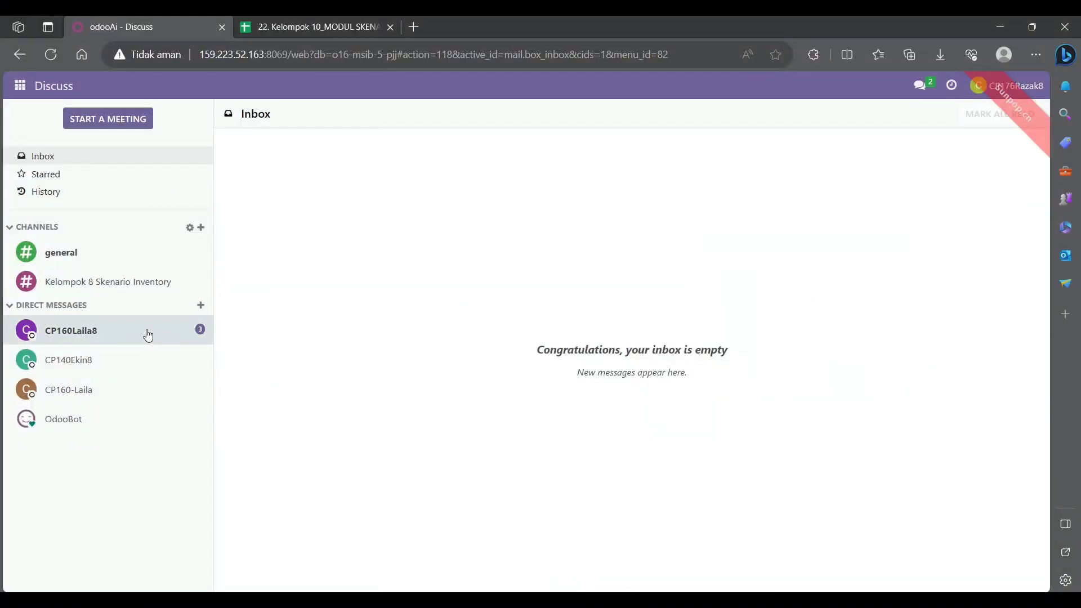
# - From the salesperson's account, view the inventory colleague's product screenshot enlarged, and open the purchasing colleague's conversation
pyautogui.click(147, 335)
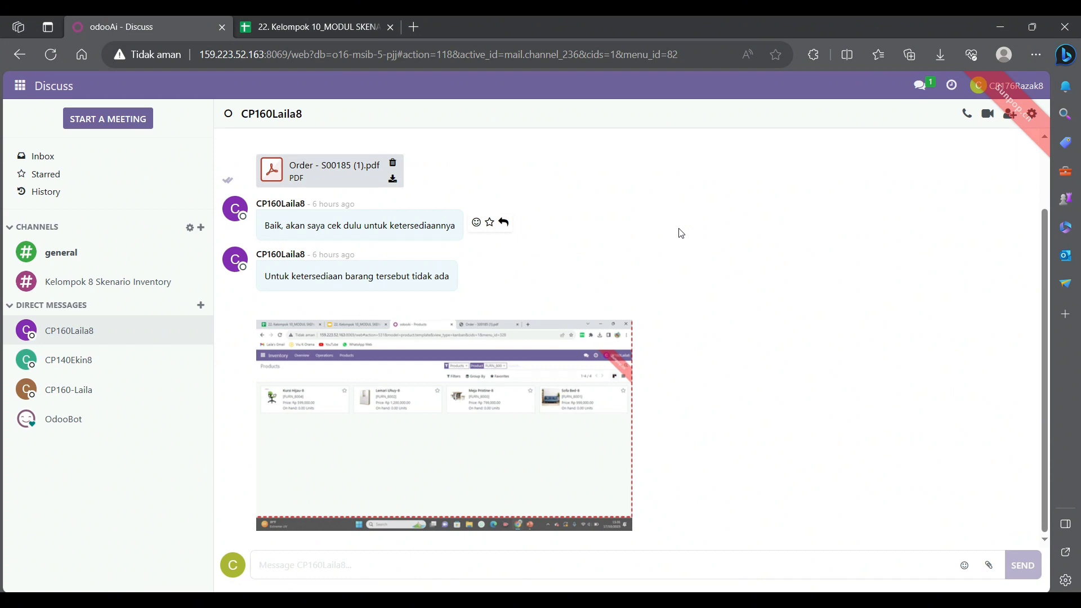
pyautogui.click(542, 410)
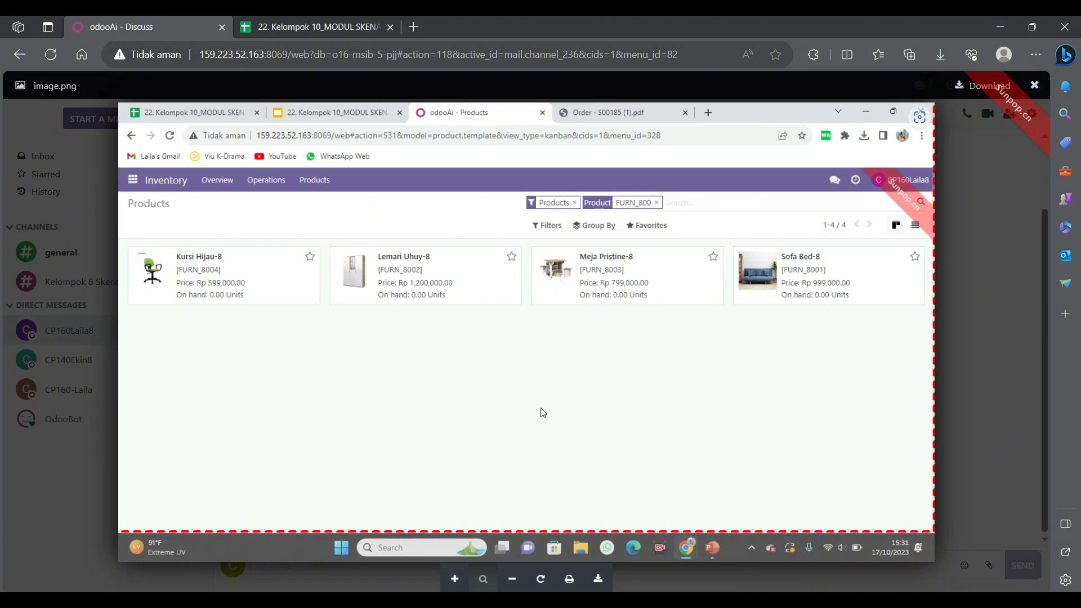
pyautogui.click(1033, 86)
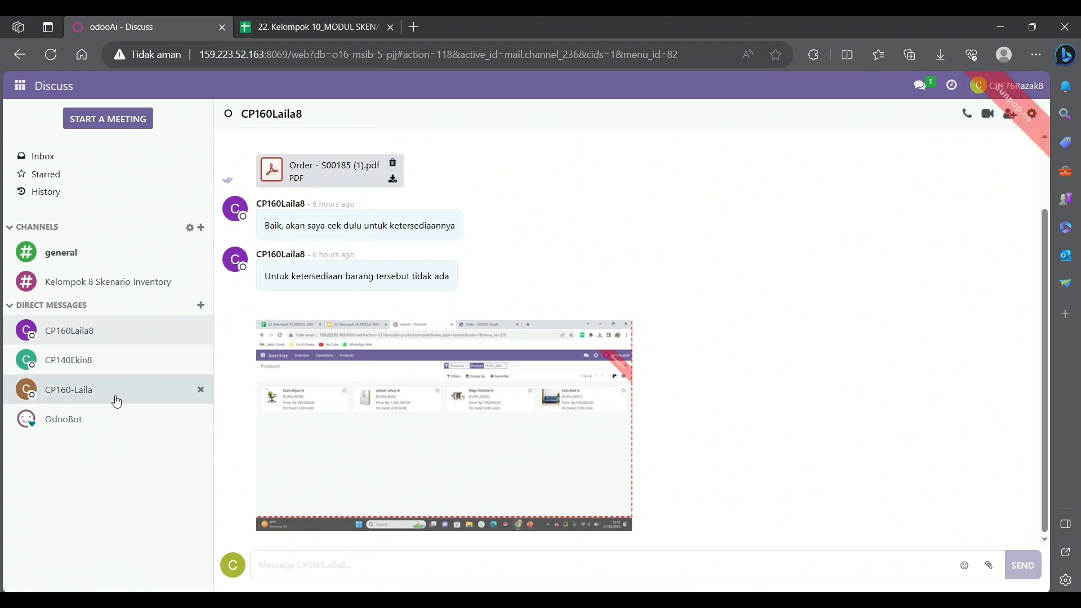
pyautogui.click(109, 361)
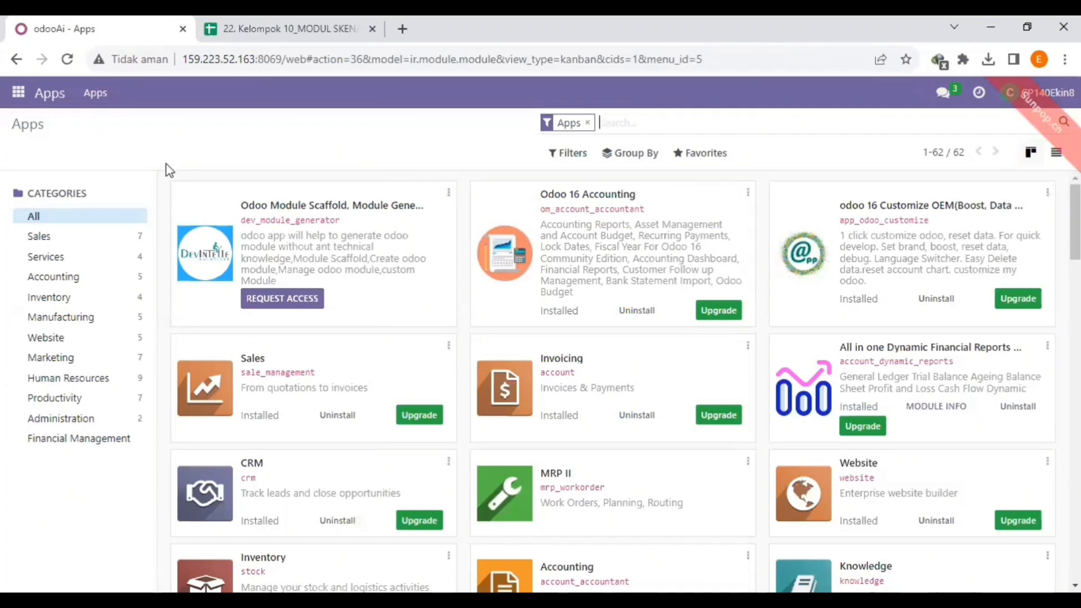
# - From the purchasing account, read the salesperson's purchase request in Discuss, and switch to the Purchase app's requests for quotation
pyautogui.click(18, 93)
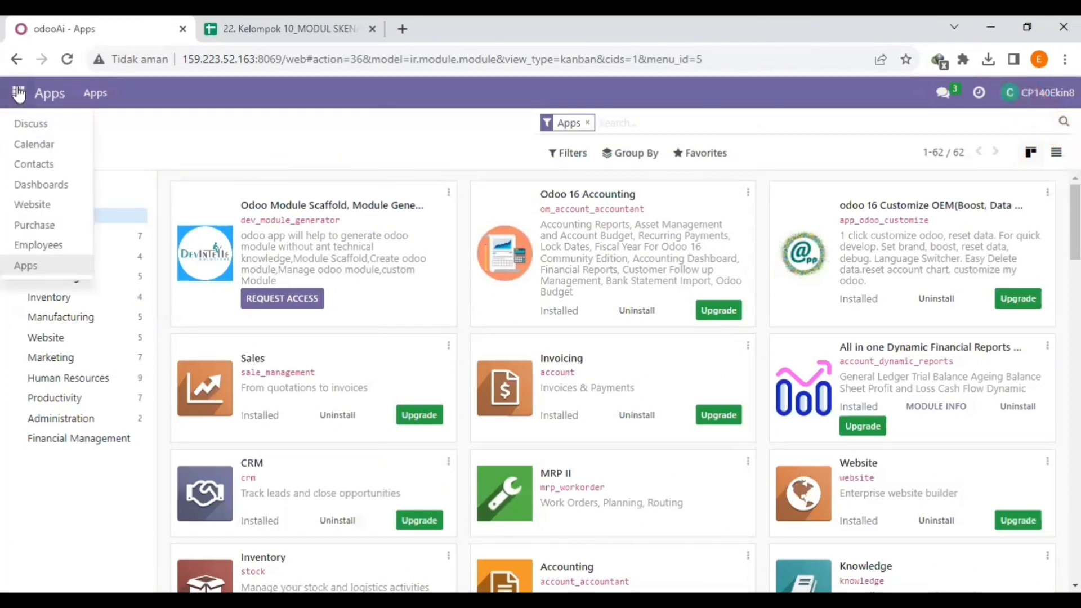
pyautogui.click(55, 127)
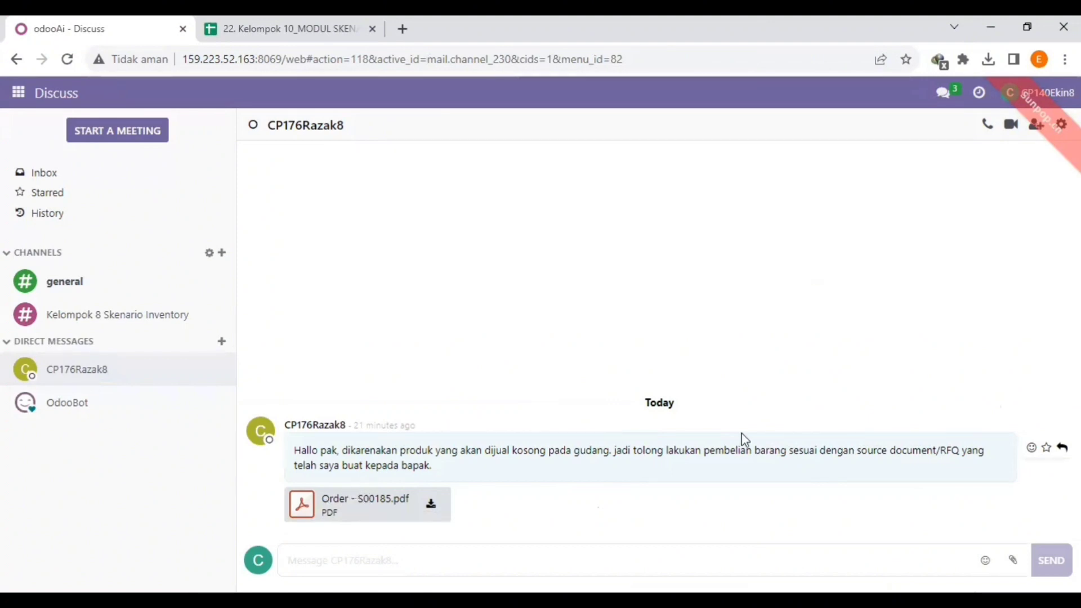
pyautogui.click(23, 97)
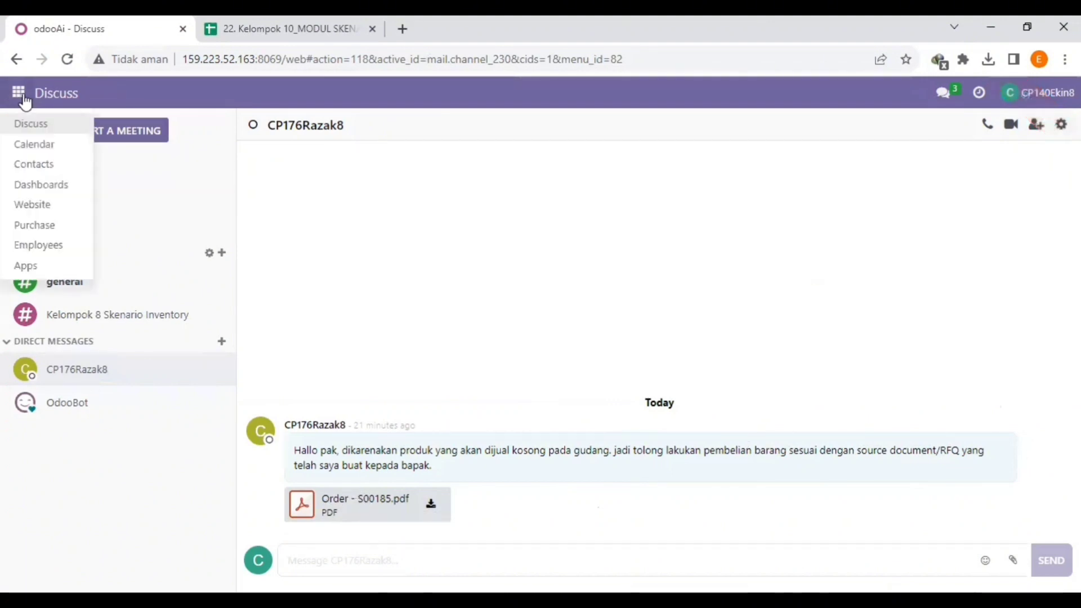
pyautogui.click(62, 228)
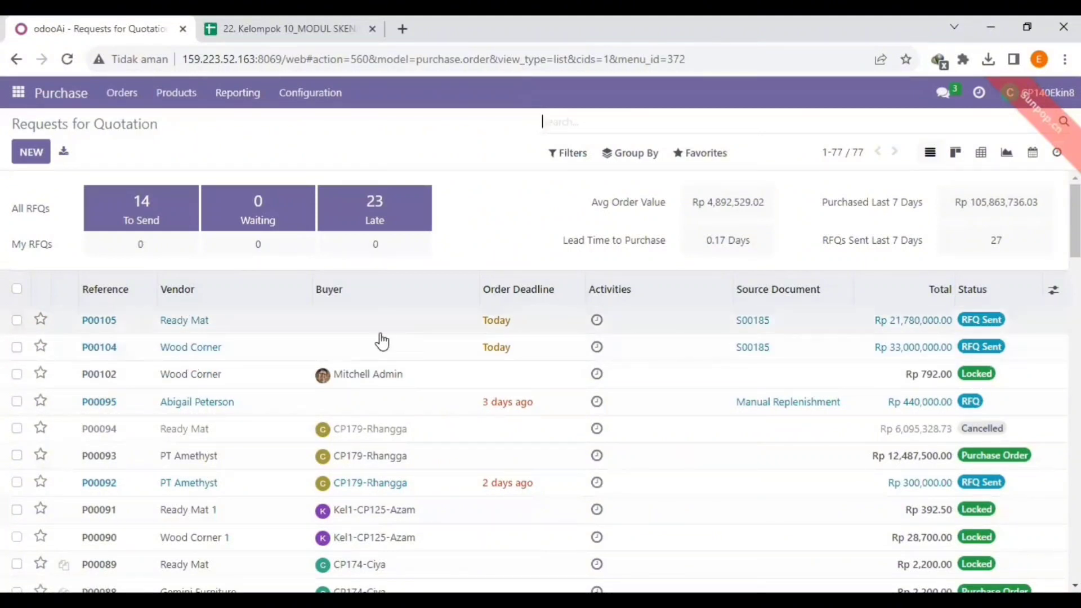
# - Open the Ready Mat request for quotation due today and confirm it as a purchase order
pyautogui.doubleClick(109, 324)
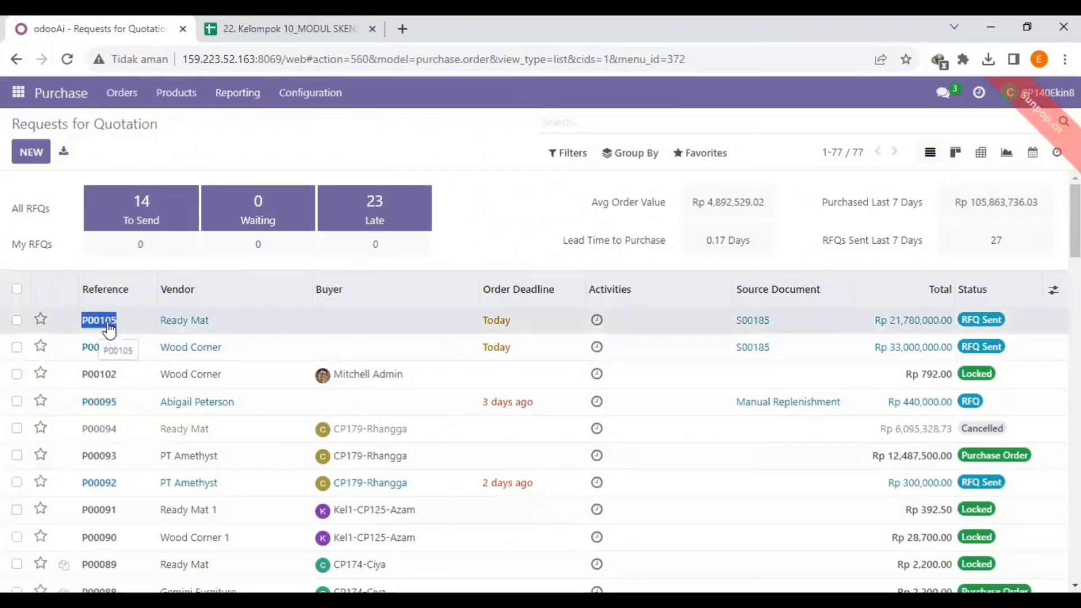
pyautogui.click(229, 319)
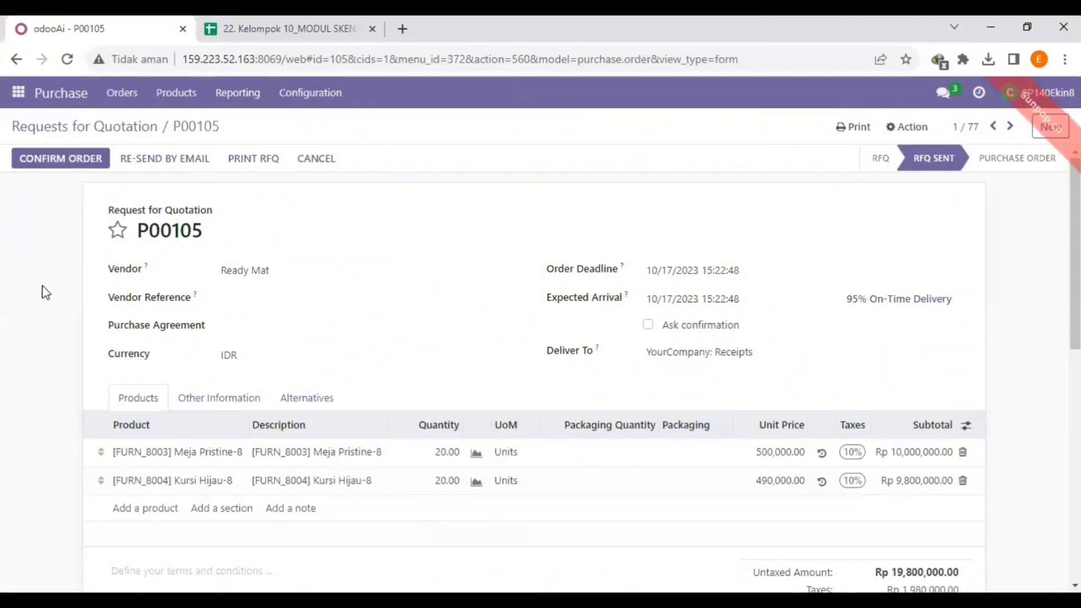
pyautogui.click(72, 167)
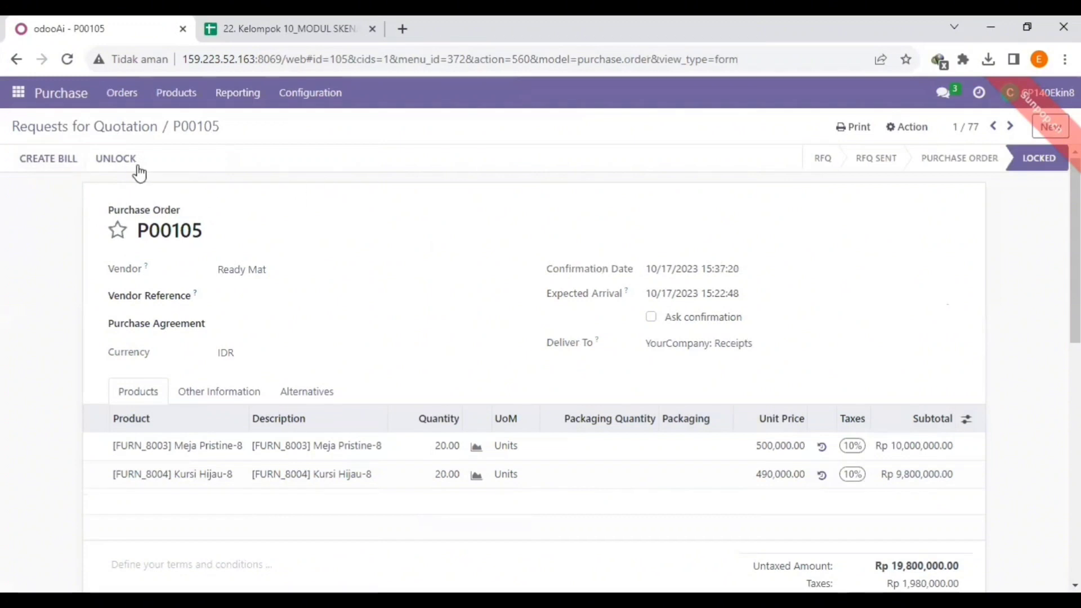
# - Unlock the Ready Mat order and print its Purchase Order document
pyautogui.click(127, 163)
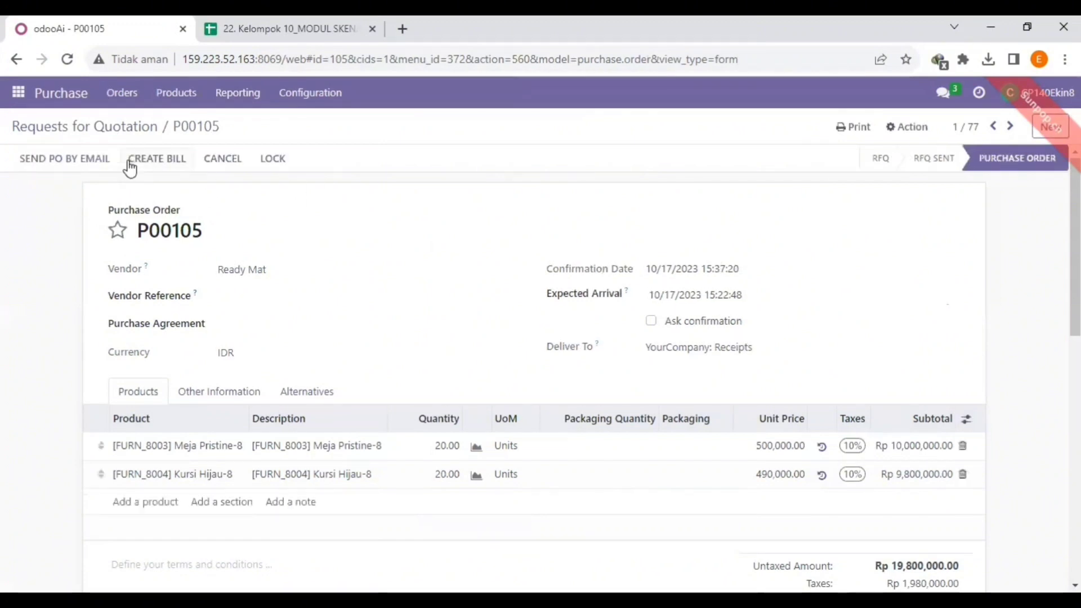
pyautogui.click(857, 137)
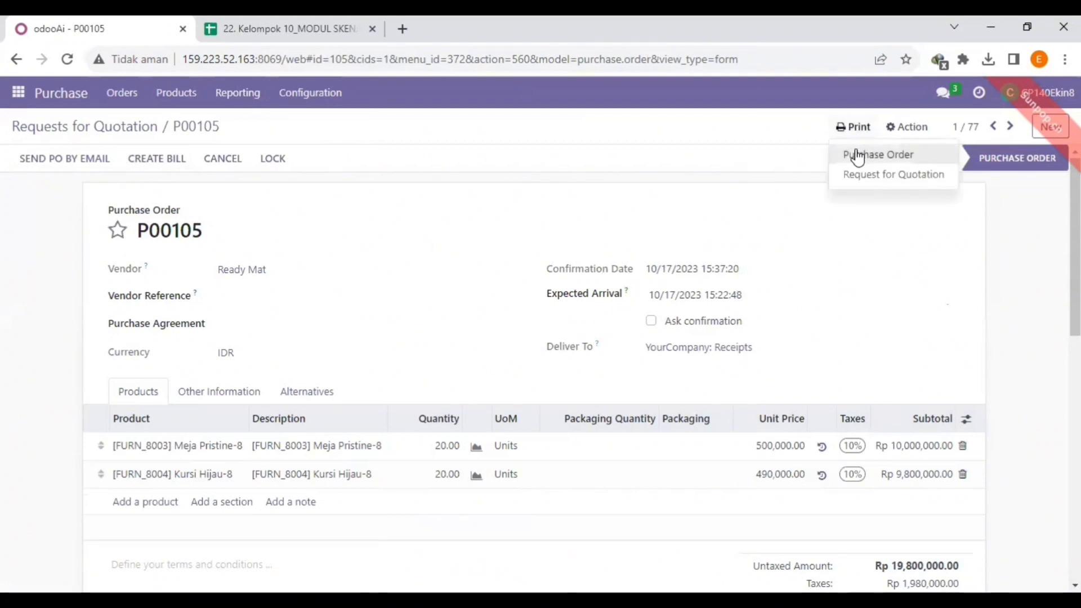
pyautogui.click(857, 156)
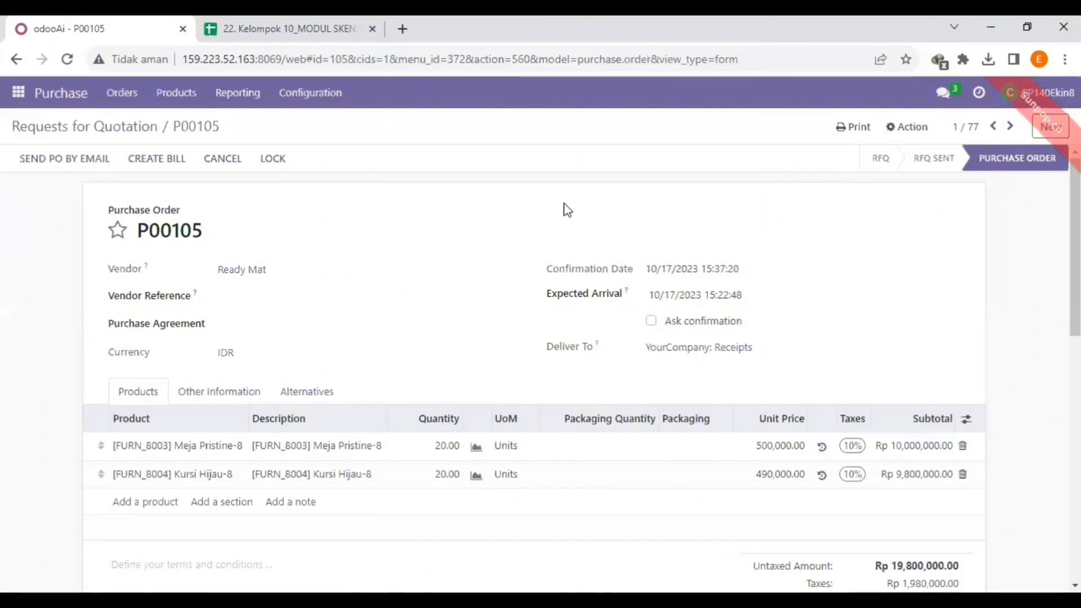
# - Return to the requests for quotation, open the Wood Corner request due today and confirm it as a purchase order
pyautogui.click(57, 127)
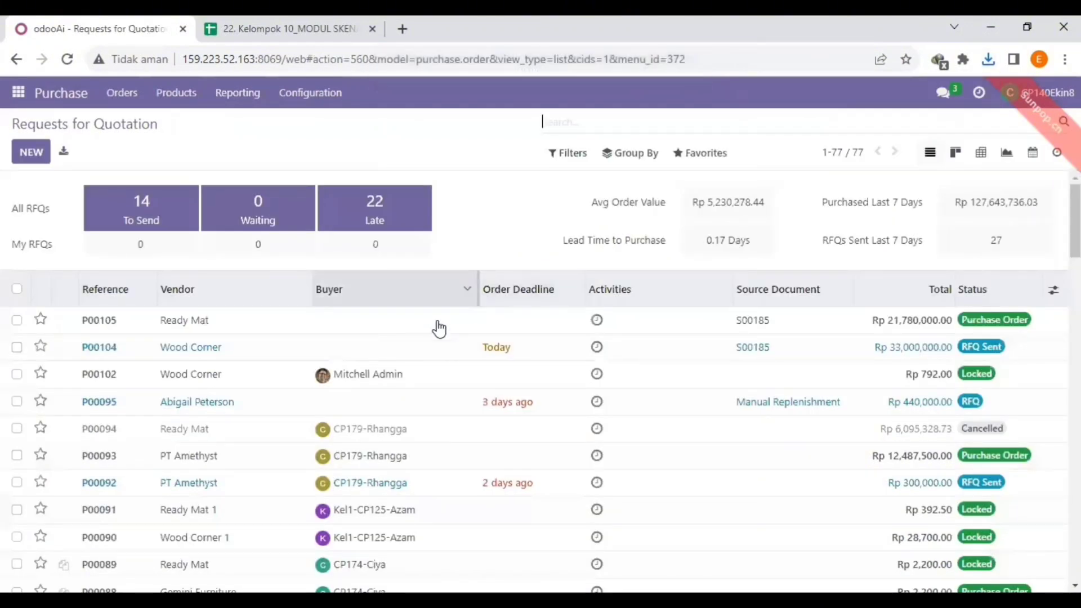
pyautogui.doubleClick(101, 349)
pyautogui.click(102, 349)
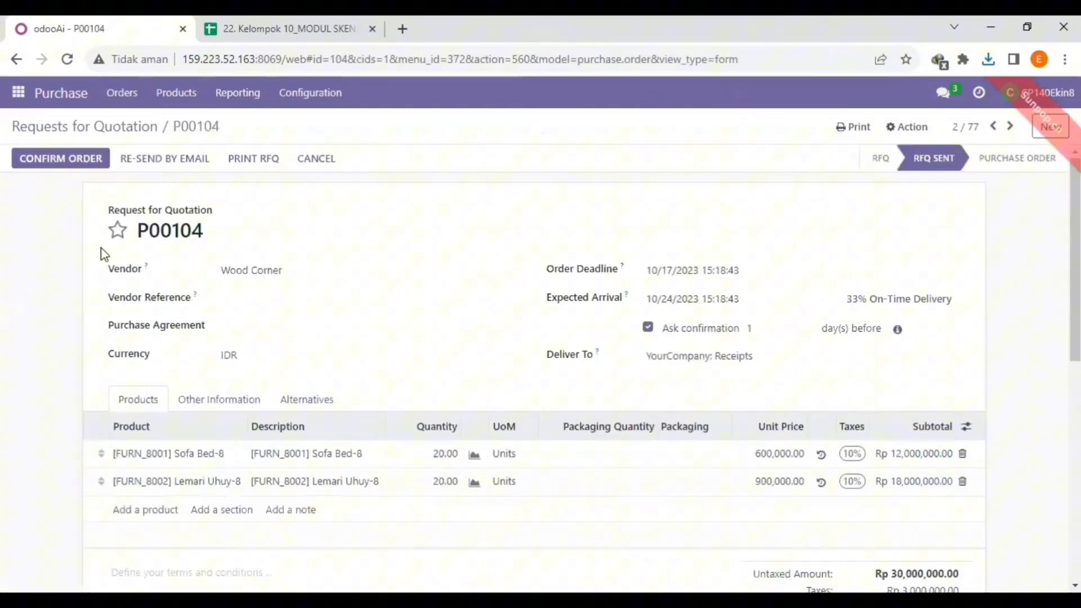
pyautogui.click(96, 163)
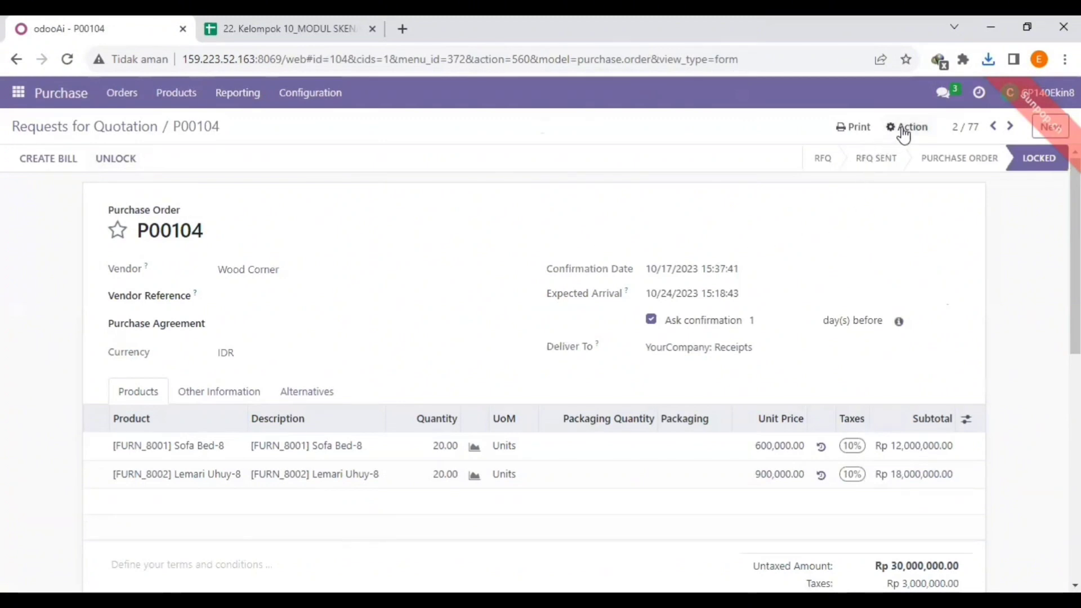
# - Unlock the Wood Corner order and print its Purchase Order document
pyautogui.click(135, 162)
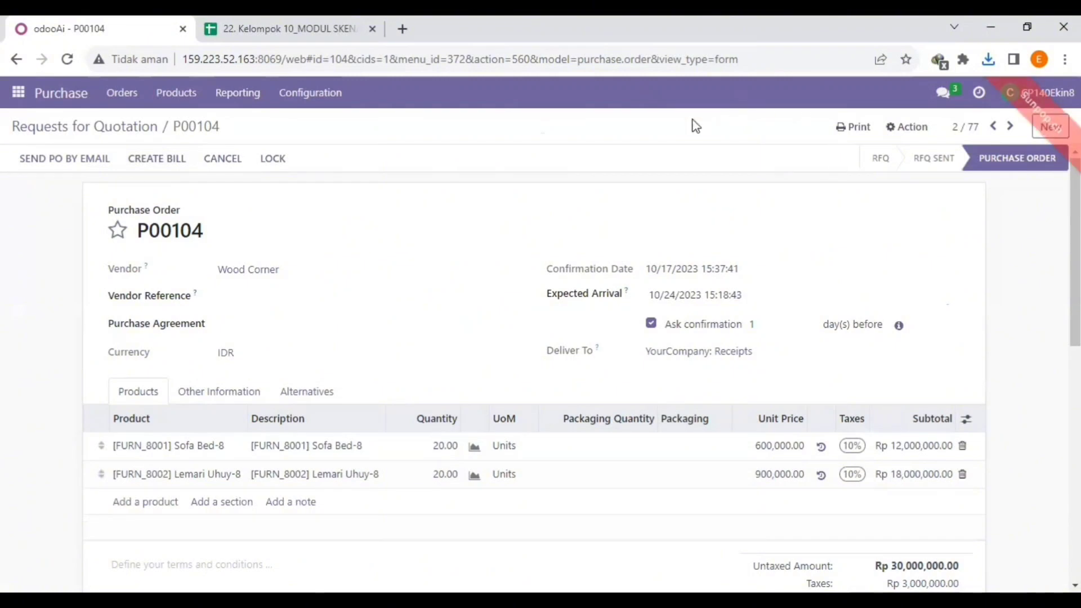
pyautogui.click(865, 135)
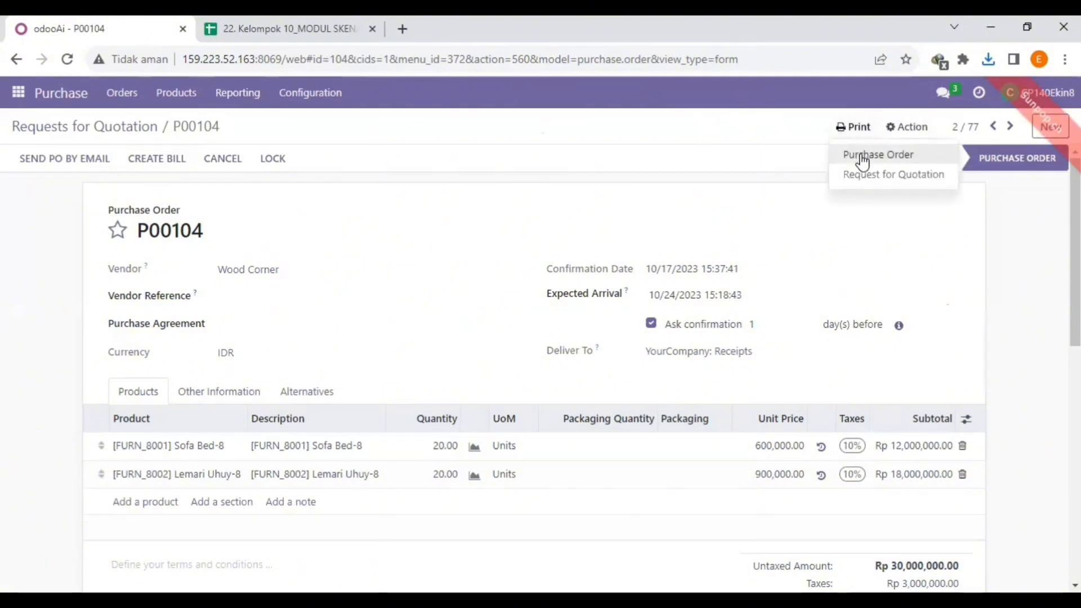
pyautogui.click(862, 158)
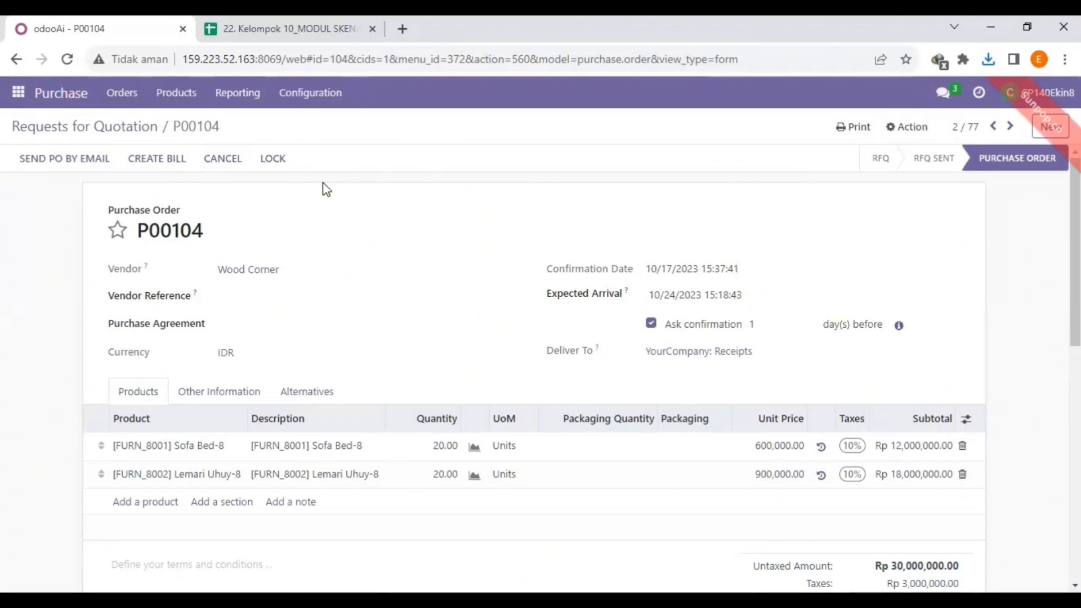
# - Switch to Discuss and start a direct conversation with the group 8 inventory colleague
pyautogui.click(18, 92)
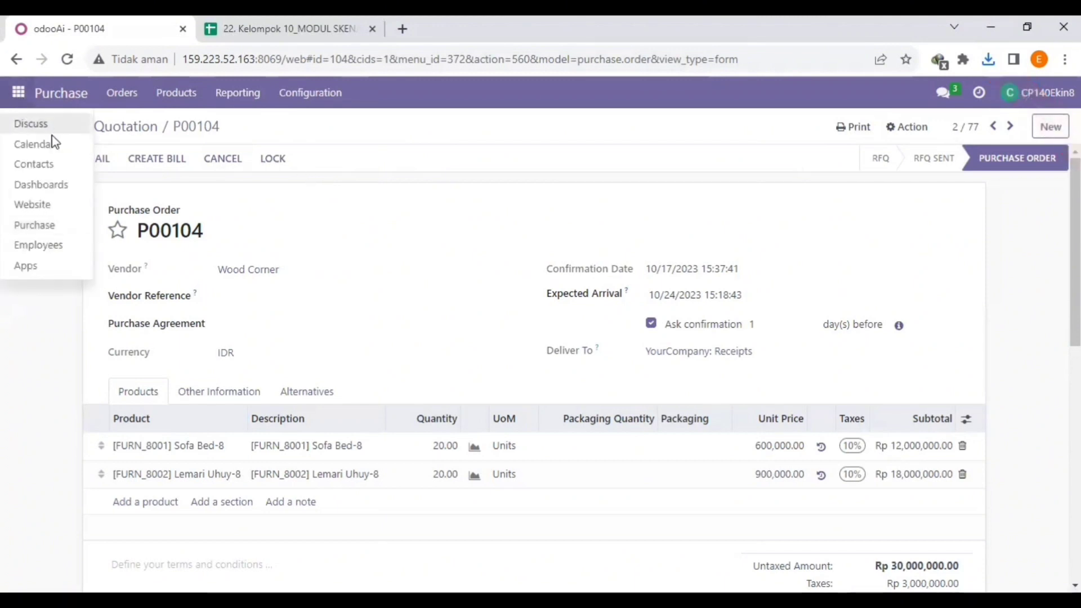
pyautogui.click(49, 125)
pyautogui.click(222, 342)
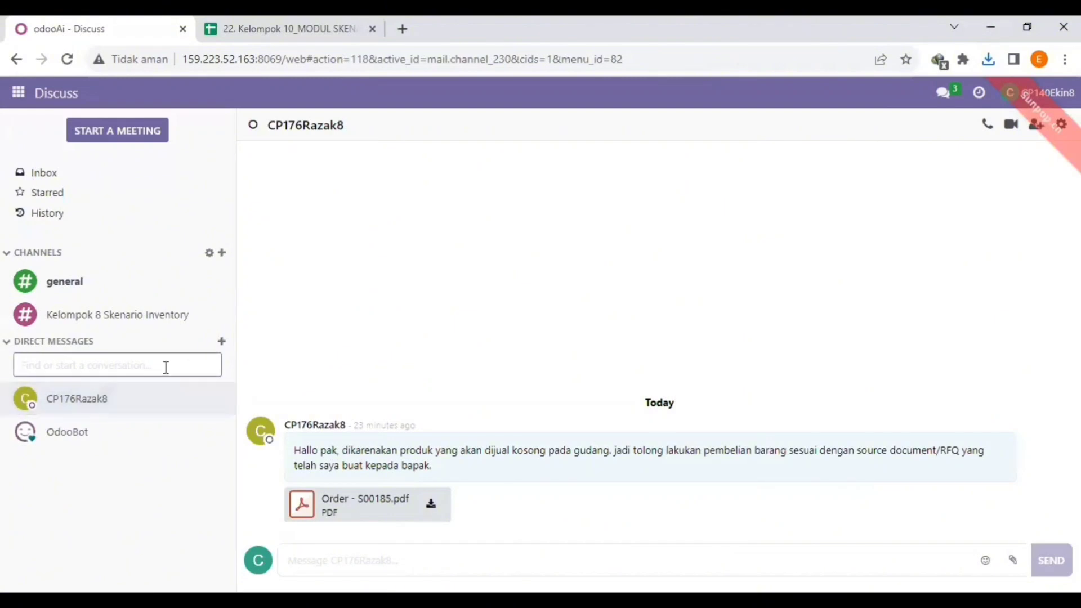
pyautogui.write('La')
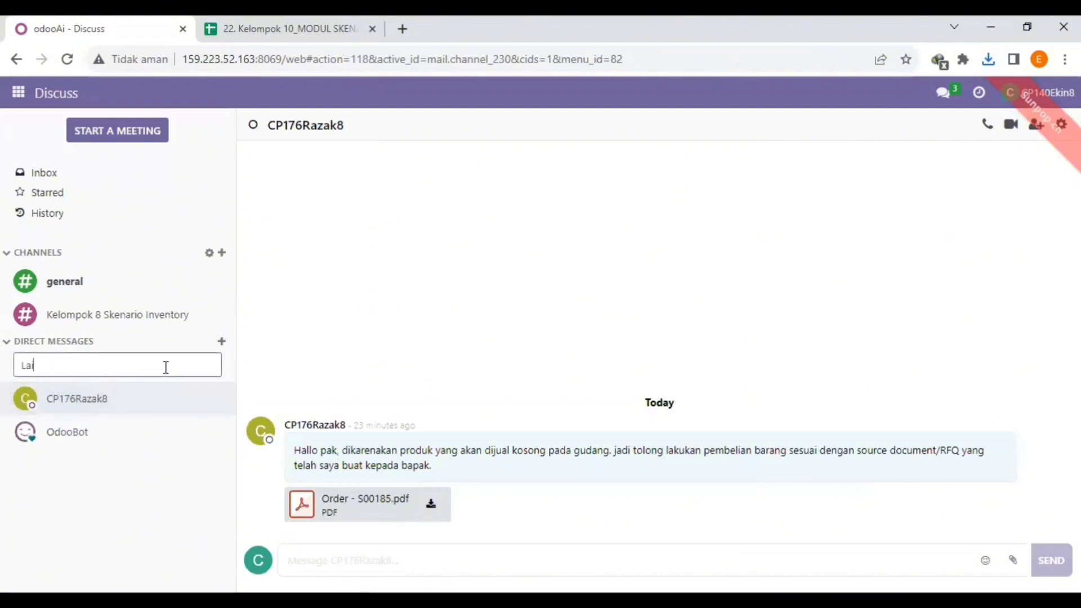
pyautogui.write('i')
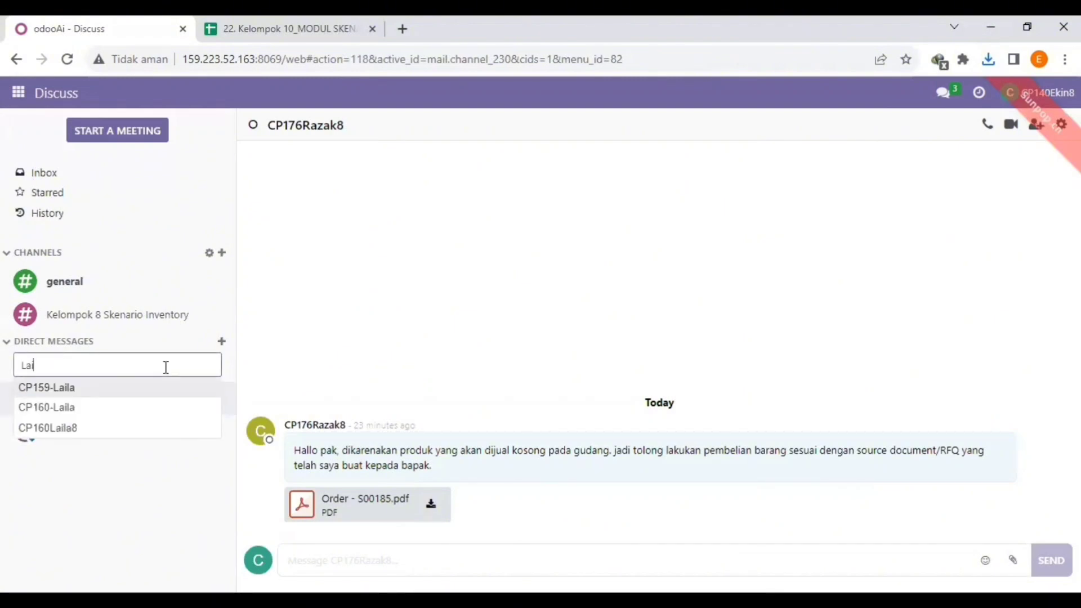
pyautogui.click(140, 430)
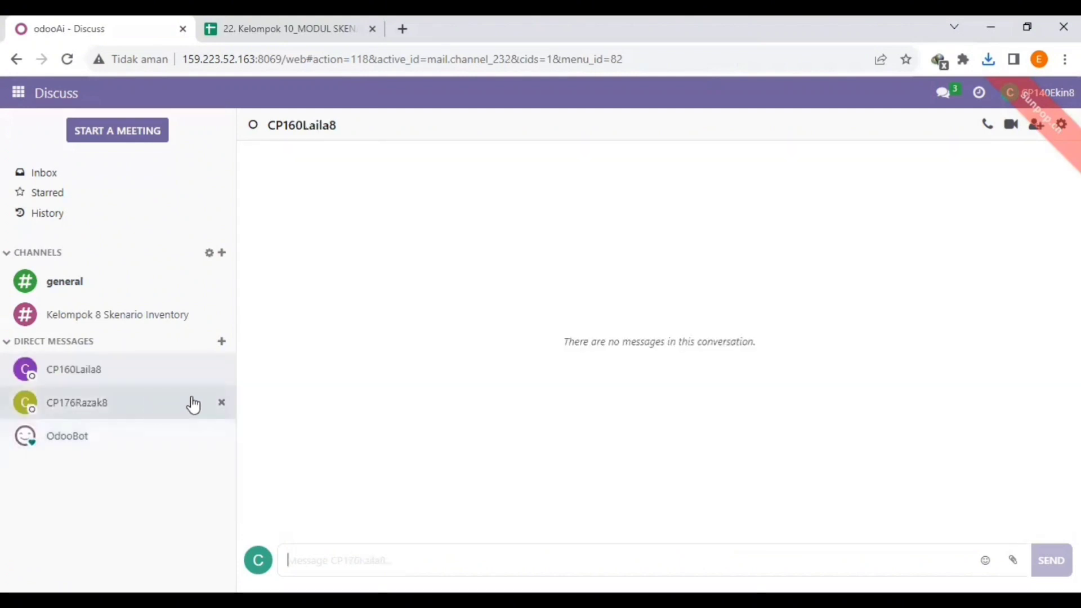
# - Write the message "Tolong lakukan penerimaan barang dengan nomor dokumen berikut." to the inventory colleague
pyautogui.write('T')
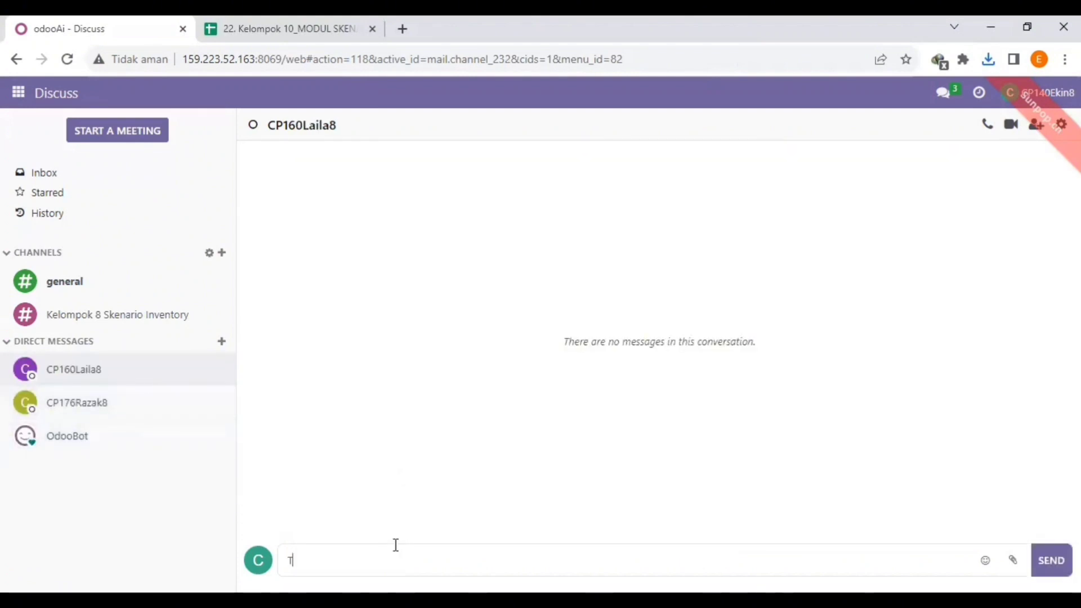
pyautogui.write('olong lakukan pene')
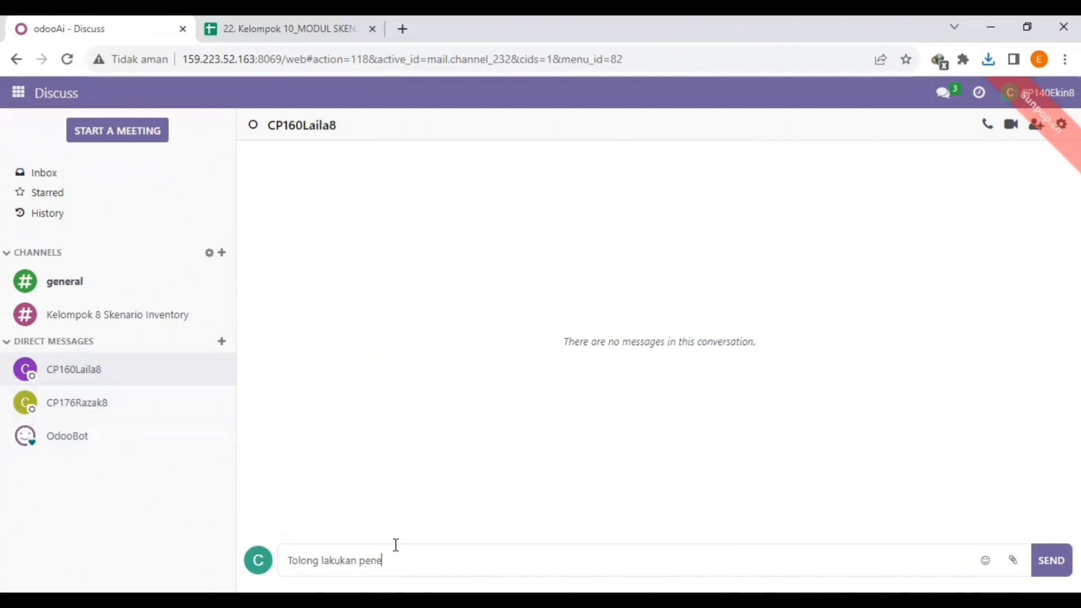
pyautogui.write('rimaan barang dengan')
pyautogui.press('BackSpace')
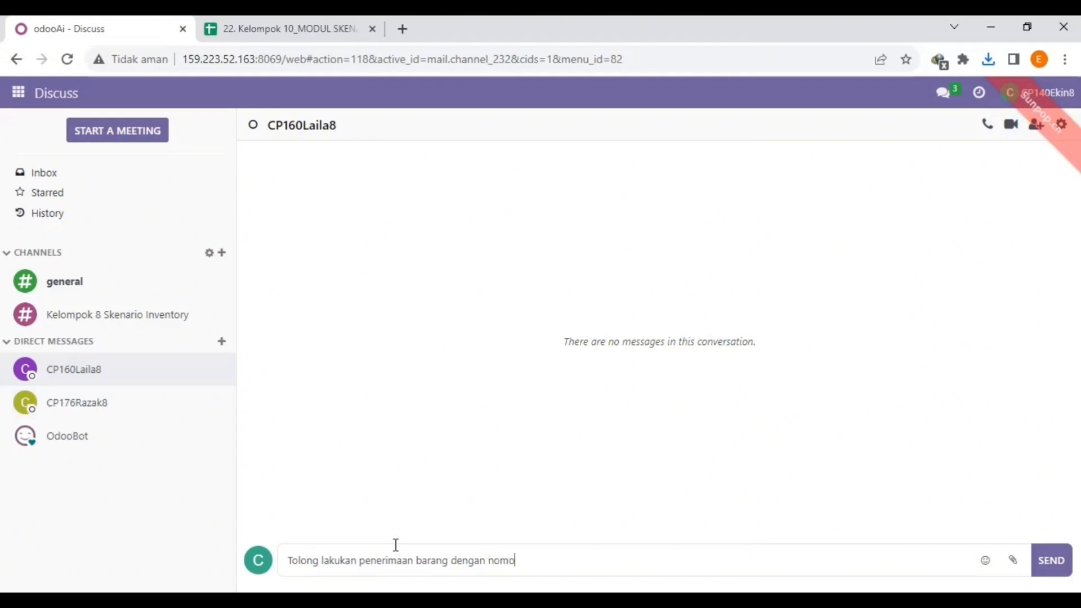
pyautogui.write('nomor dokumen berikut.')
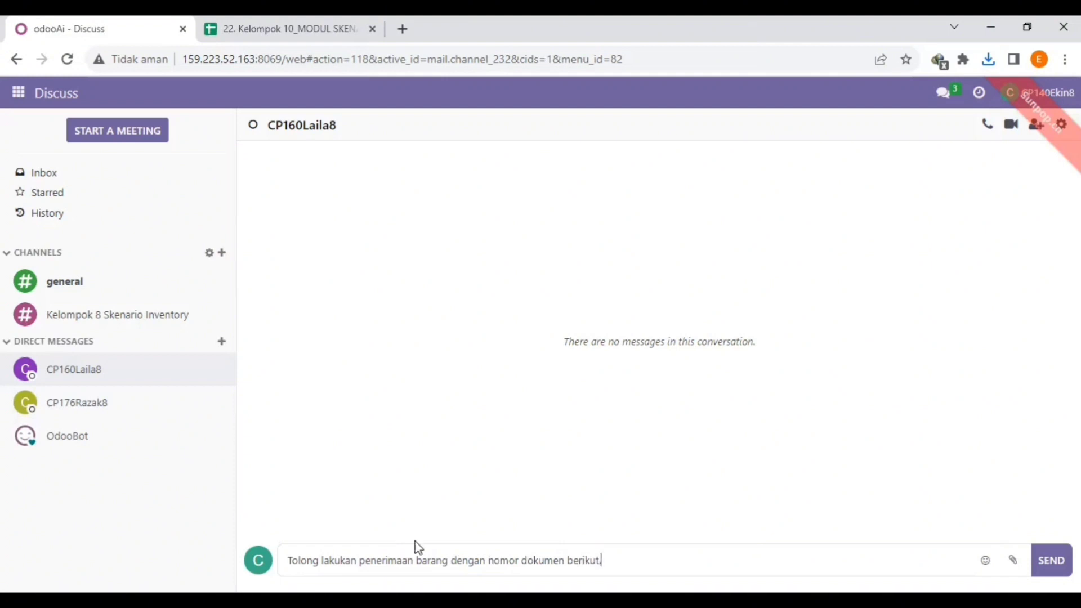
# - Attach both of today's Purchase Order PDFs from Downloads to the message and send it to the inventory colleague
pyautogui.click(1012, 558)
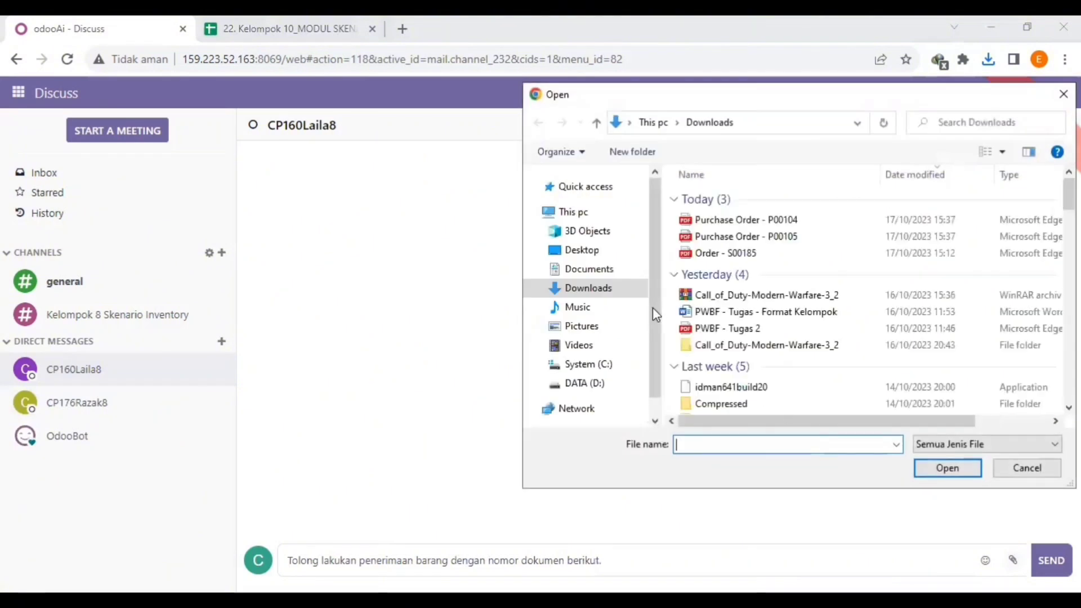
pyautogui.click(737, 221)
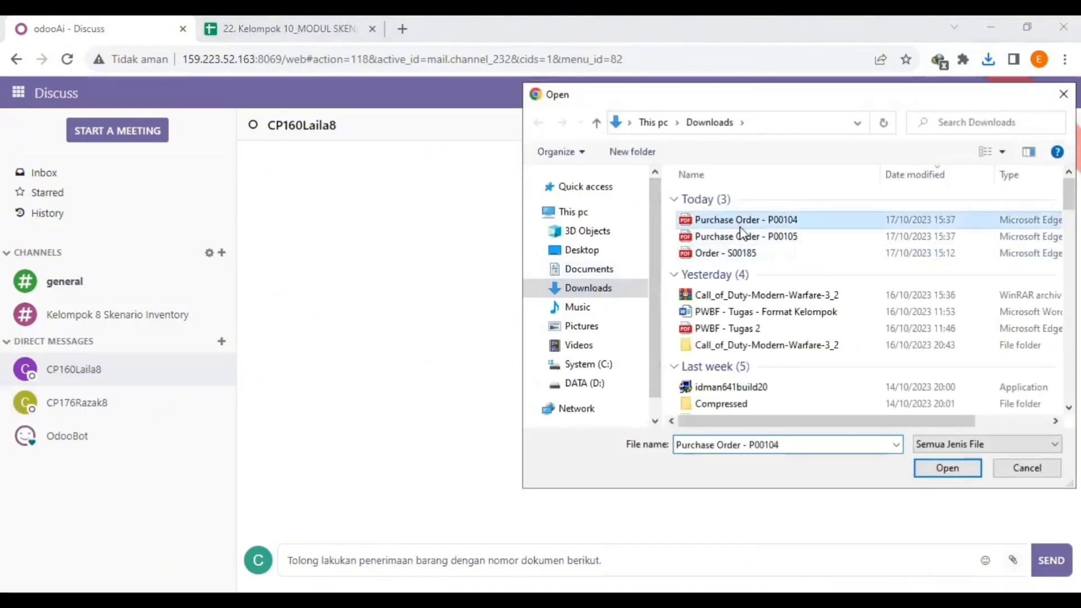
pyautogui.keyDown('shift'); pyautogui.click(735, 235); pyautogui.keyUp('shift')
pyautogui.click(948, 469)
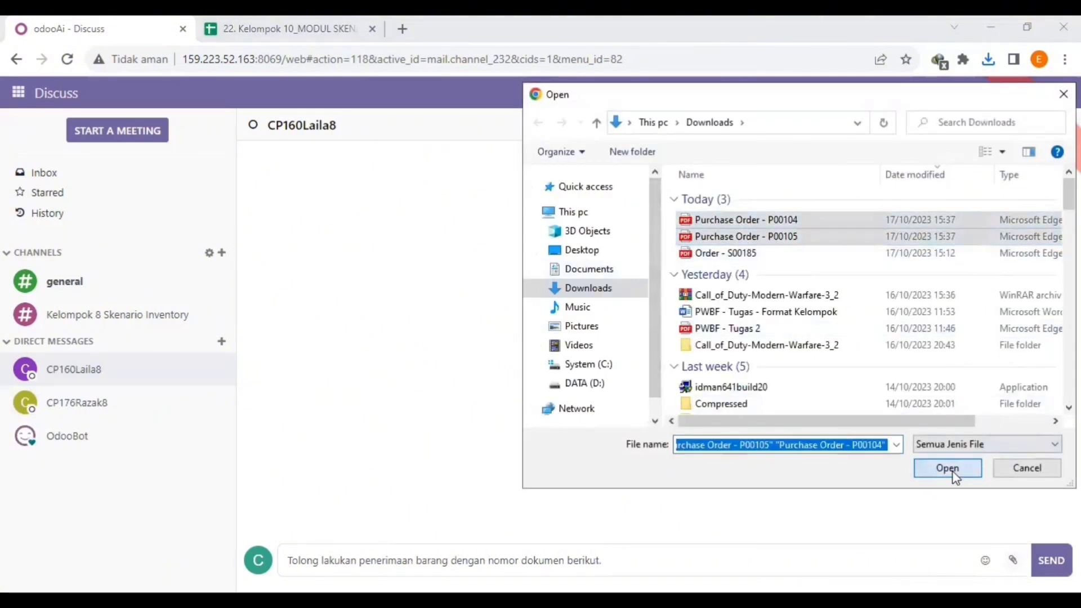
pyautogui.click(1039, 519)
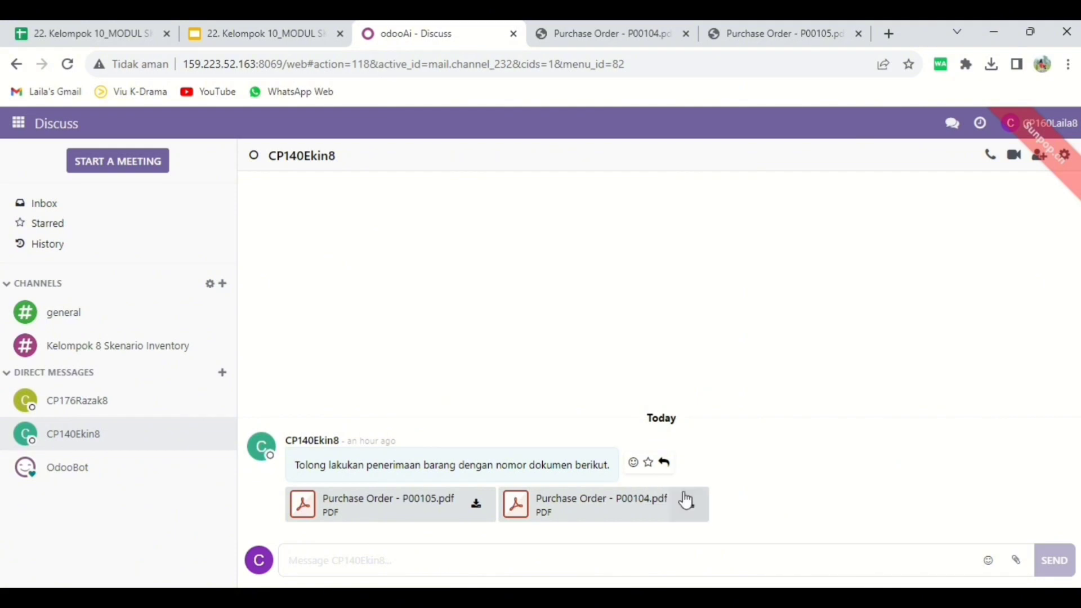
# - Review the vendors, products and quantities in the received Wood Corner and Ready Mat purchase order PDFs
pyautogui.click(638, 42)
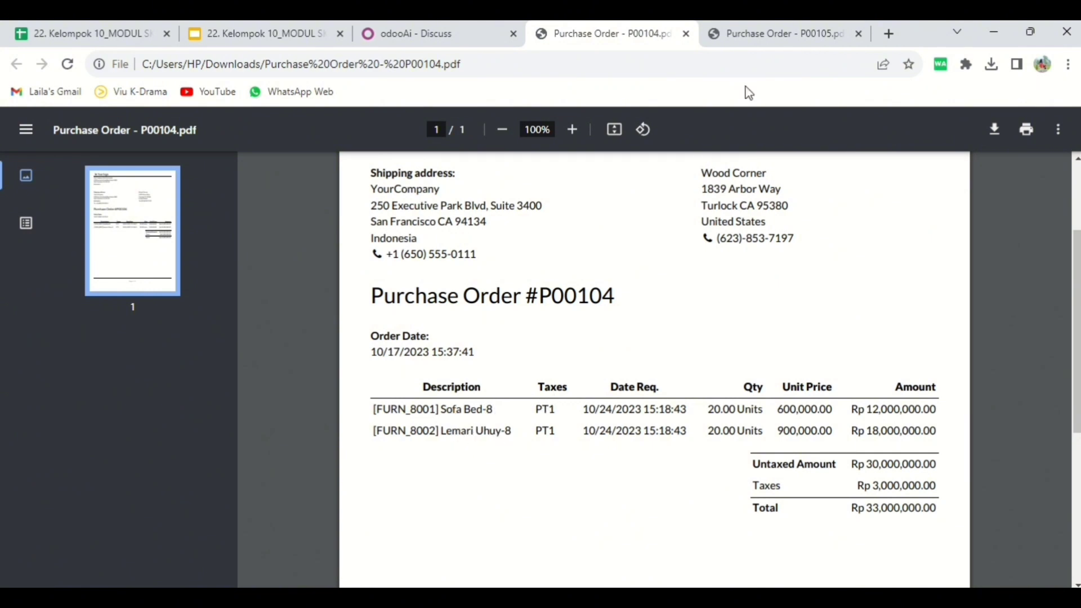
pyautogui.click(746, 41)
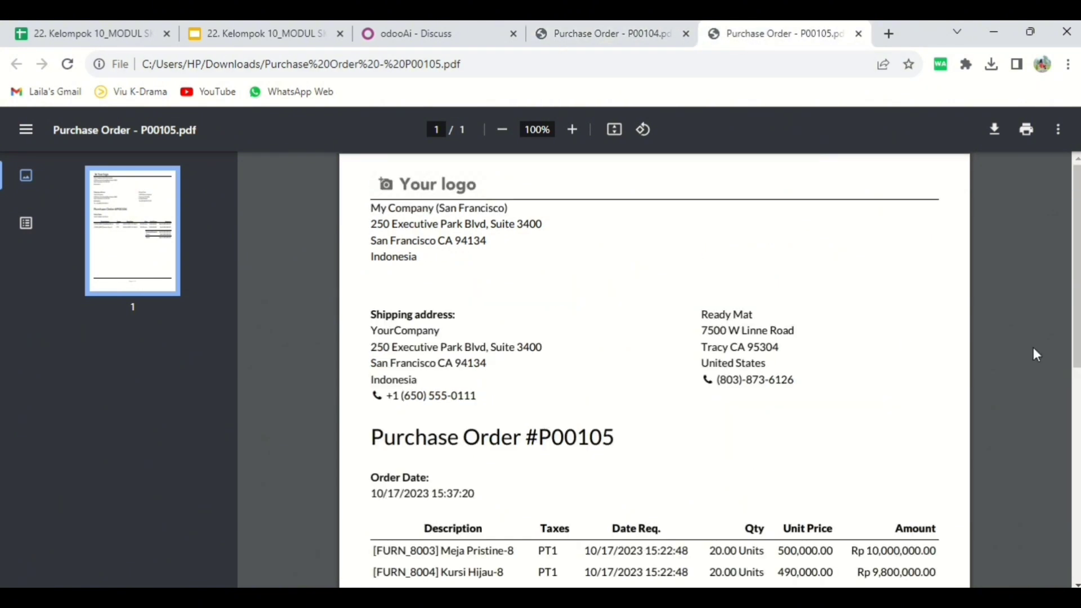
pyautogui.scroll(-2, 536, 493)
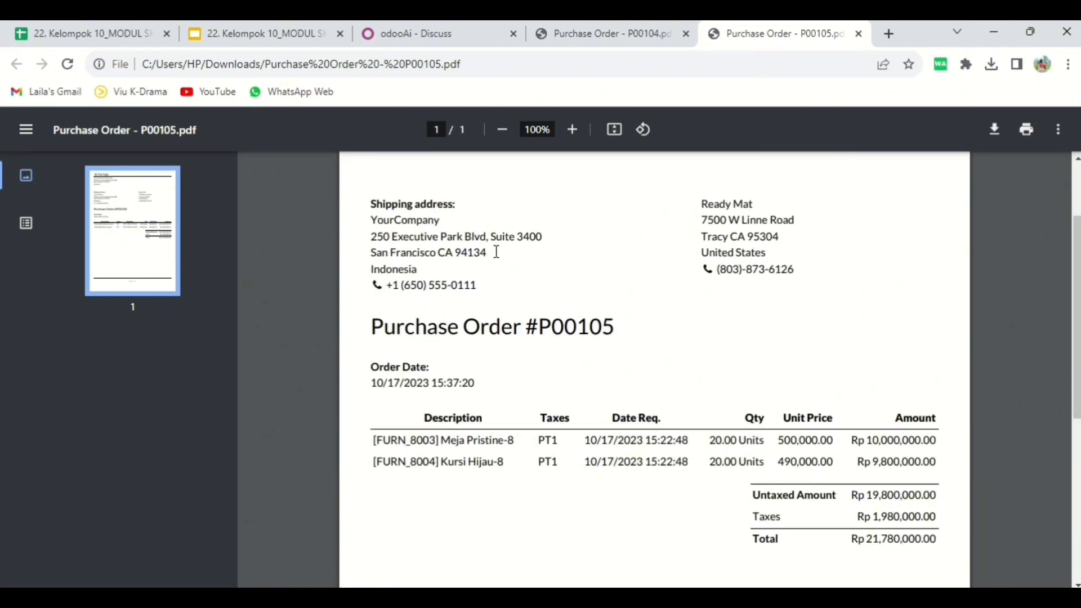
pyautogui.click(604, 44)
# - Return to Discuss and reply to the purchasing colleague with "Baik, akan saya cek terlebih dahulu"
pyautogui.click(466, 44)
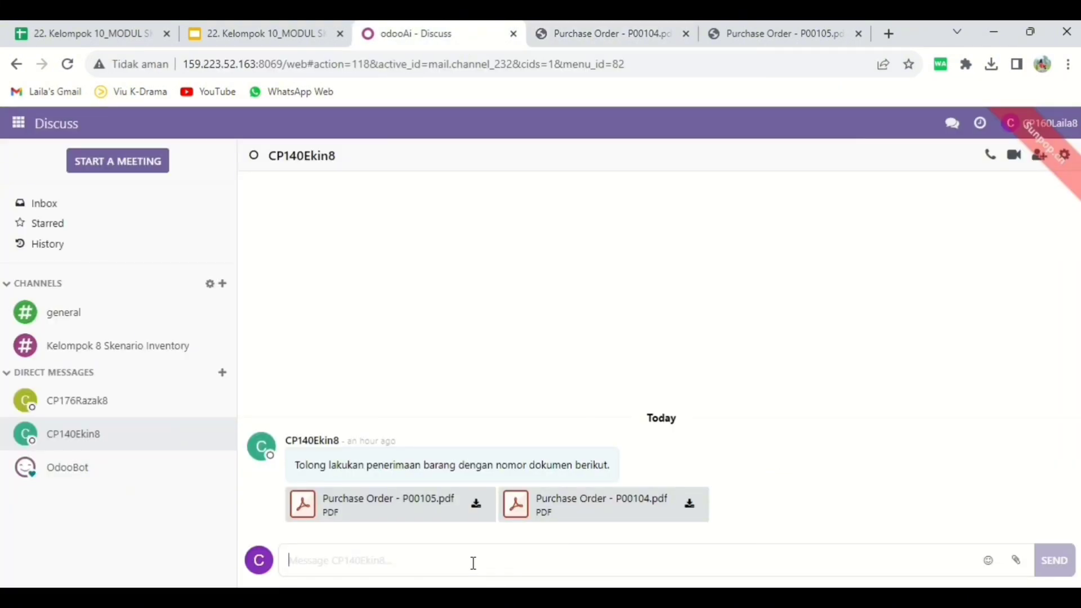
pyautogui.write('Baik, akan saya ce')
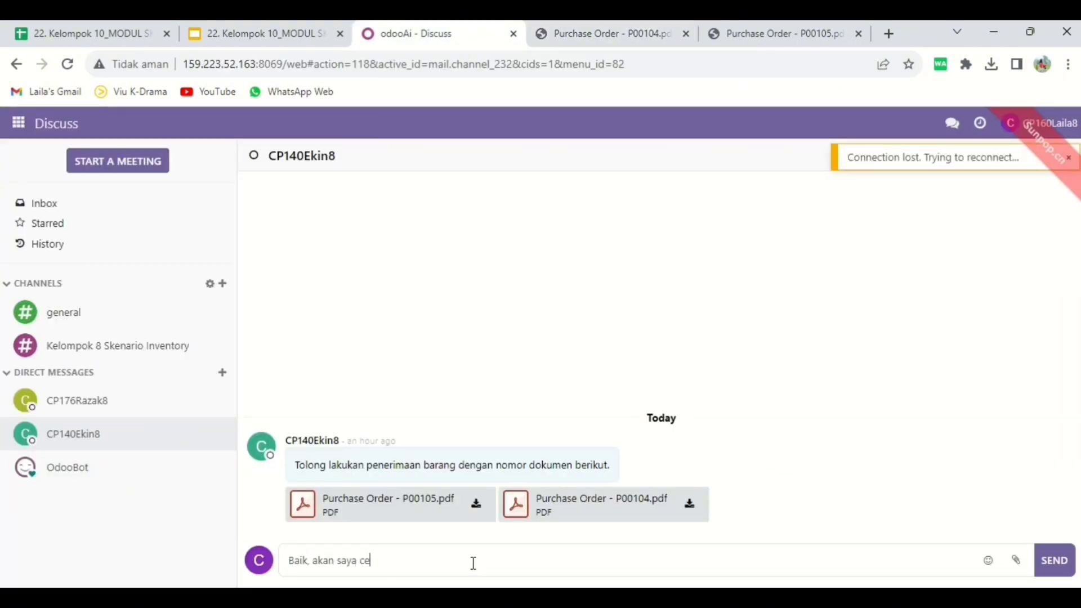
pyautogui.write('k terlebih dahulu')
pyautogui.press('Return')
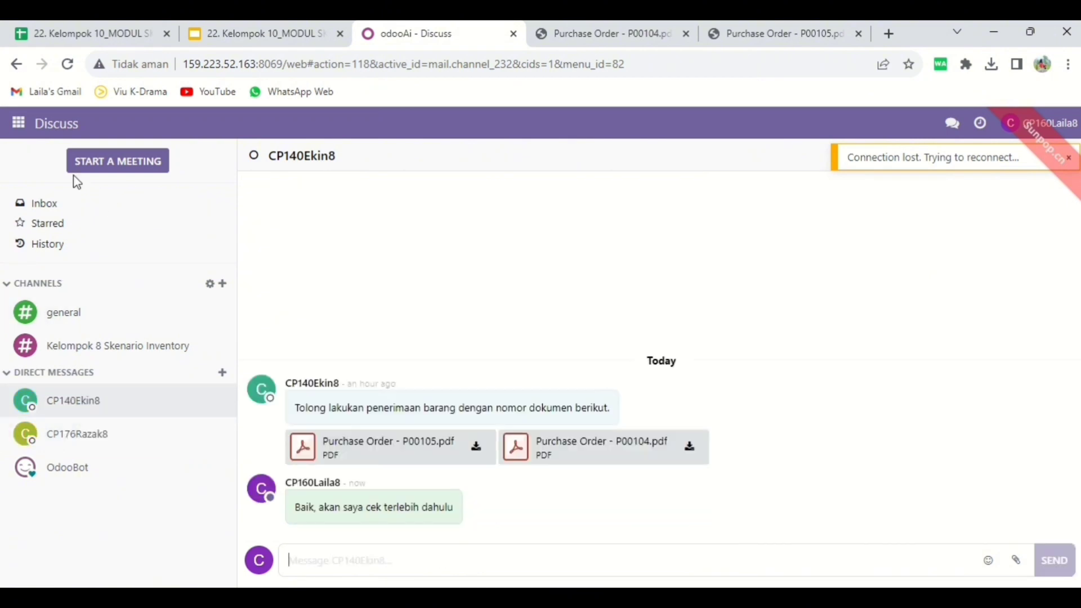
# - Switch to Inventory and open the list of YourCompany receipts
pyautogui.click(19, 133)
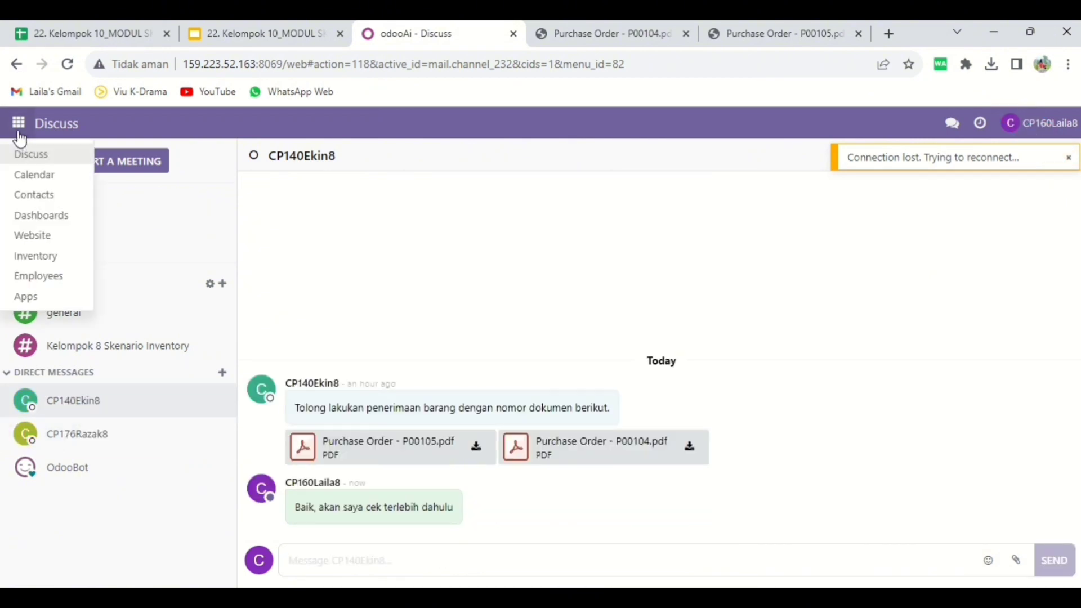
pyautogui.click(65, 262)
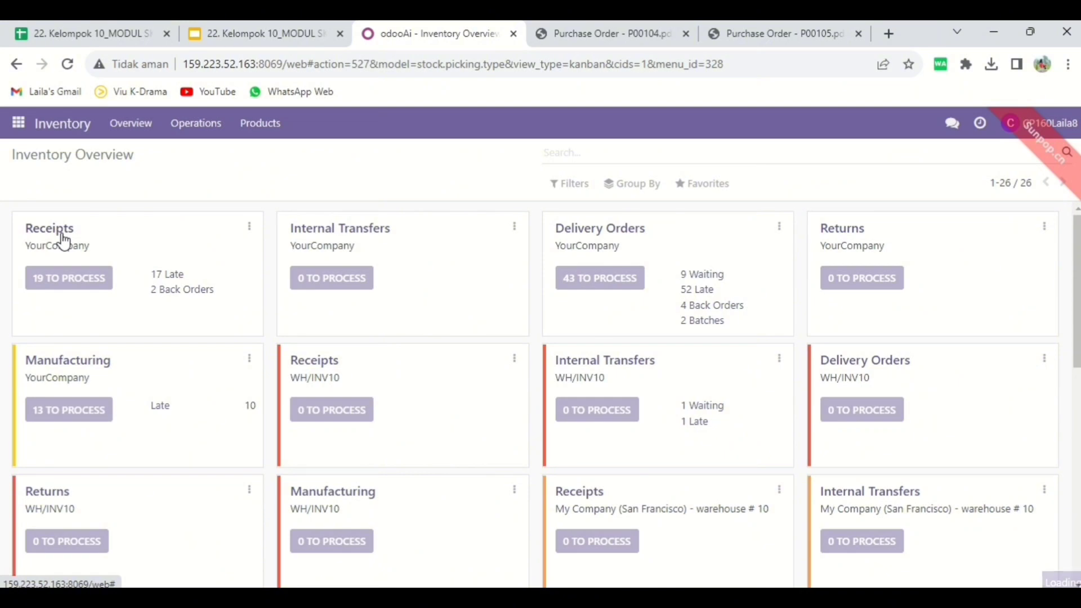
pyautogui.click(63, 236)
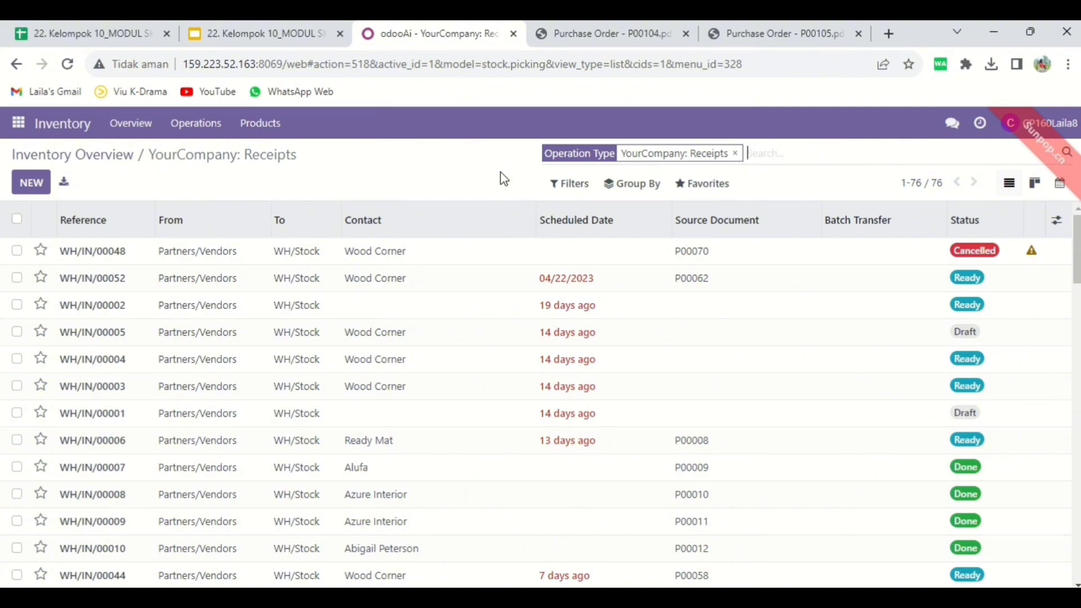
# - Copy the purchase order number, without the # sign, from the Wood Corner purchase order PDF
pyautogui.click(604, 40)
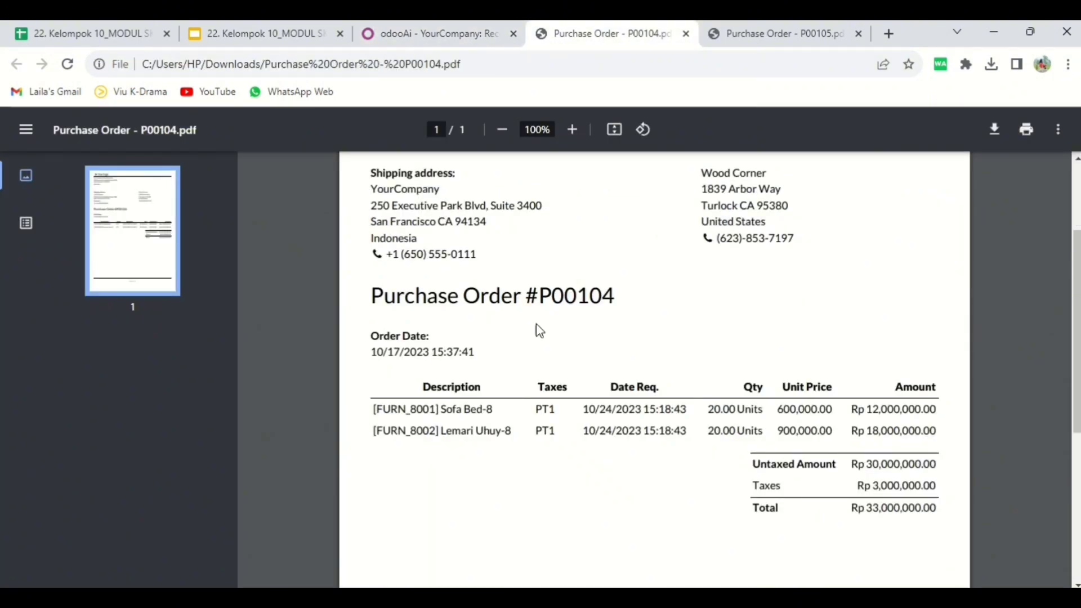
pyautogui.moveTo(537, 297); pyautogui.dragTo(644, 282)
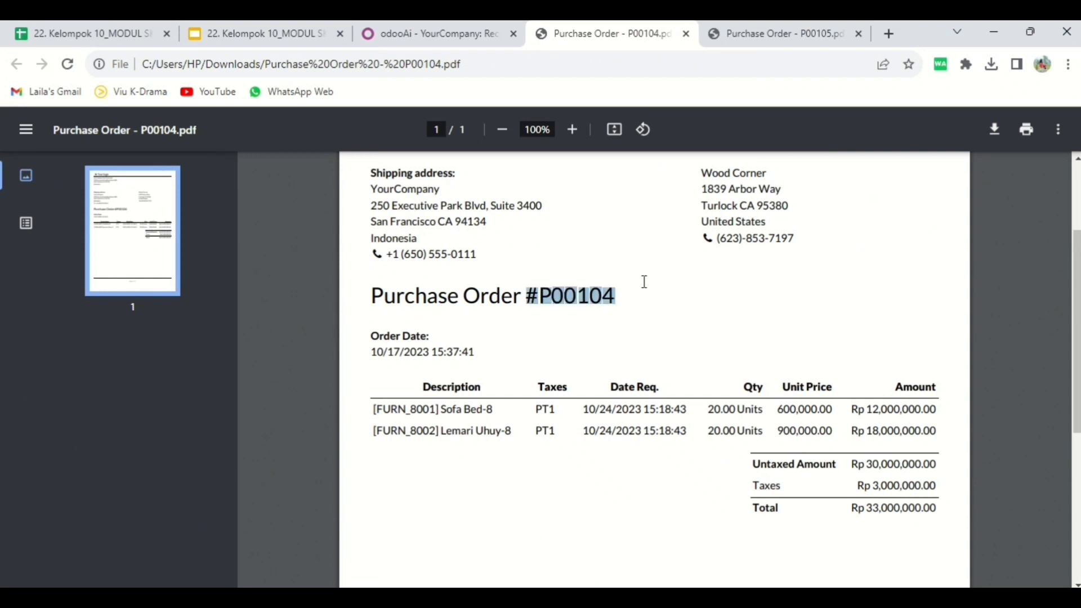
pyautogui.click(541, 303)
pyautogui.moveTo(540, 303); pyautogui.dragTo(567, 306)
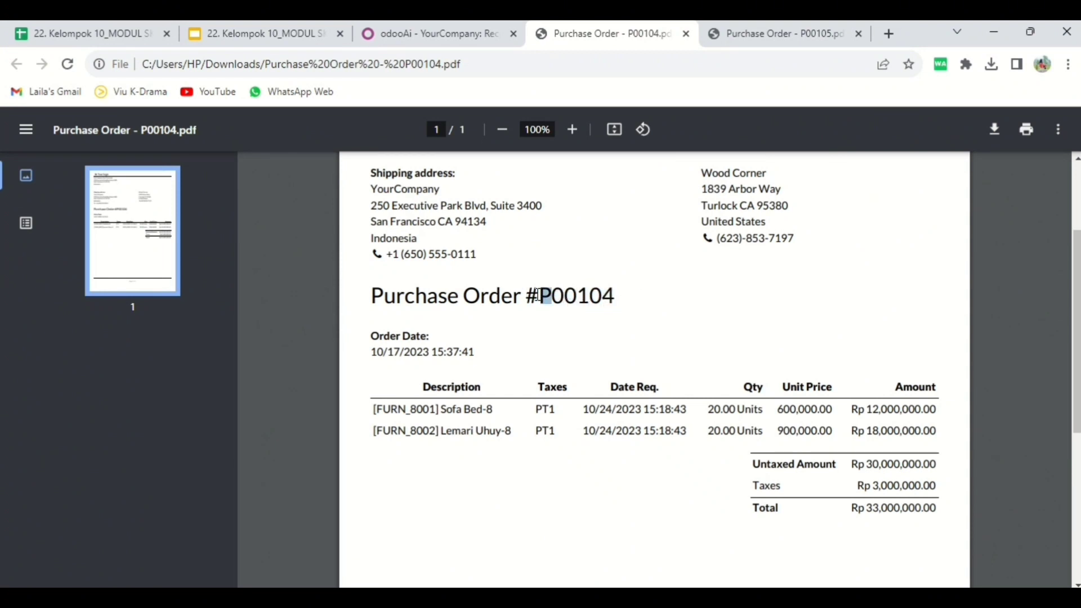
pyautogui.moveTo(617, 299); pyautogui.dragTo(544, 299)
pyautogui.hotkey('ctrl', 'c')
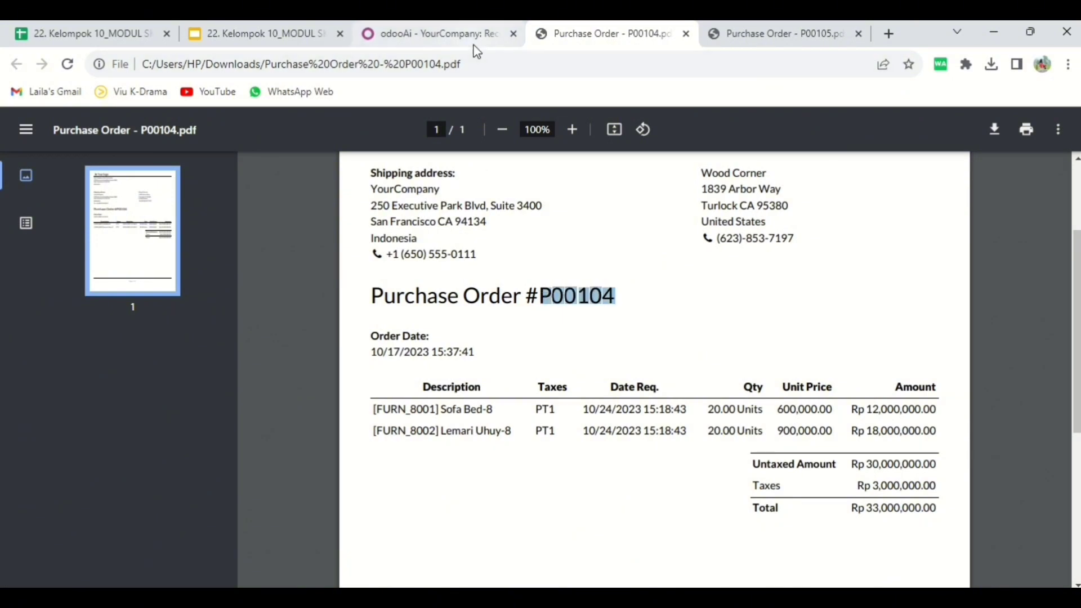
# - Group the receipts by Source Document and filter them by the copied Wood Corner purchase order number
pyautogui.click(473, 39)
pyautogui.click(640, 191)
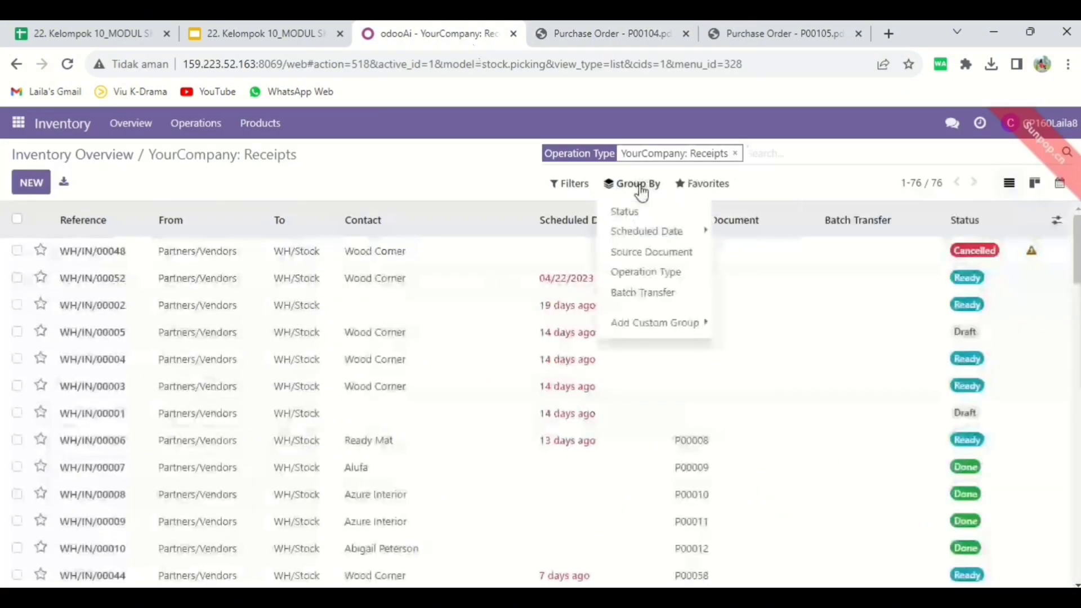
pyautogui.click(631, 252)
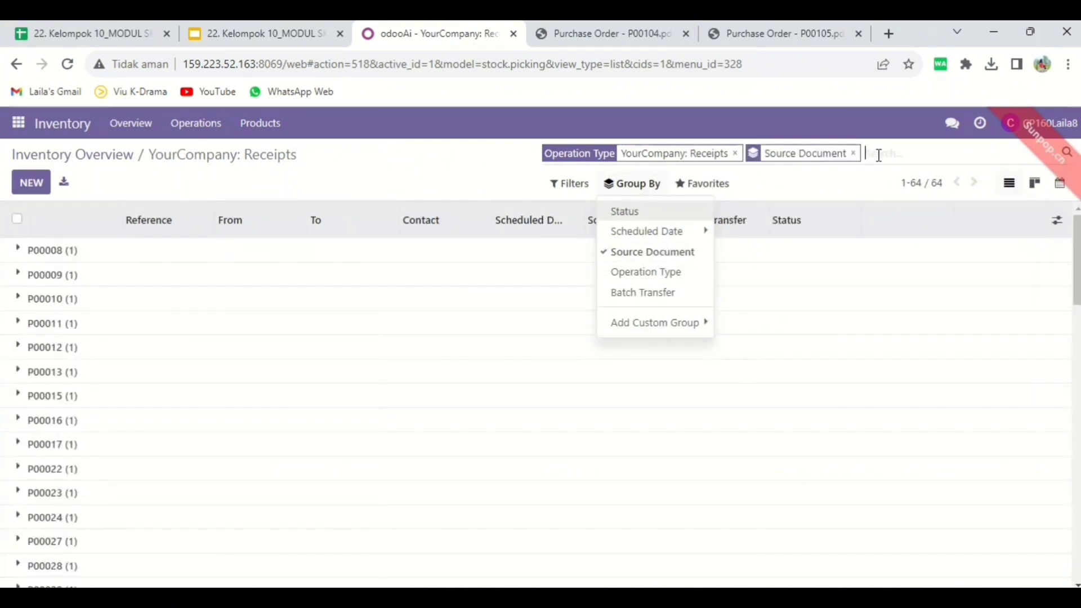
pyautogui.click(879, 155)
pyautogui.hotkey('ctrl', 'v')
pyautogui.press('Return')
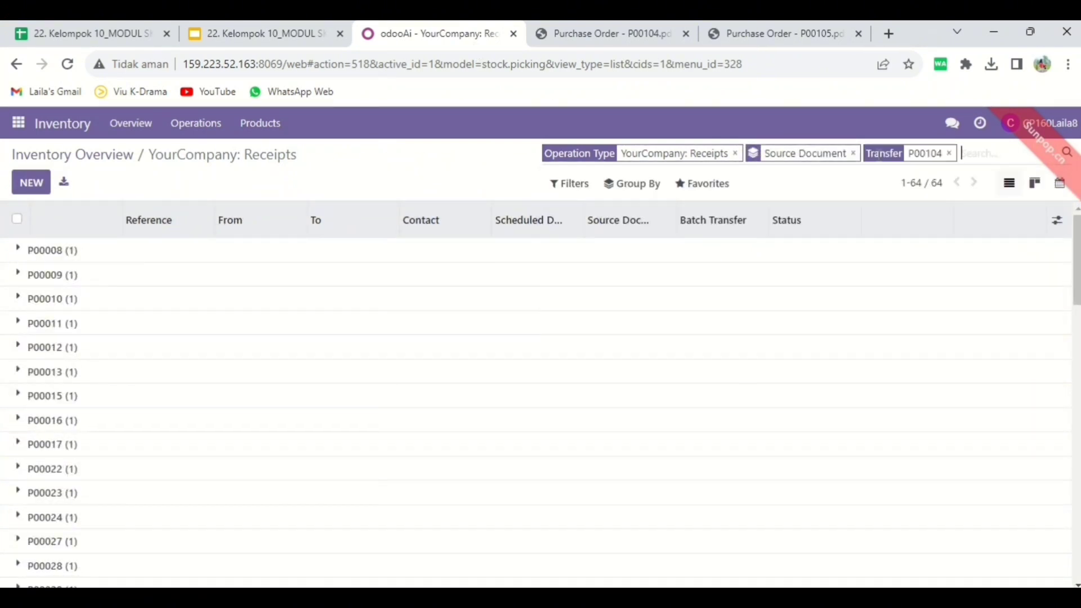
# - Open the Wood Corner receipt and set the done quantities of Sofa Bed-8 and Lemari Uhuy-8 to 20
pyautogui.click(279, 255)
pyautogui.doubleClick(120, 284)
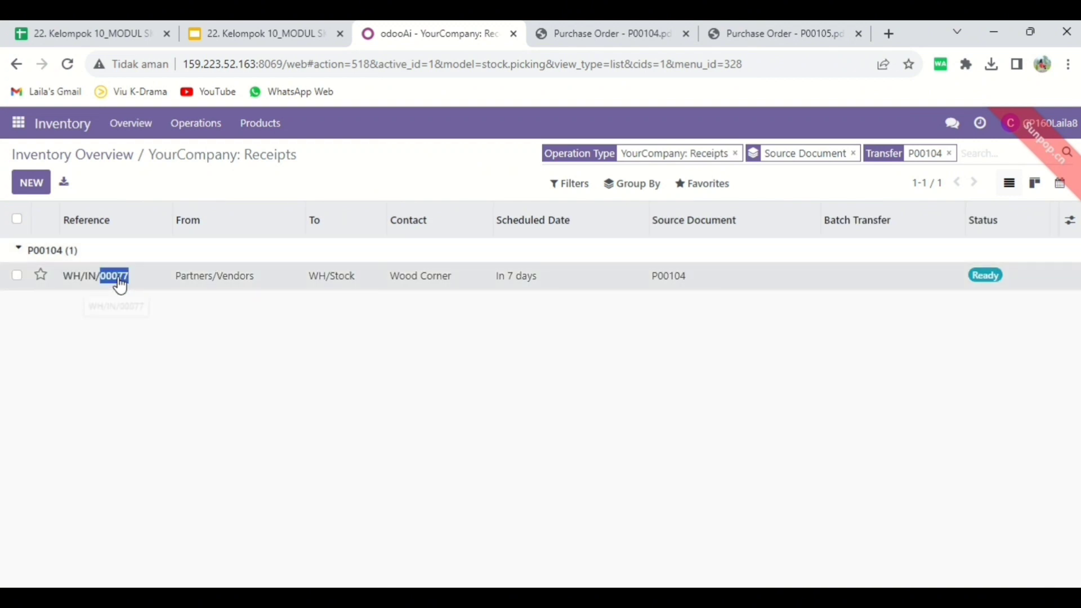
pyautogui.click(120, 284)
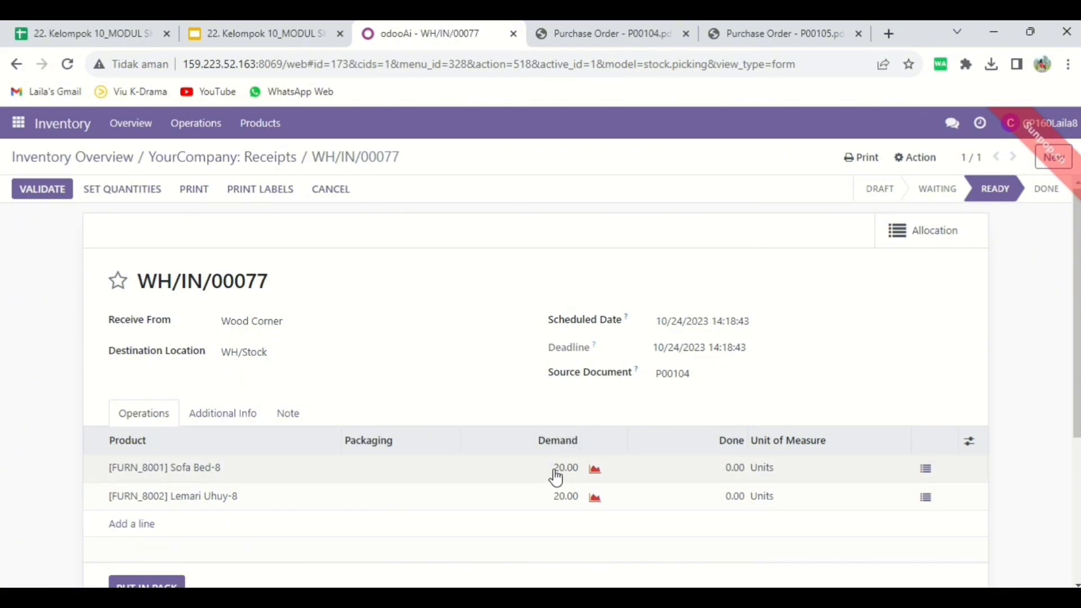
pyautogui.click(730, 470)
pyautogui.write('20')
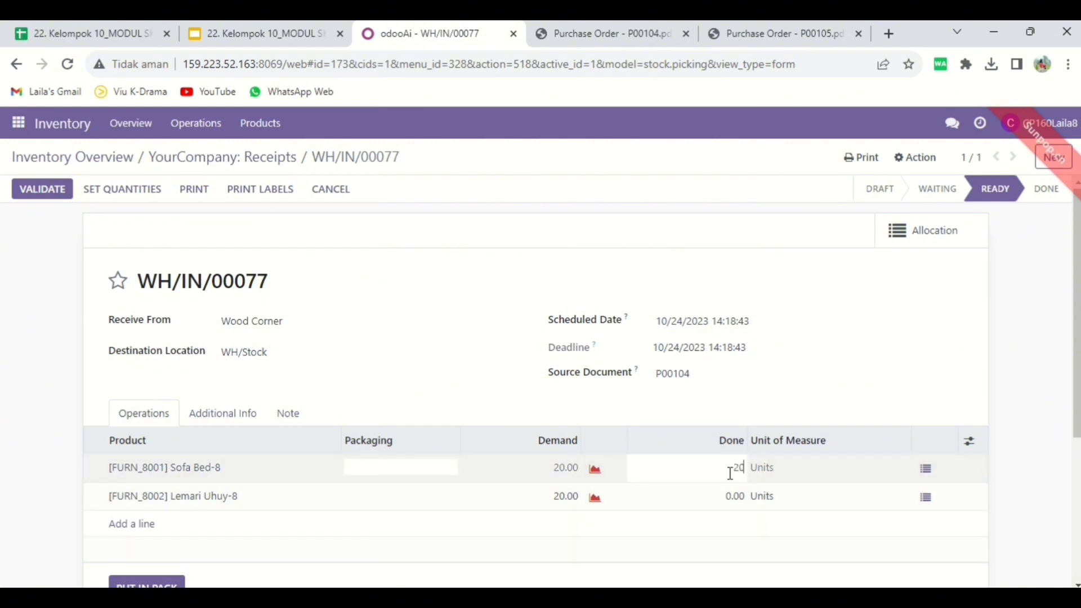
pyautogui.click(727, 496)
pyautogui.write('20')
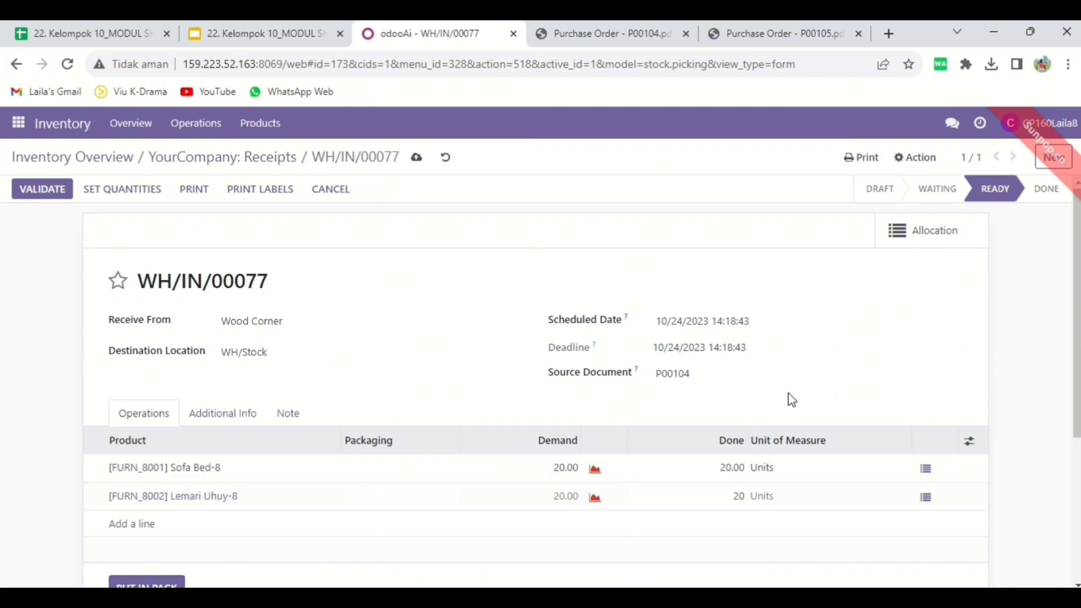
pyautogui.click(788, 393)
# - Set the receipt's carrier to Local Delivery - 8, save the receipt and open its print options
pyautogui.click(241, 423)
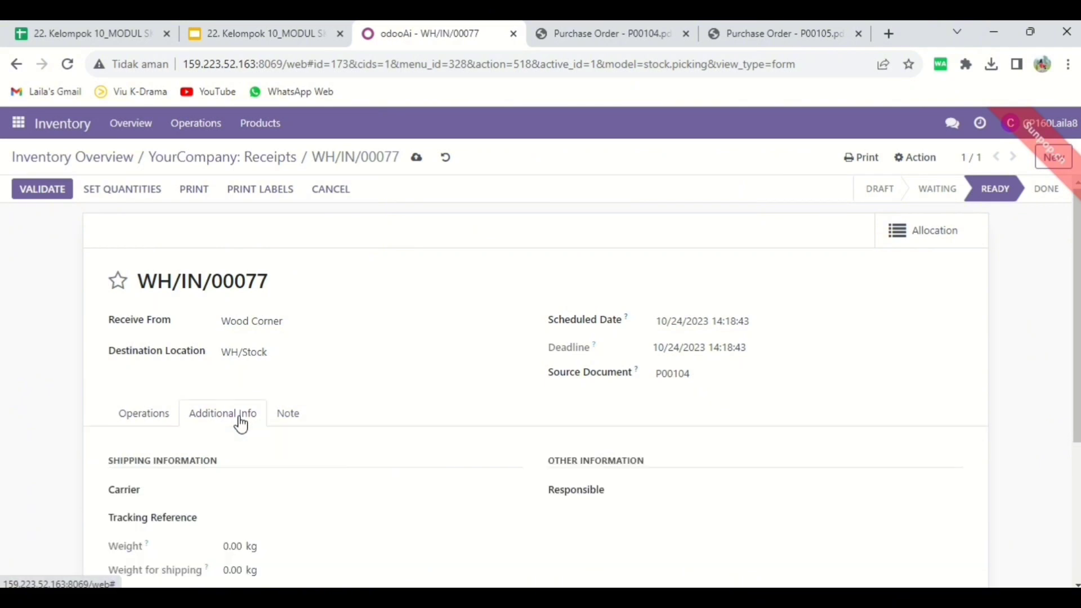
pyautogui.click(269, 484)
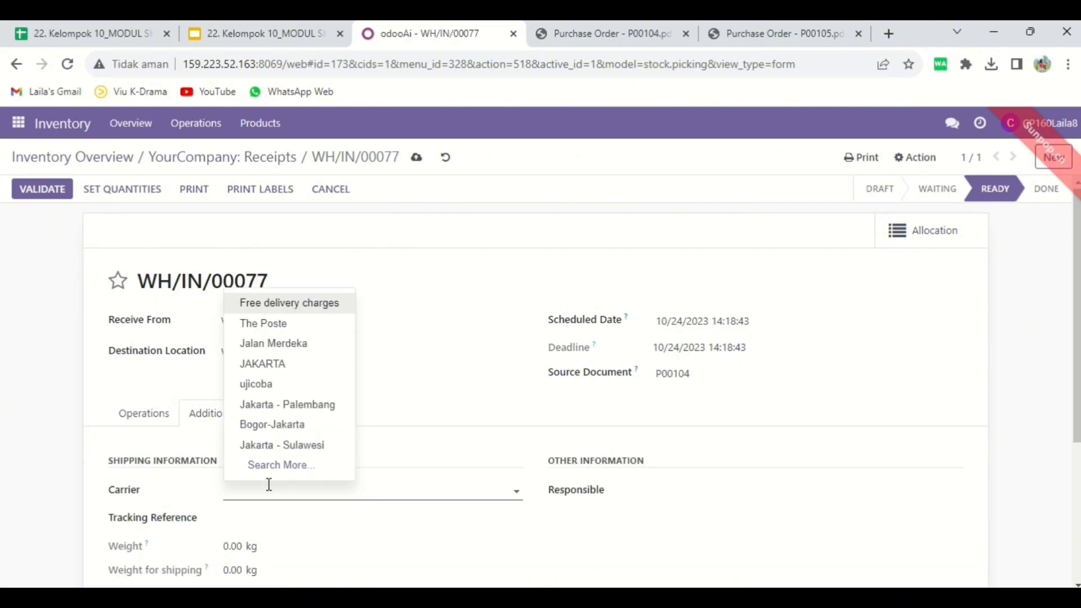
pyautogui.write('Lo')
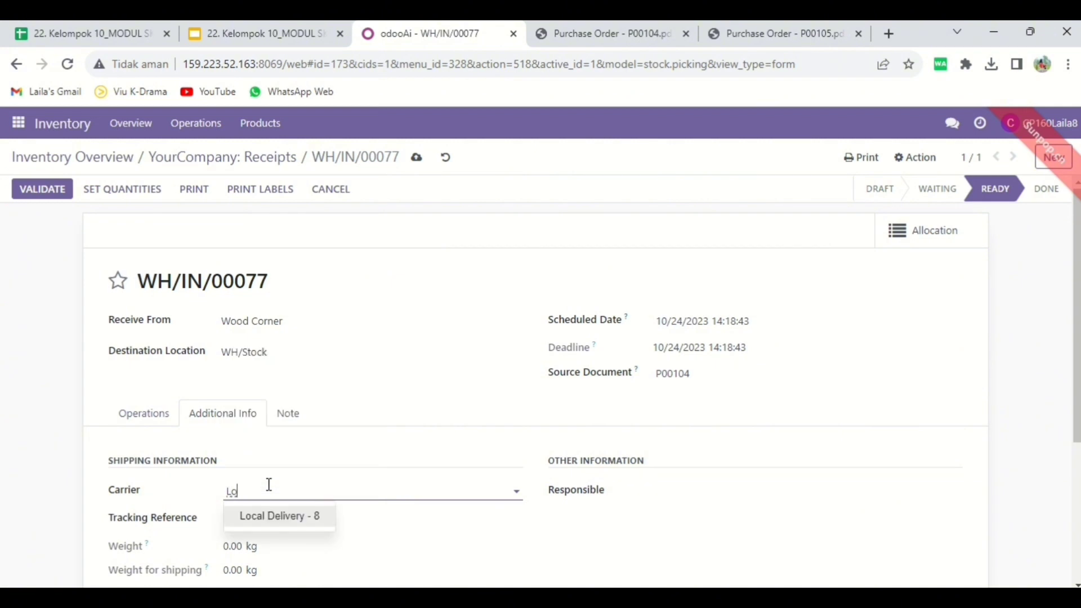
pyautogui.click(281, 522)
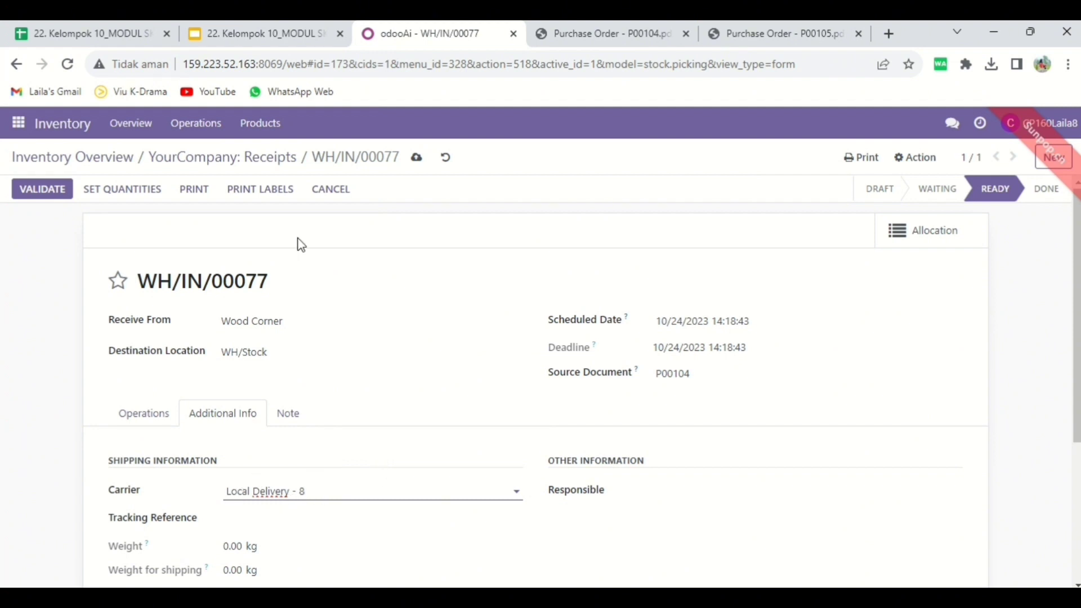
pyautogui.click(417, 158)
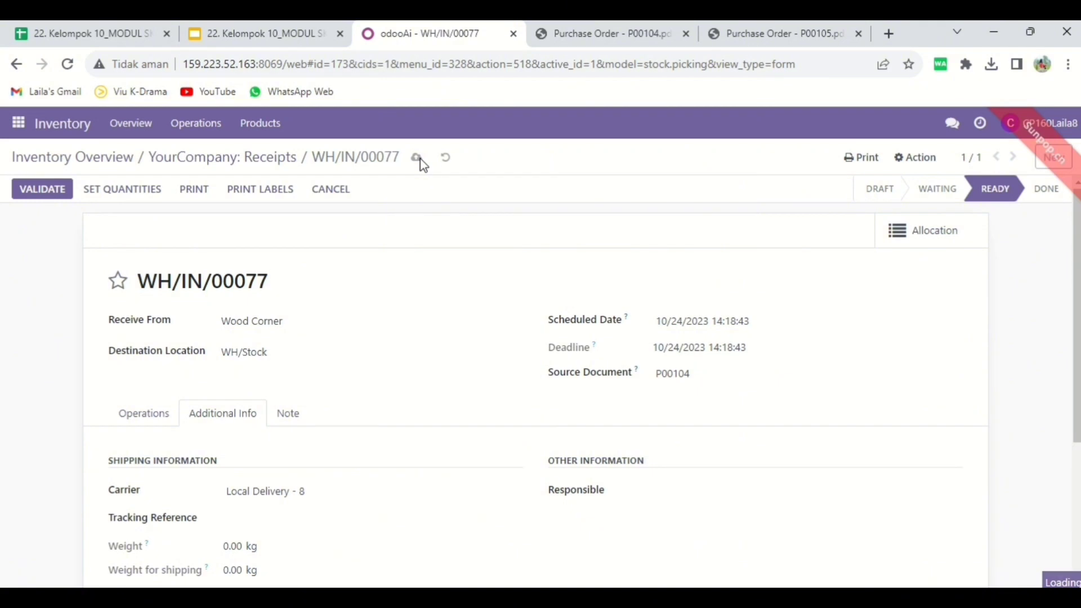
pyautogui.click(858, 160)
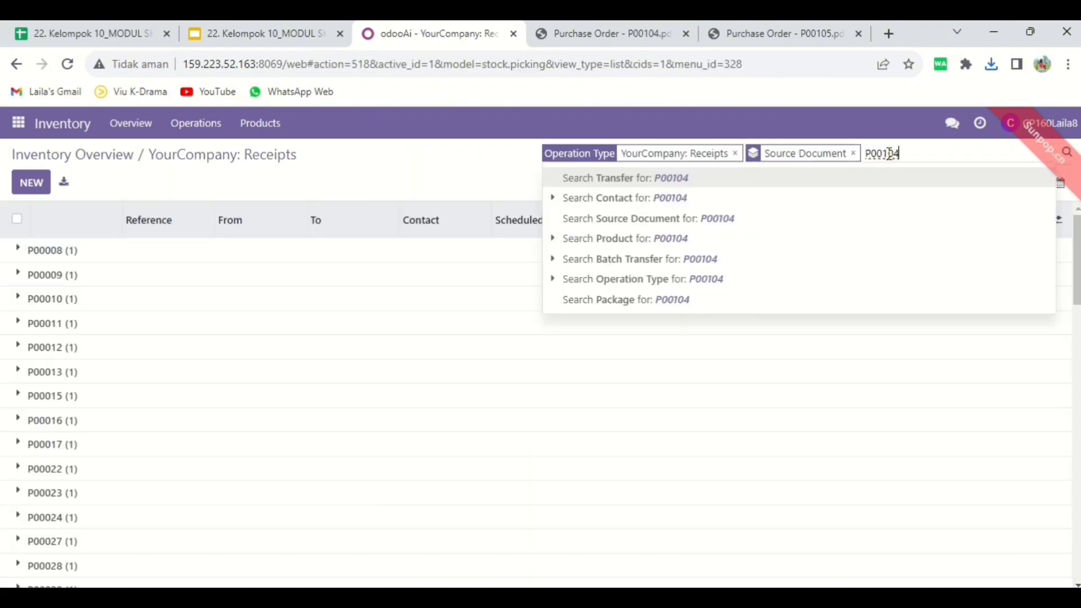
# - Filter the receipts by the Ready Mat purchase order's number and open the matching receipt
pyautogui.click(890, 153)
pyautogui.write('P00104')
pyautogui.press('BackSpace')
pyautogui.write('5')
pyautogui.press('Return')
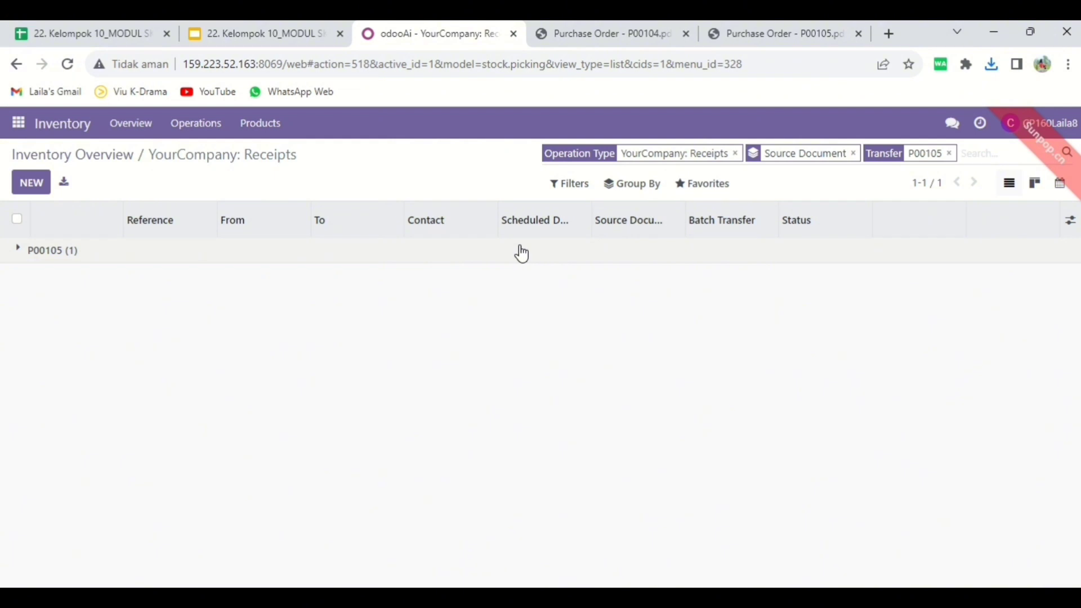
pyautogui.click(17, 249)
pyautogui.click(94, 282)
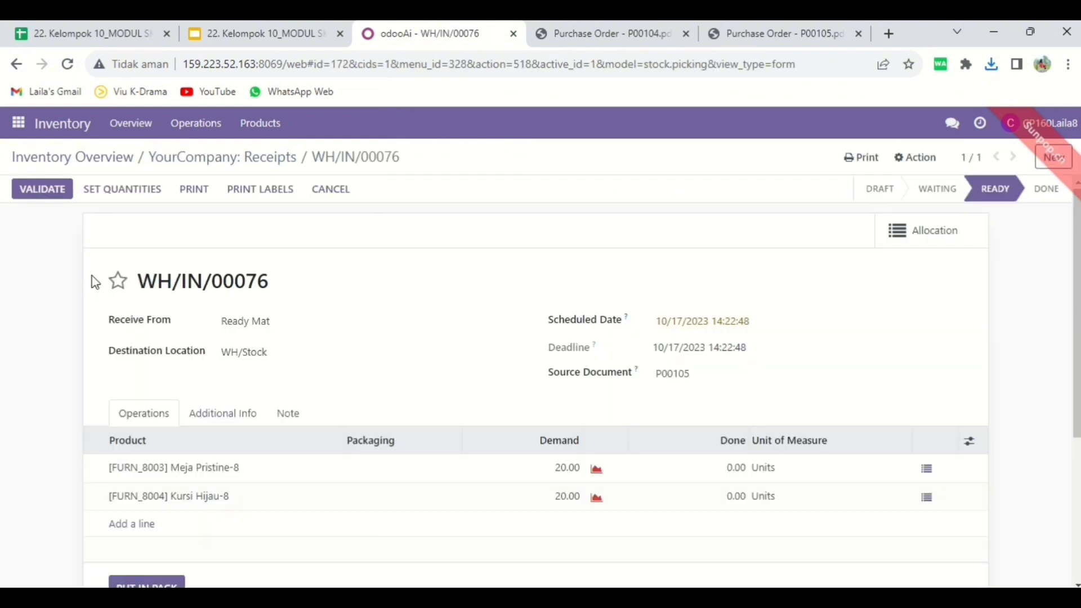
# - Set the done quantities of Meja Pristine-8 and Kursi Hijau-8 to 20 on the Ready Mat receipt
pyautogui.click(727, 476)
pyautogui.write('20')
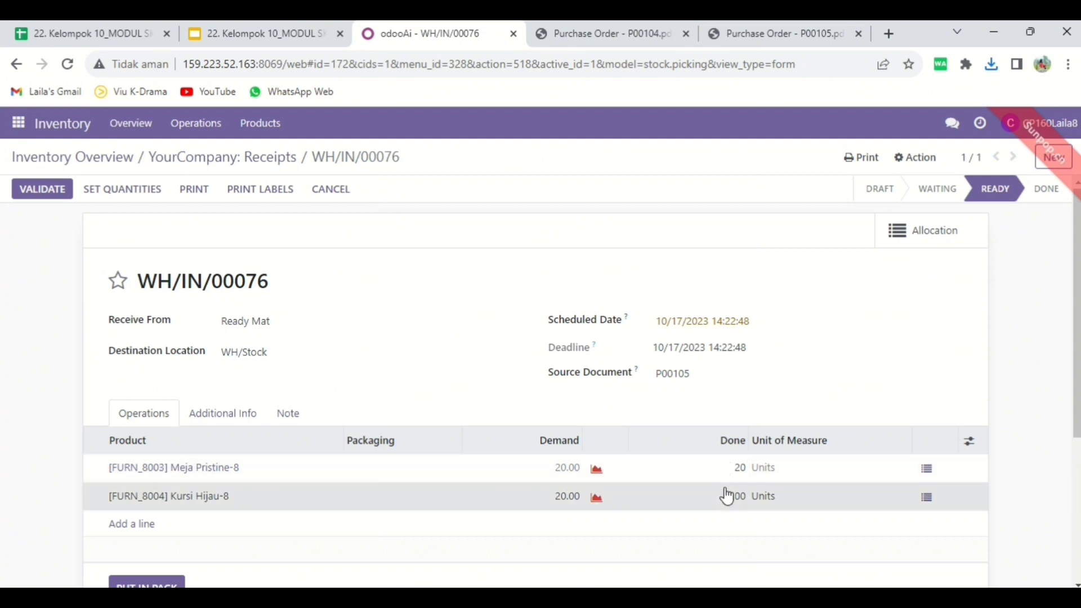
pyautogui.click(726, 495)
pyautogui.write('20')
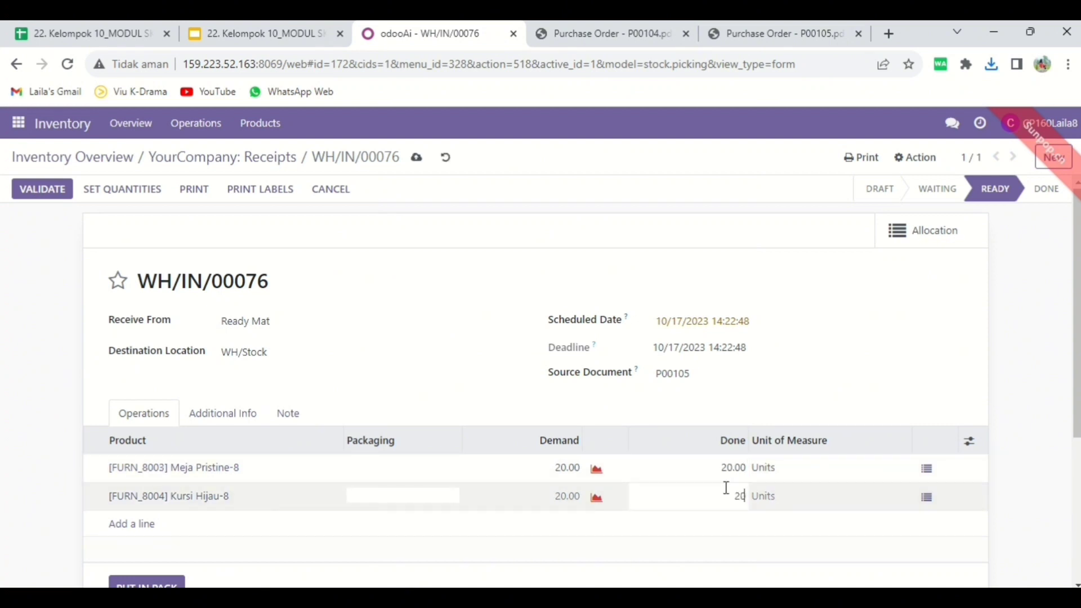
# - Set the Ready Mat receipt's carrier to Local Delivery - 8 and save the receipt
pyautogui.click(491, 248)
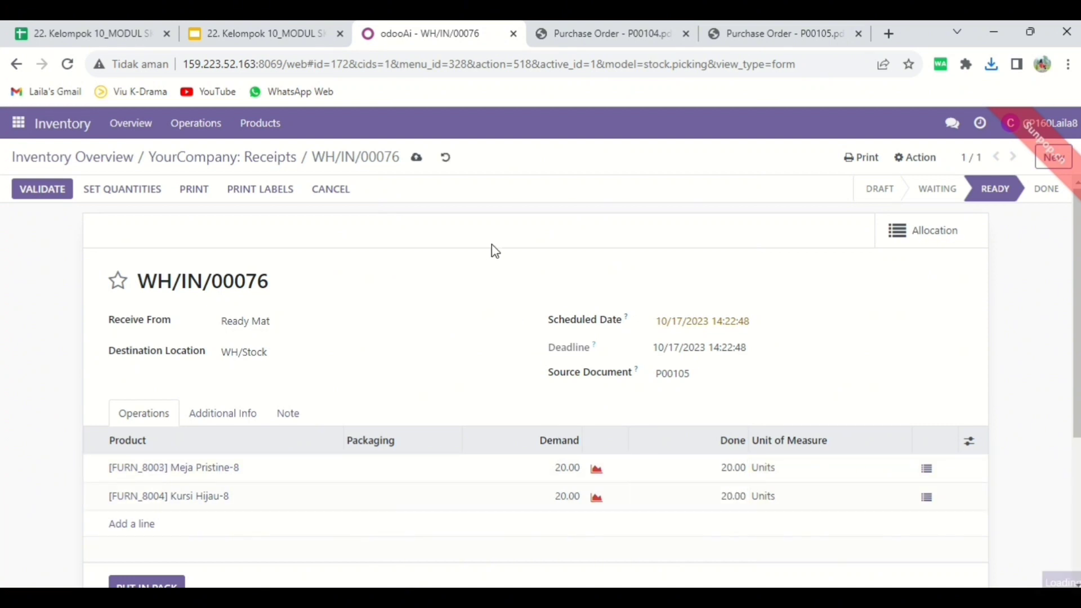
pyautogui.click(202, 427)
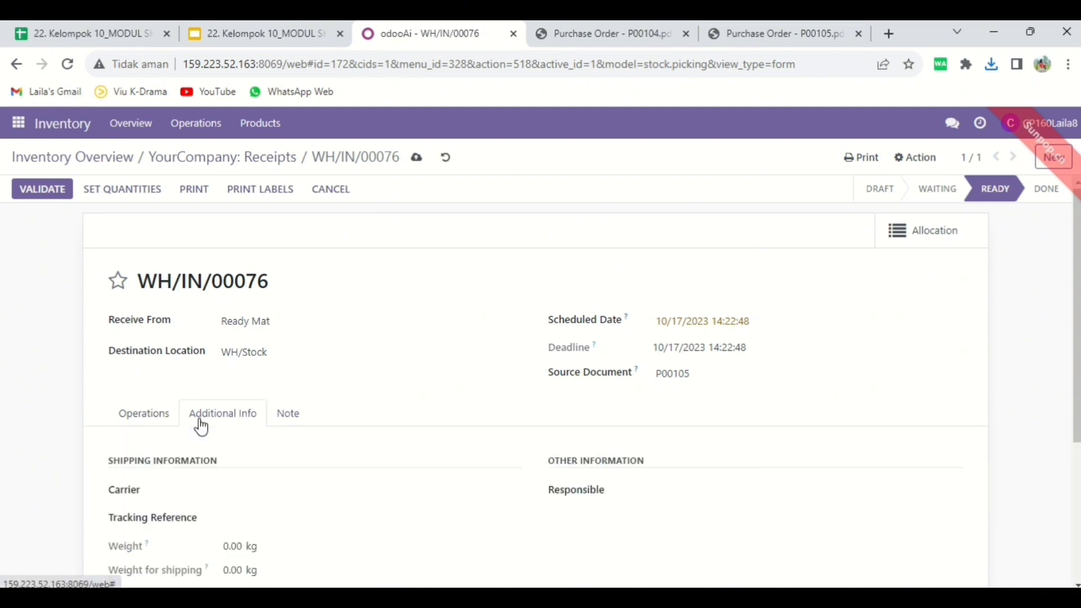
pyautogui.click(307, 493)
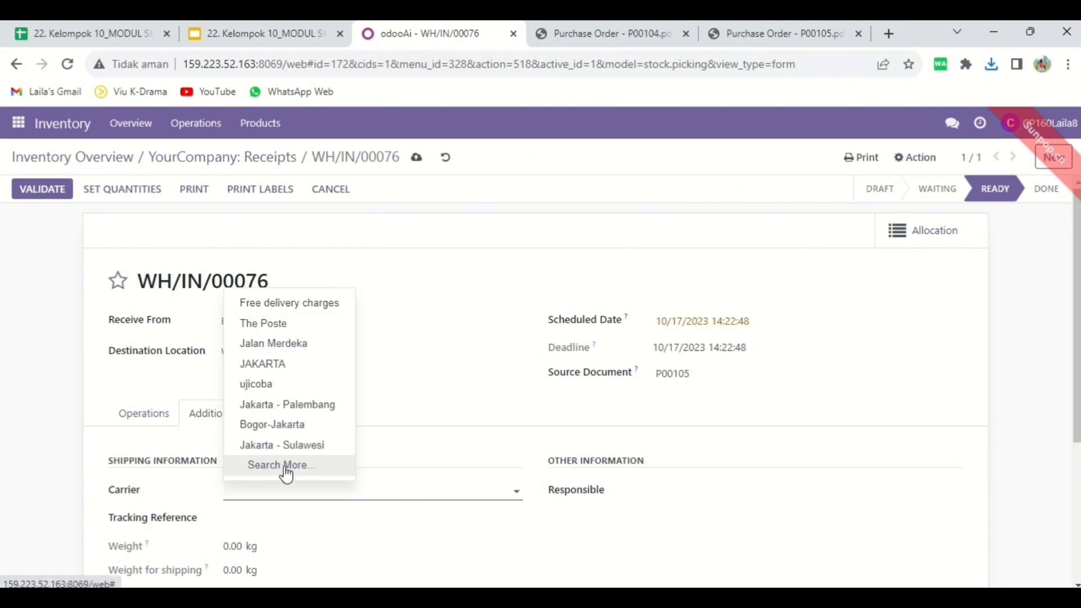
pyautogui.write('lo')
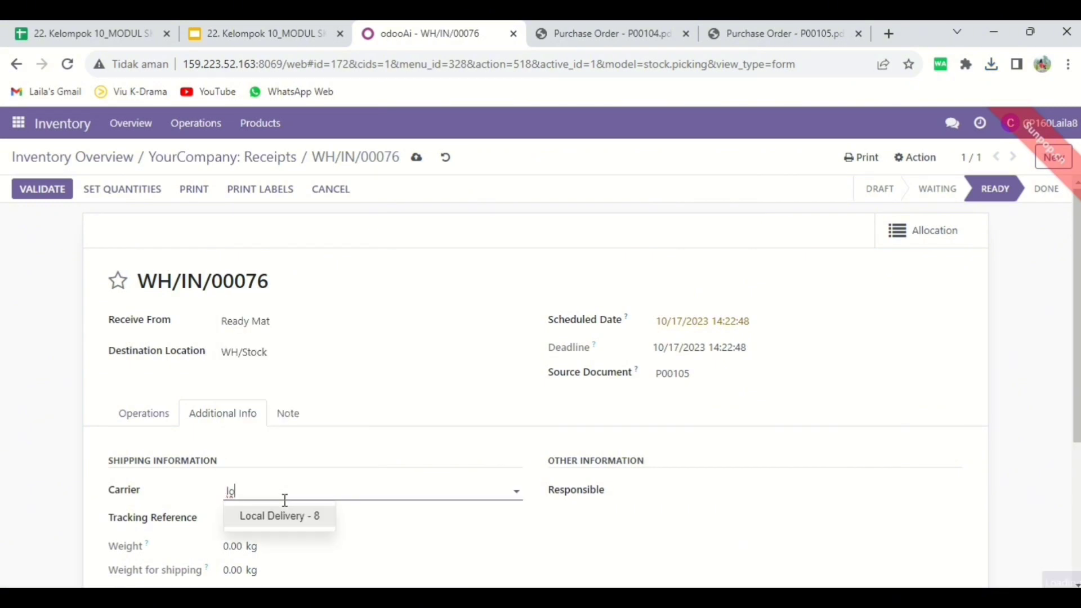
pyautogui.click(298, 514)
pyautogui.click(383, 313)
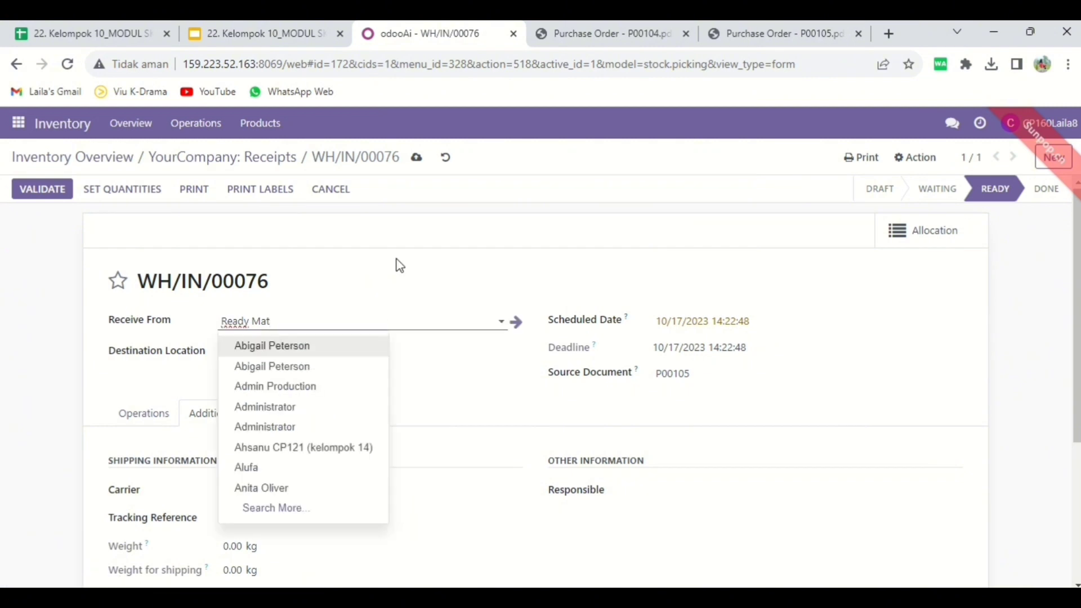
pyautogui.click(399, 263)
pyautogui.click(417, 160)
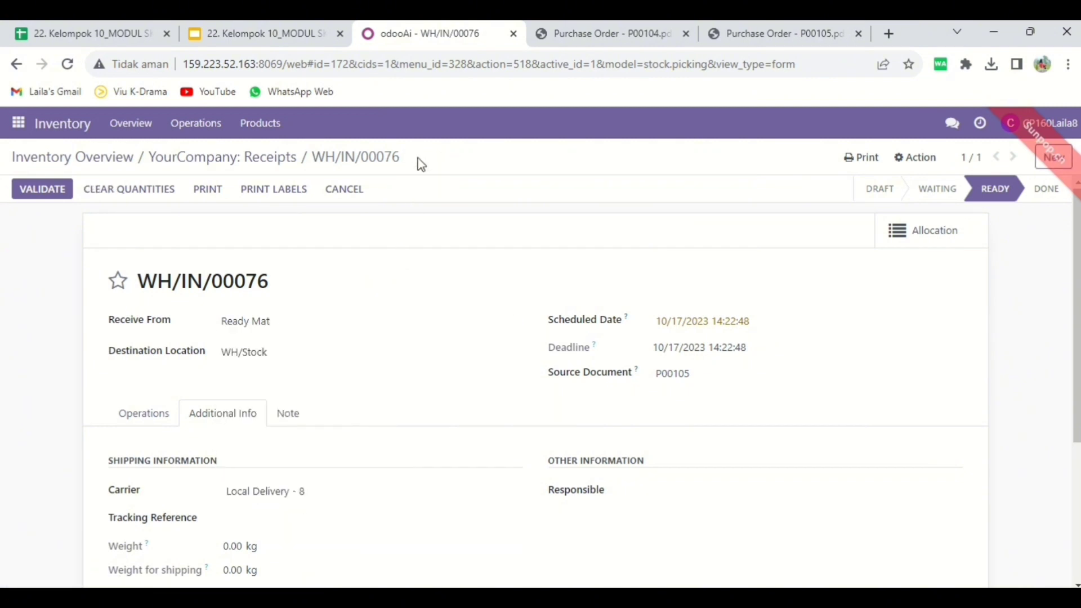
# - Go to Discuss and start a direct message conversation with the group 8 supervisor's CP137 account
pyautogui.click(22, 128)
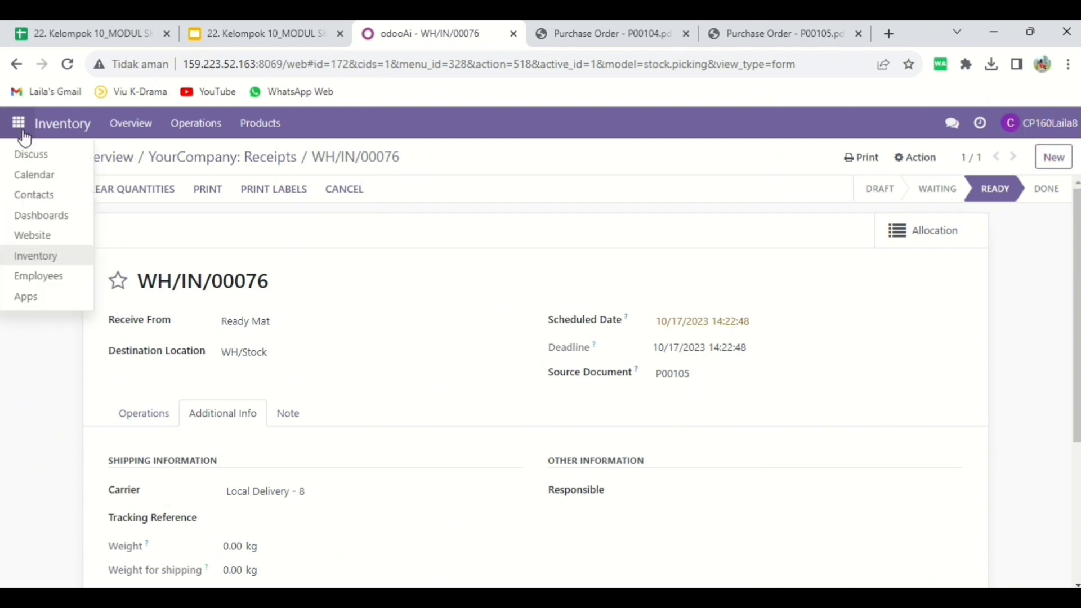
pyautogui.click(32, 155)
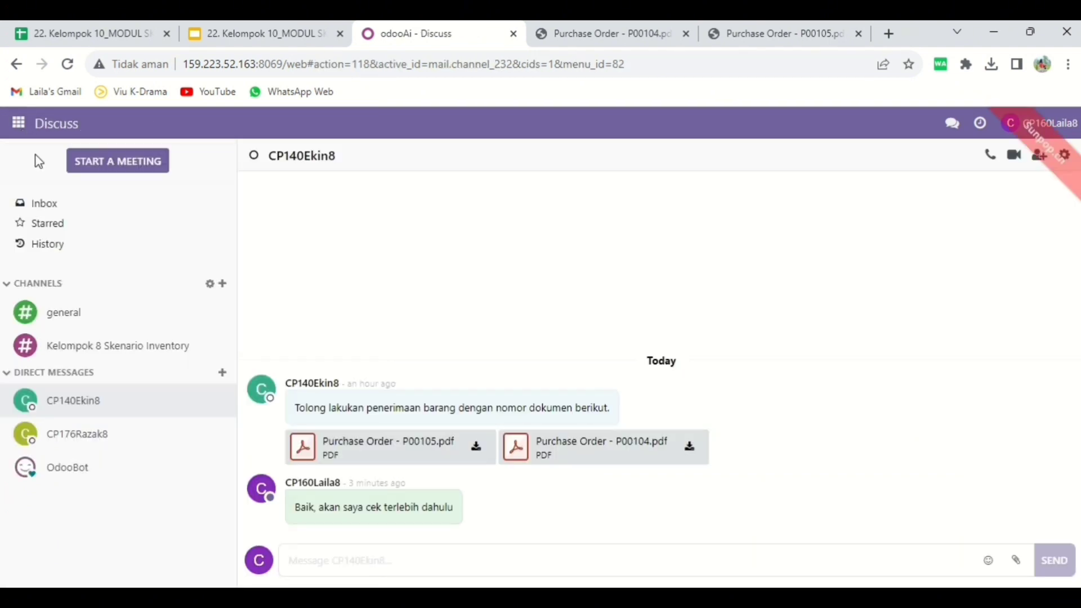
pyautogui.click(222, 372)
pyautogui.write('CP')
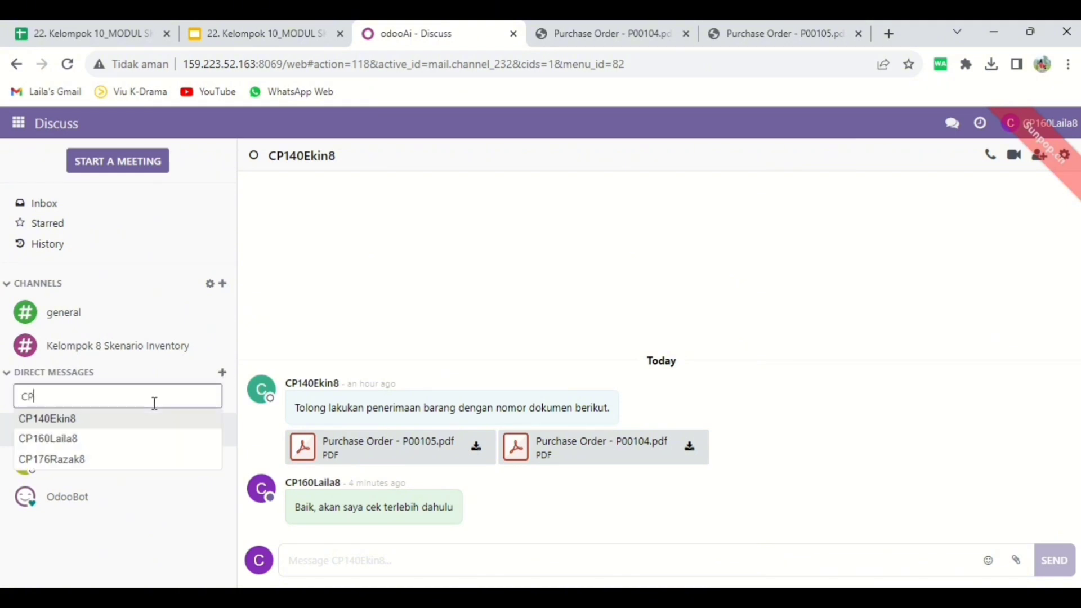
pyautogui.write('137')
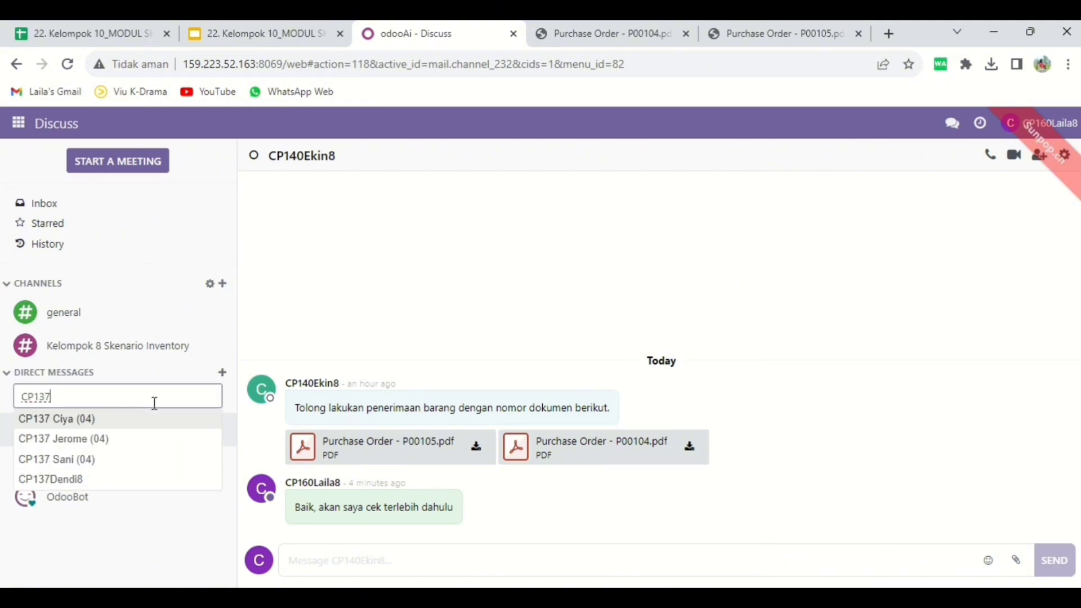
pyautogui.click(51, 479)
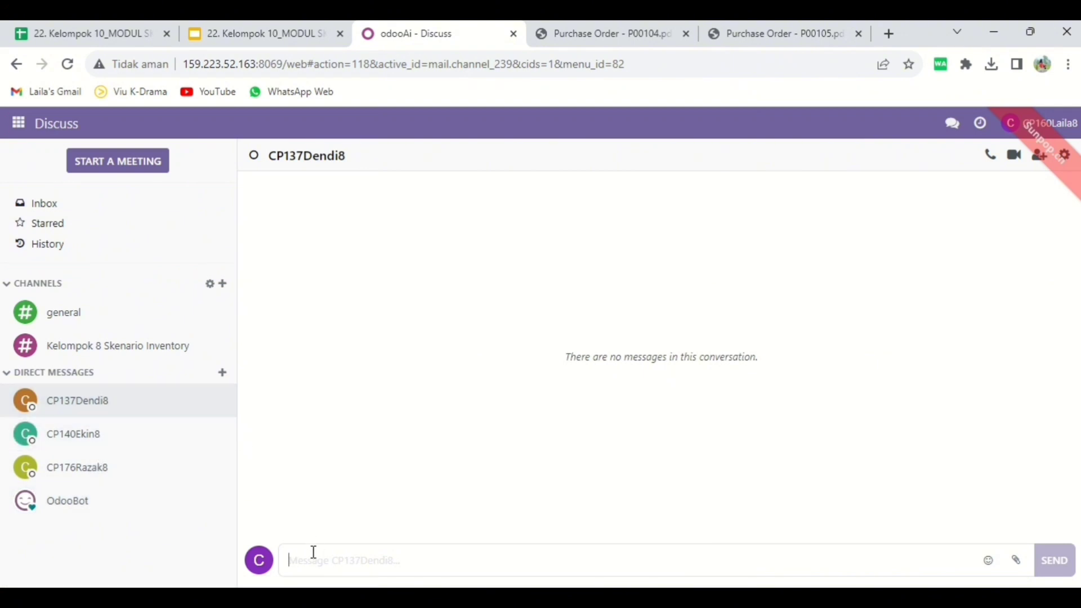
# - Send the supervisor the message "Tolong Validasi dokumen berikut"
pyautogui.write('Tolong Va')
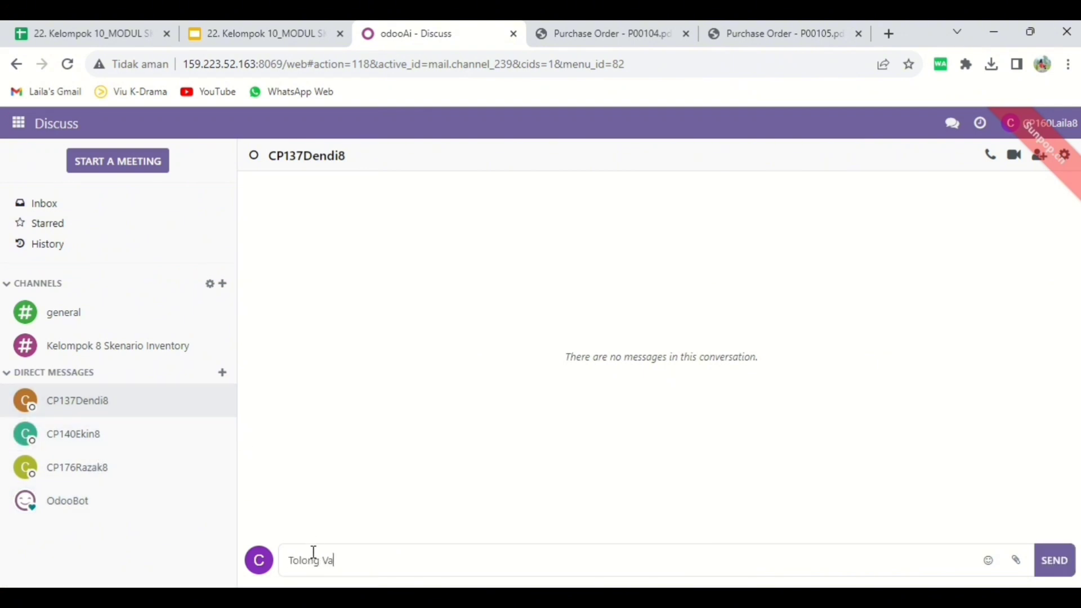
pyautogui.write('lidasi dokumen')
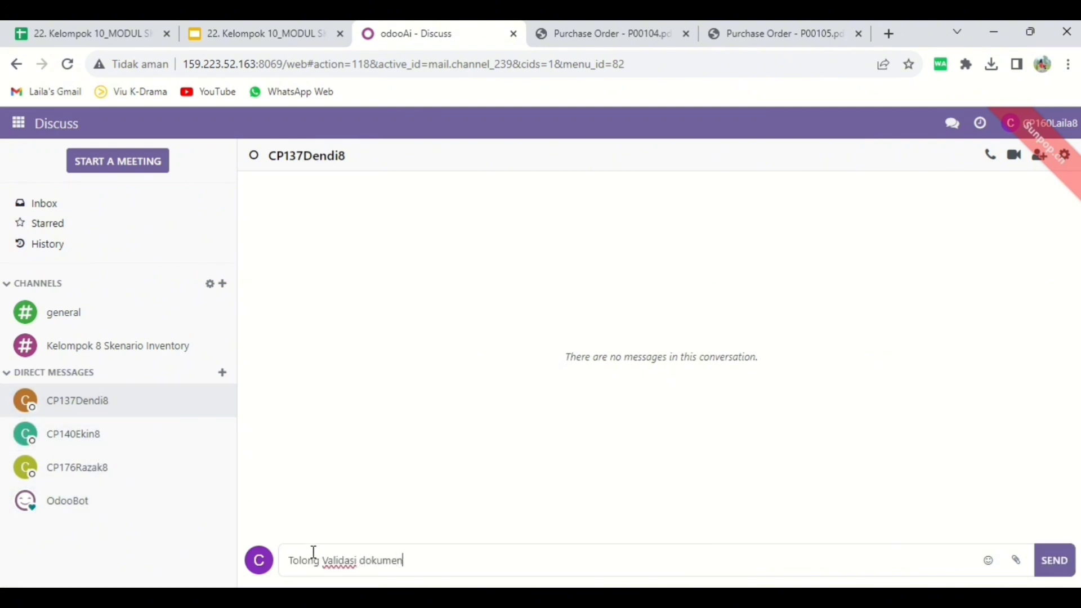
pyautogui.write(' berikut')
pyautogui.press('Return')
# - Attach the latest downloaded Wood Corner and Ready Mat purchase order PDFs, the copies marked (2), and send them to the supervisor
pyautogui.click(1020, 557)
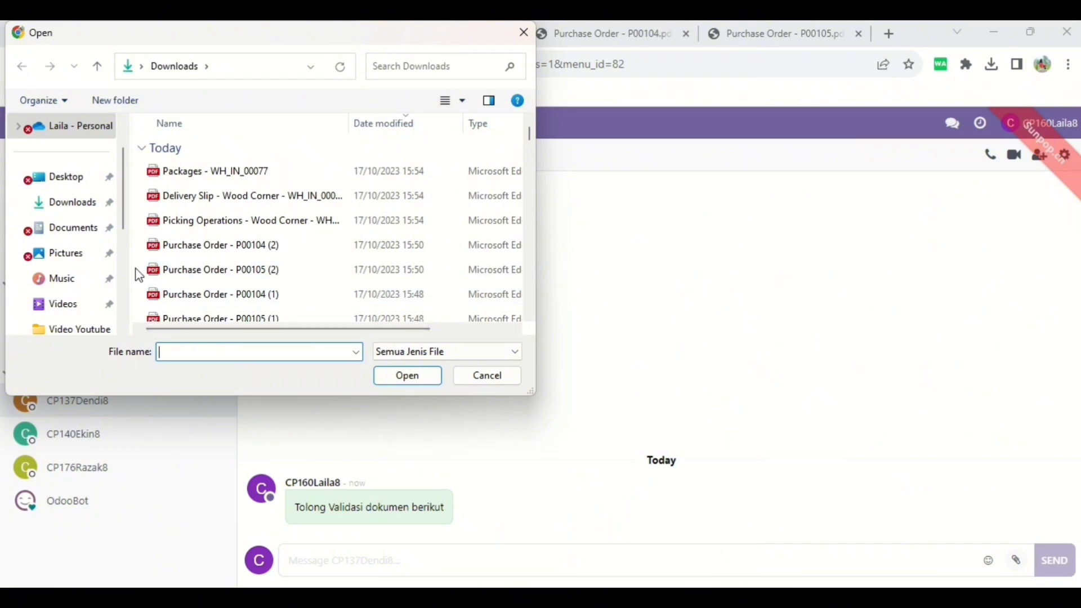
pyautogui.click(186, 269)
pyautogui.keyDown('ctrl'); pyautogui.click(191, 245); pyautogui.keyUp('ctrl')
pyautogui.click(388, 375)
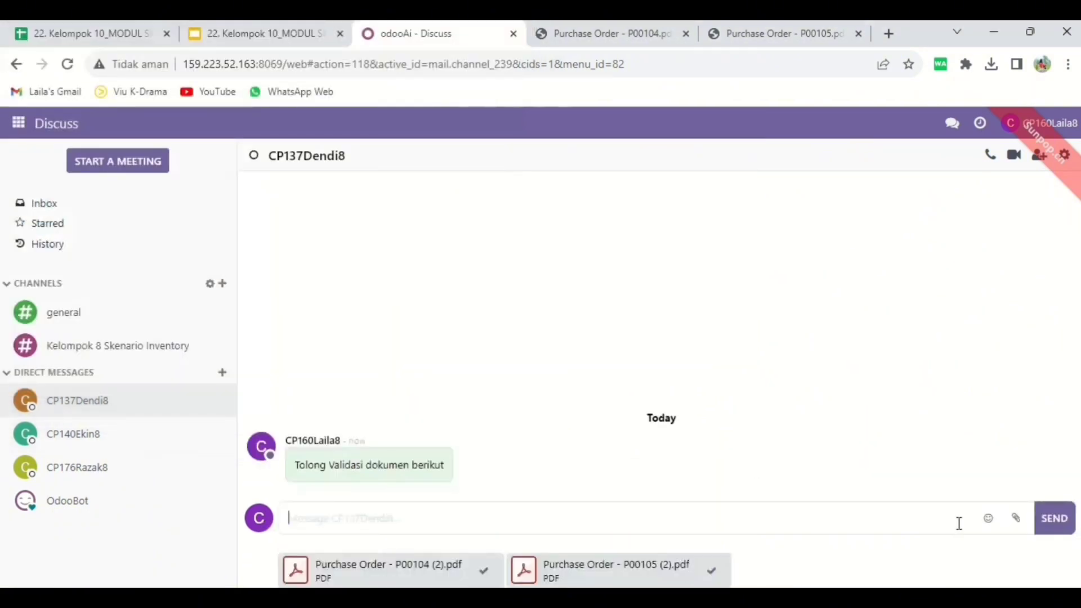
pyautogui.click(1055, 518)
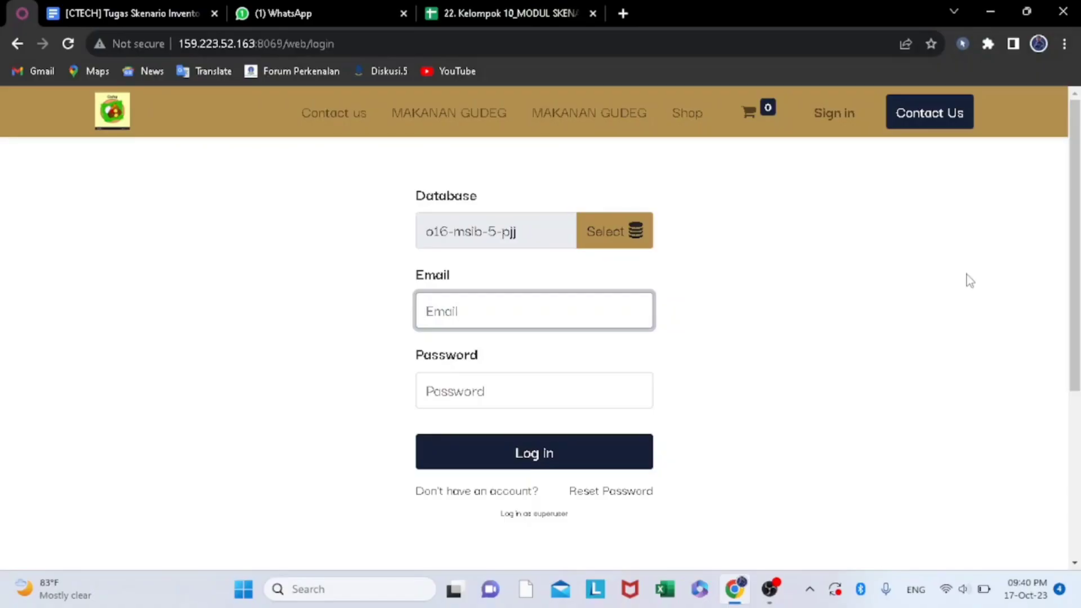
# - Copy the supervisor's login e-mail from the Impor Data sheet of the Kelompok 10 spreadsheet
pyautogui.press('capslock')
pyautogui.click(499, 12)
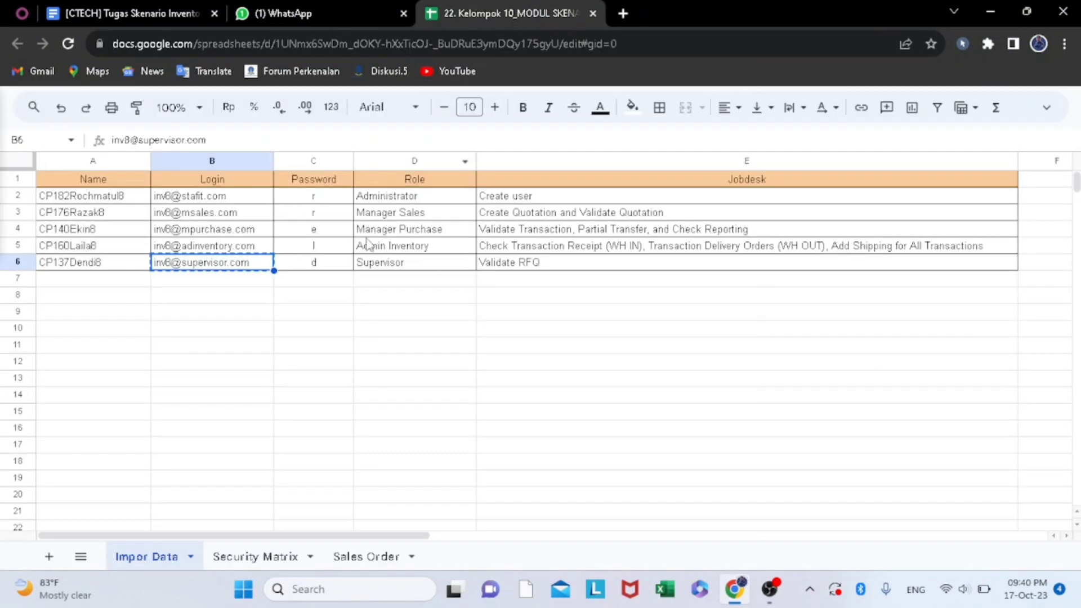
pyautogui.rightClick(204, 266)
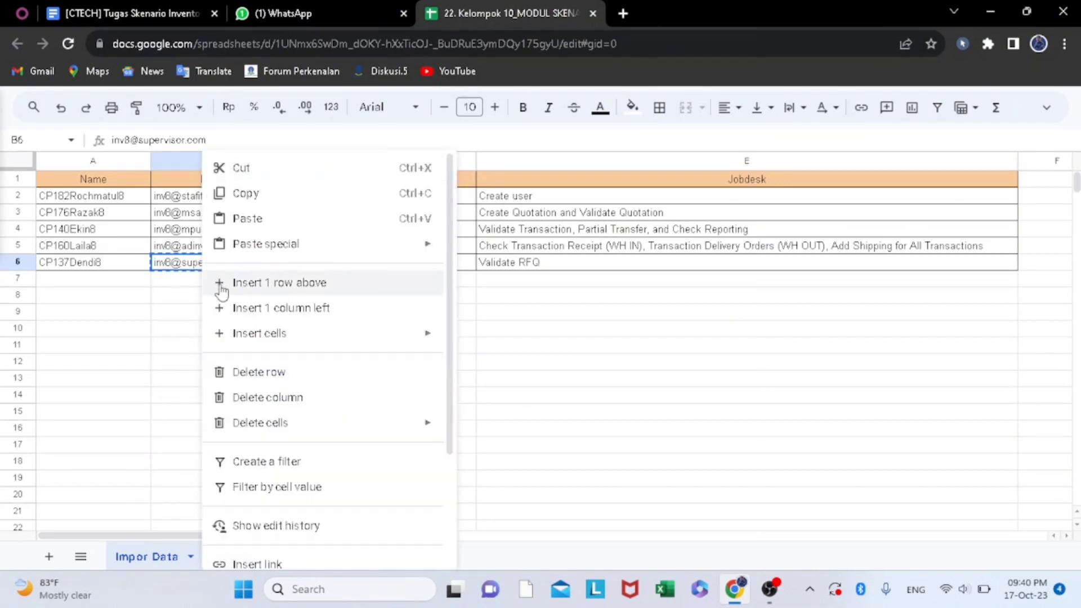
pyautogui.click(251, 197)
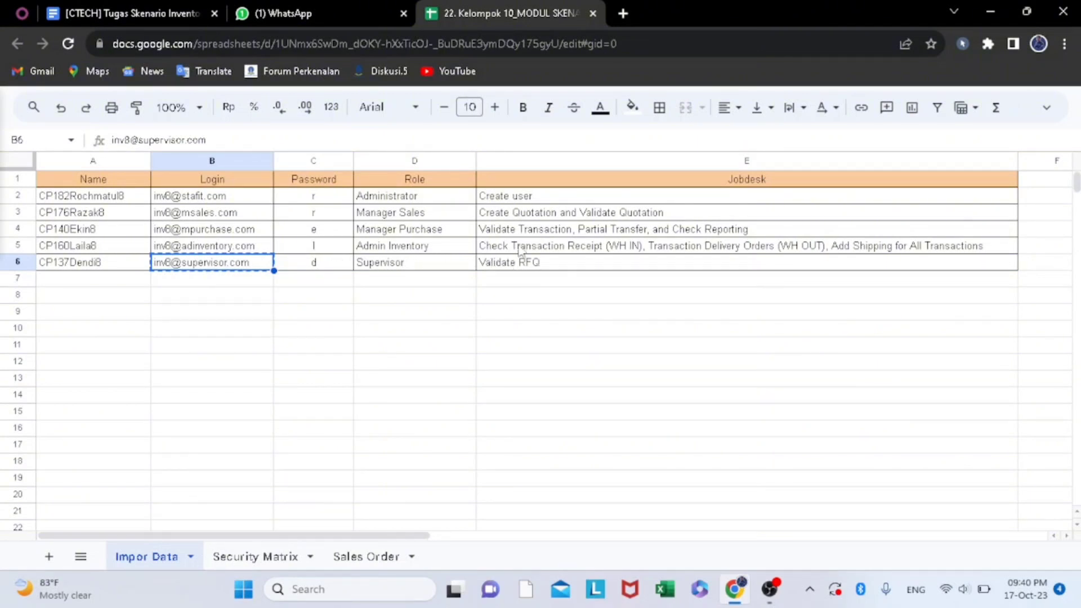
# - Log in to Odoo as the supervisor with the copied login e-mail and the account password
pyautogui.click(23, 12)
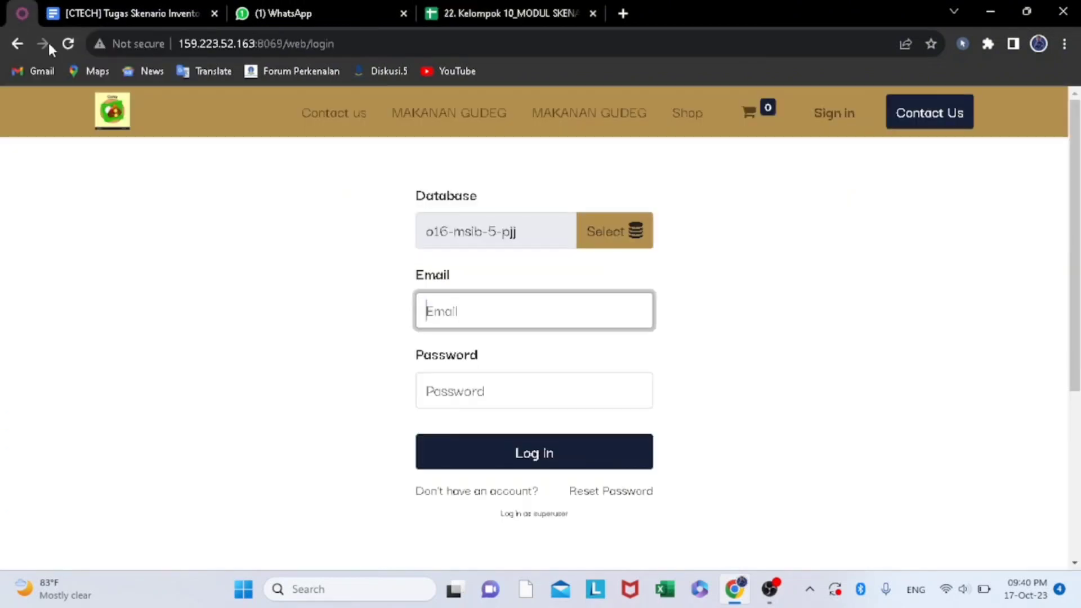
pyautogui.rightClick(430, 310)
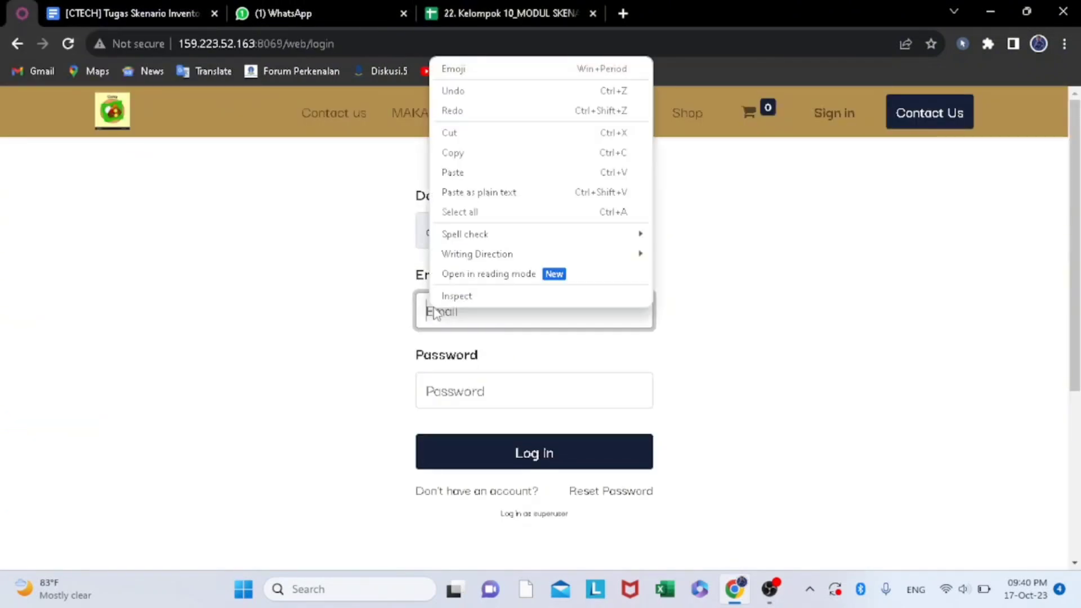
pyautogui.click(460, 170)
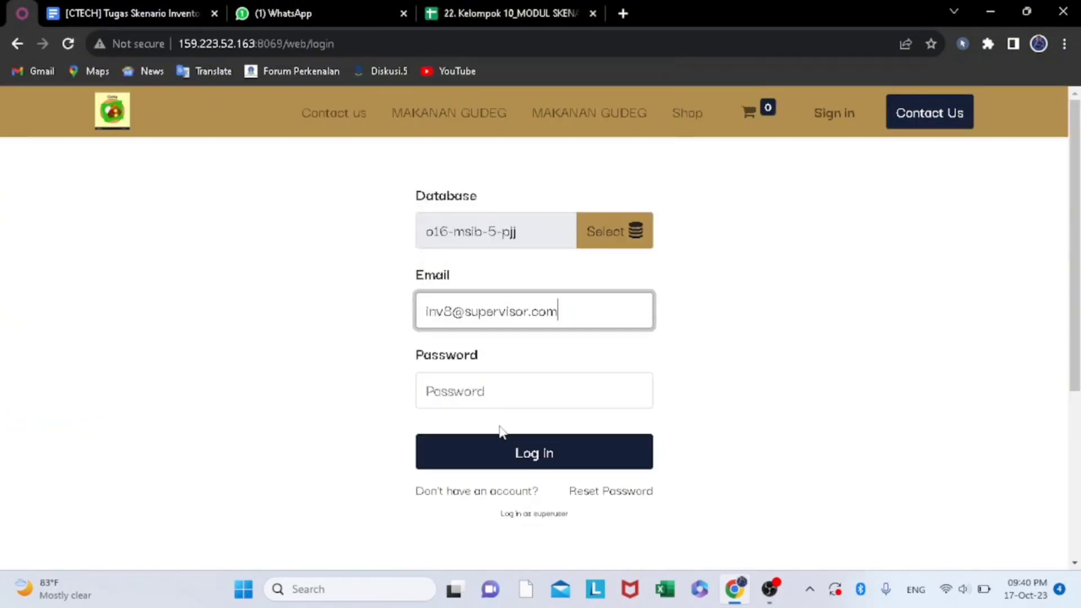
pyautogui.click(492, 393)
pyautogui.write('i')
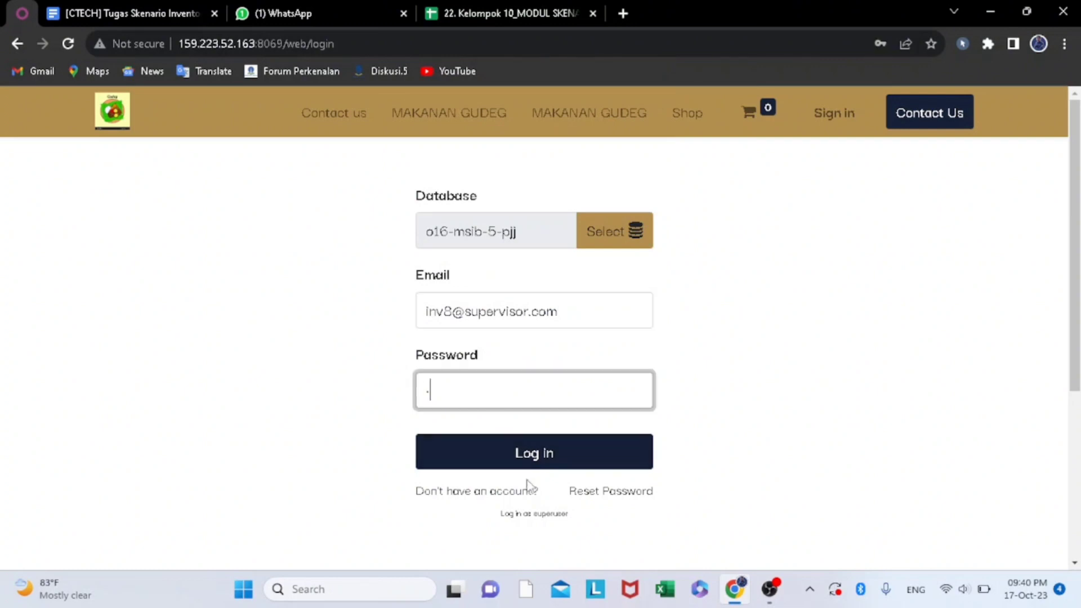
pyautogui.click(525, 467)
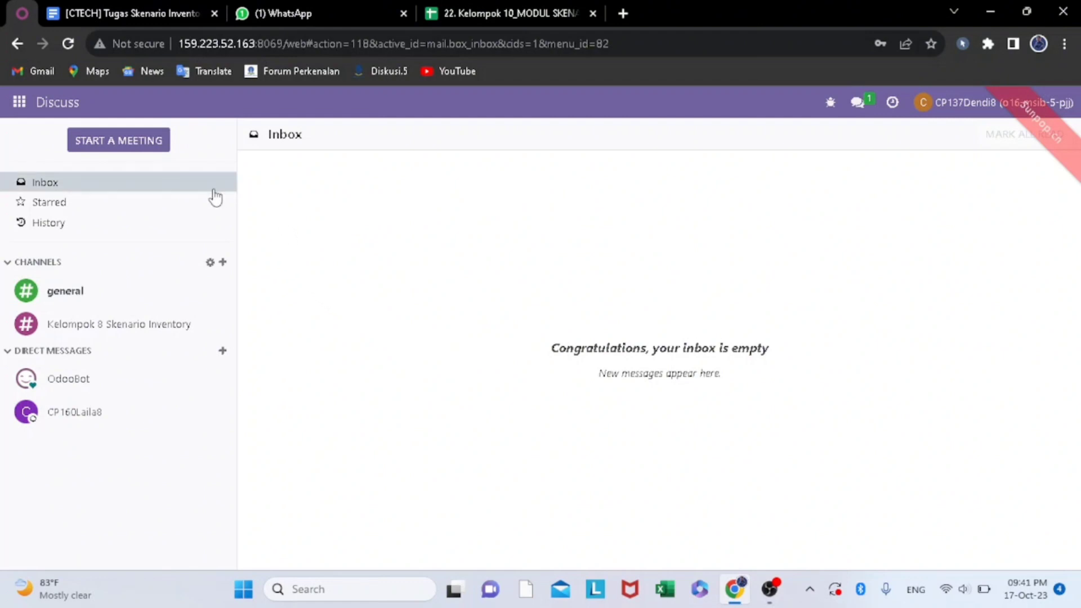
# - Open the inventory admin's direct message and download both attached purchase order PDFs, allowing multiple file downloads
pyautogui.click(98, 419)
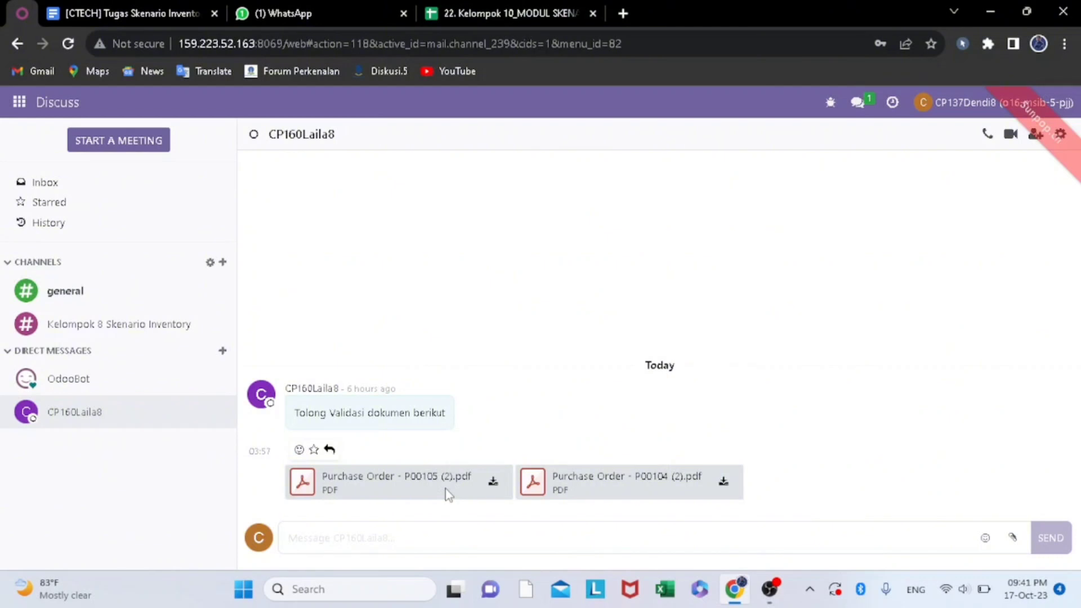
pyautogui.click(495, 485)
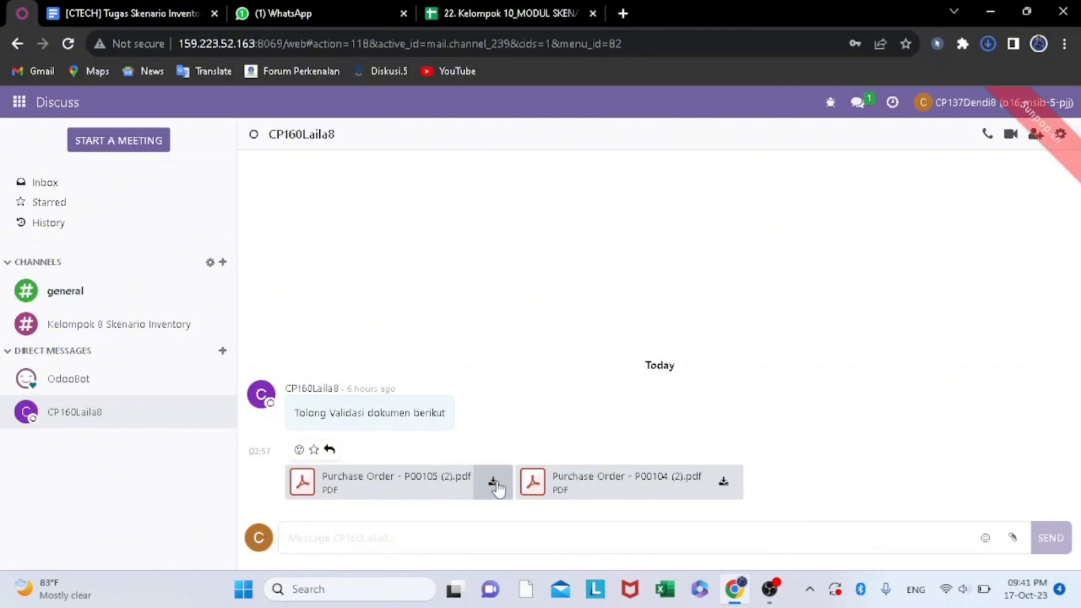
pyautogui.click(495, 483)
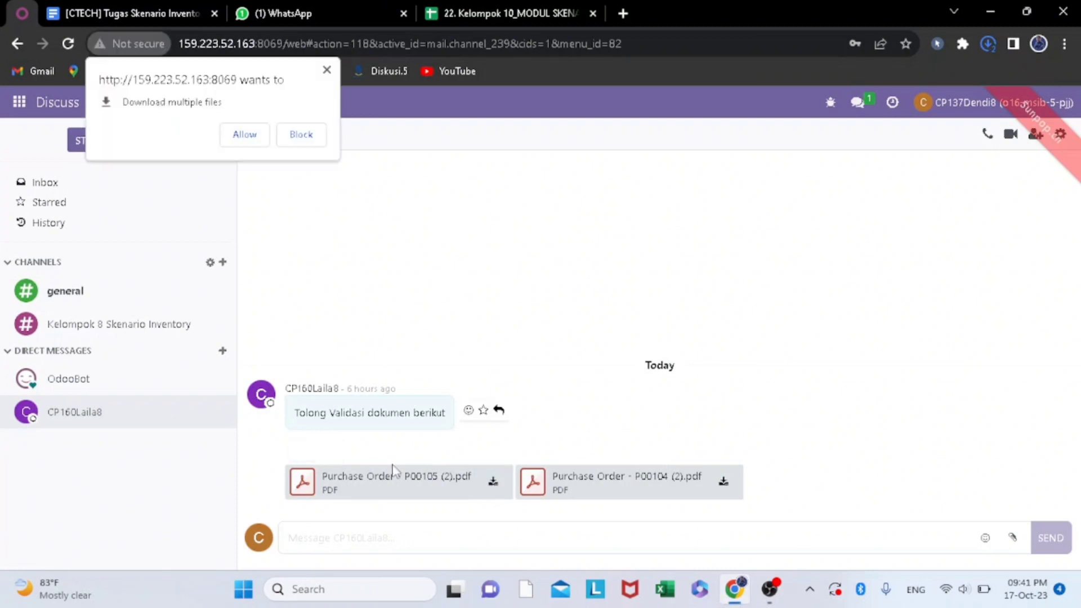
pyautogui.click(247, 137)
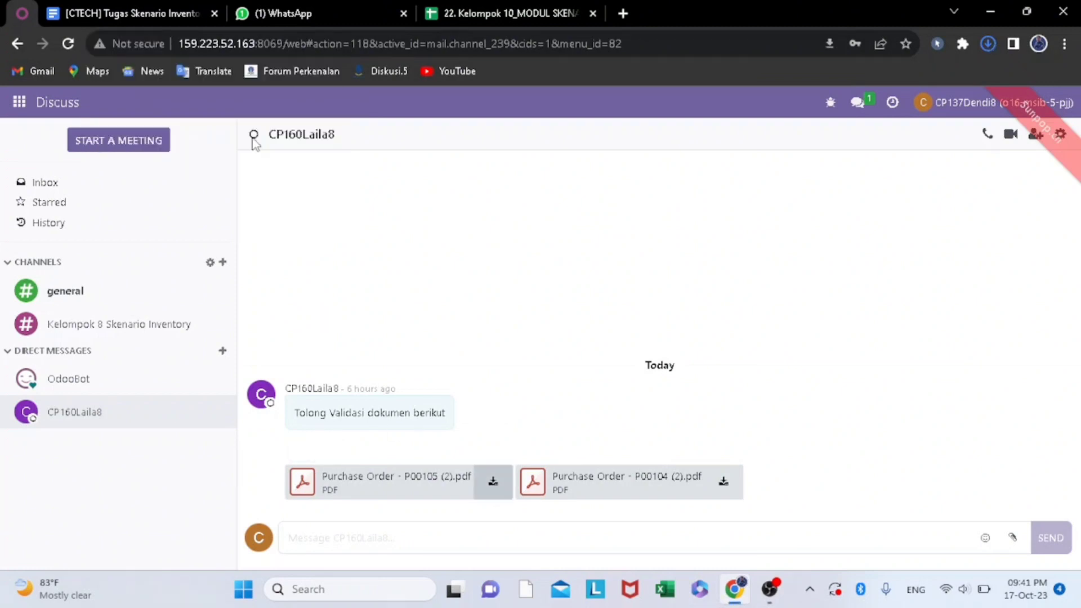
pyautogui.doubleClick(399, 478)
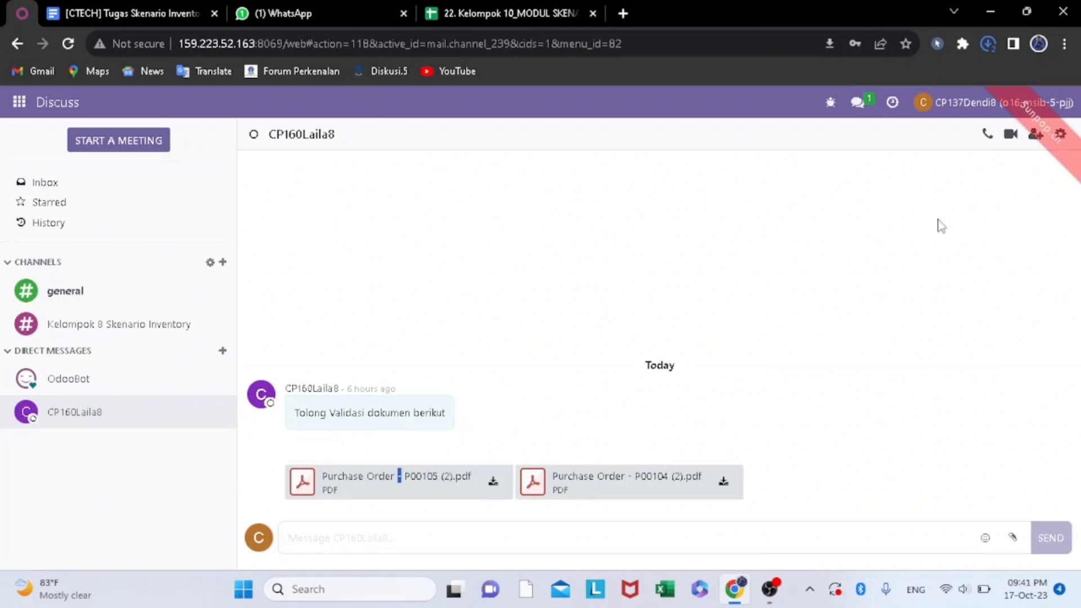
pyautogui.click(988, 44)
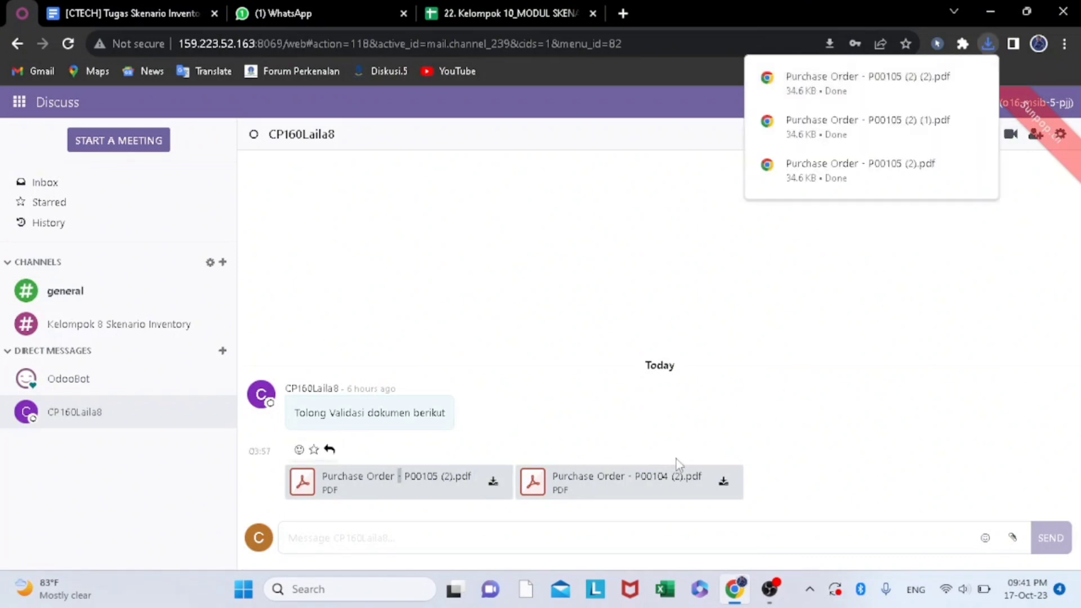
pyautogui.click(675, 491)
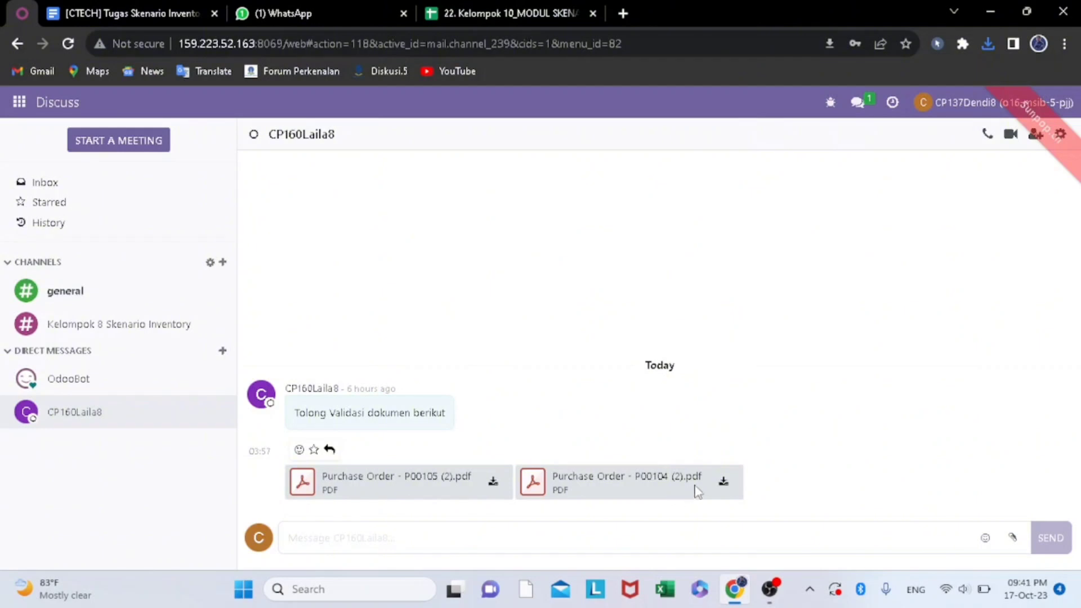
pyautogui.click(723, 483)
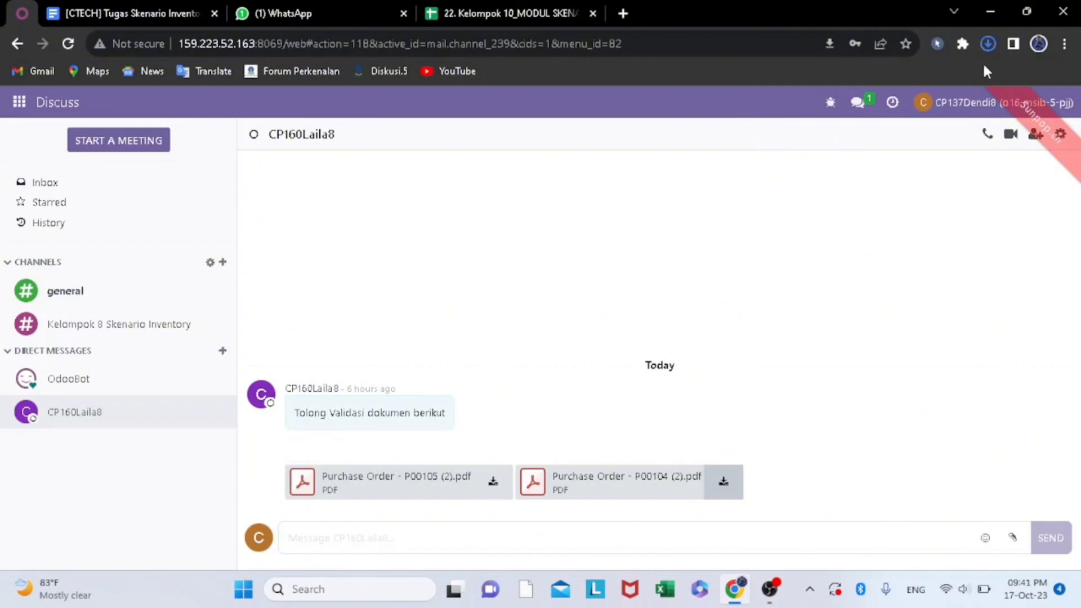
# - Open the downloaded Ready Mat purchase order PDF and review its order number, product lines and totals
pyautogui.click(989, 47)
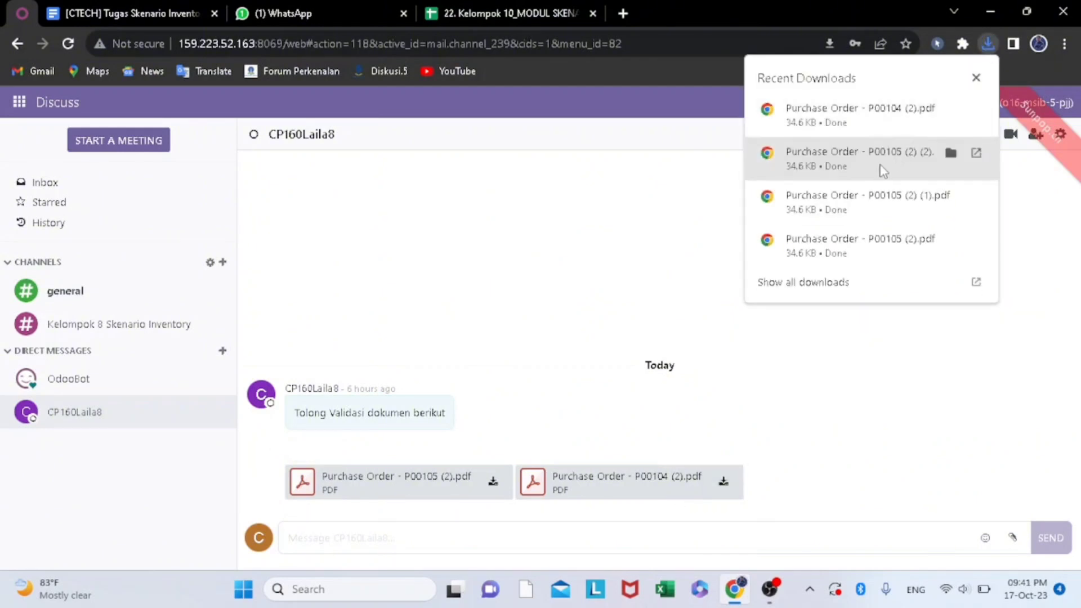
pyautogui.click(852, 164)
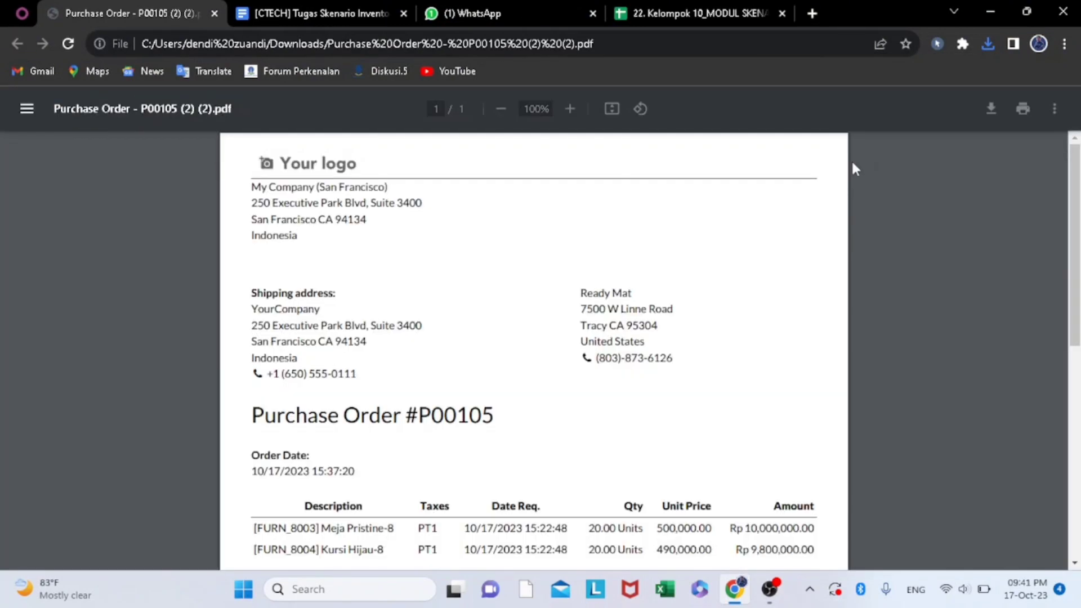
pyautogui.scroll(-3, 486, 293)
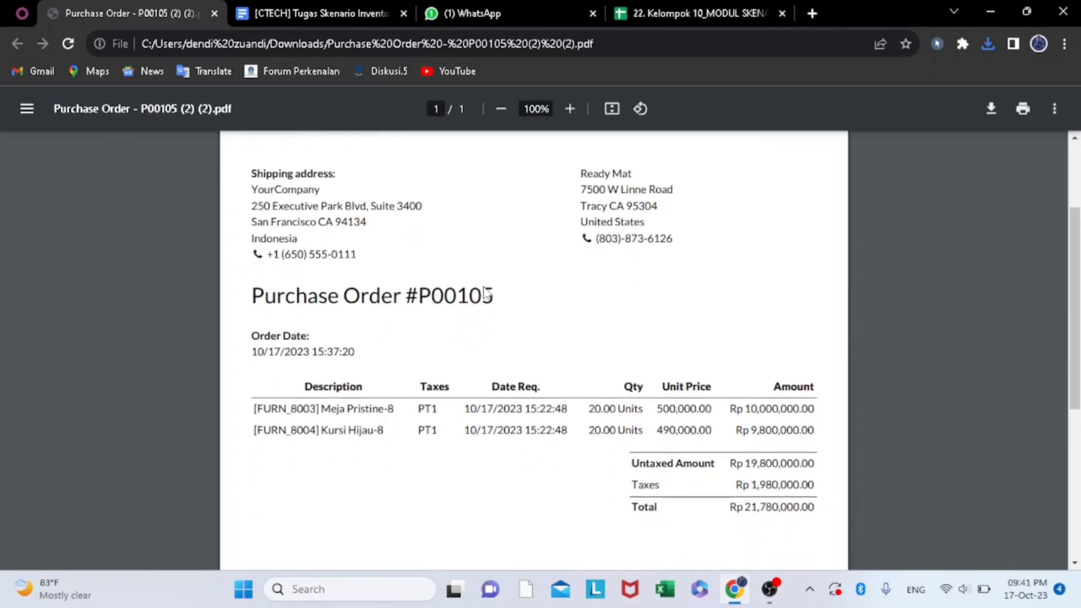
# - Recheck the supplier details, product lines and totals of the Ready Mat purchase order P00105
pyautogui.scroll(1, 486, 292)
pyautogui.scroll(2, 485, 293)
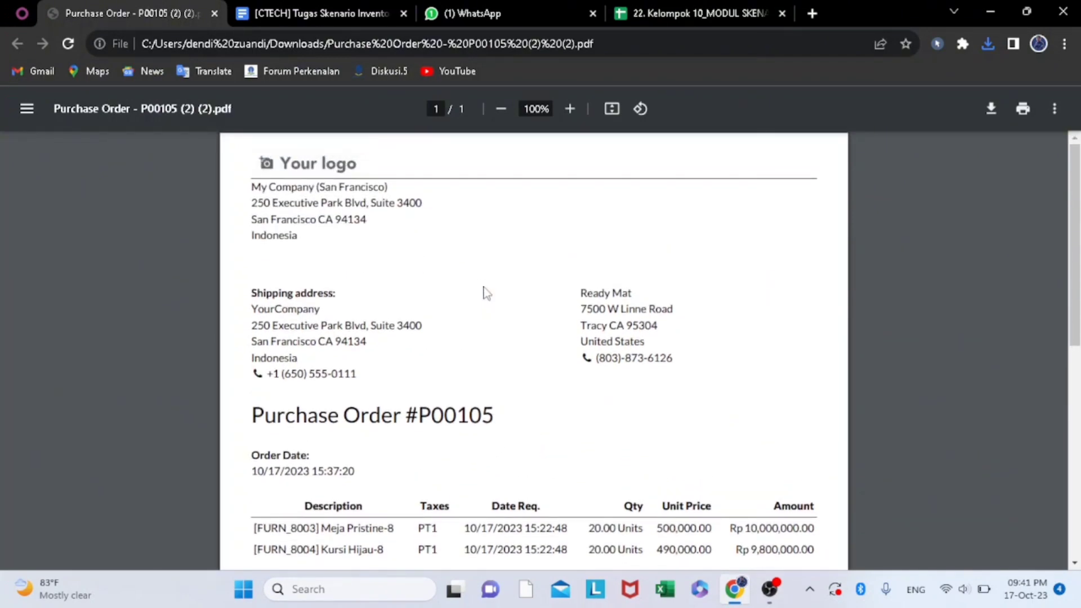
pyautogui.scroll(-2, 486, 293)
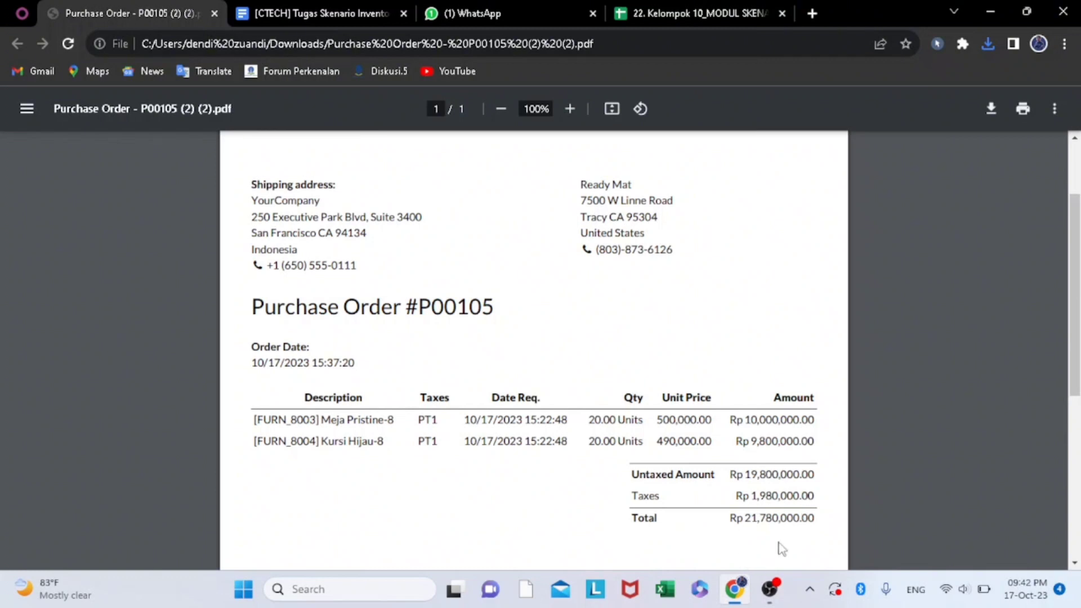
pyautogui.scroll(2, 617, 404)
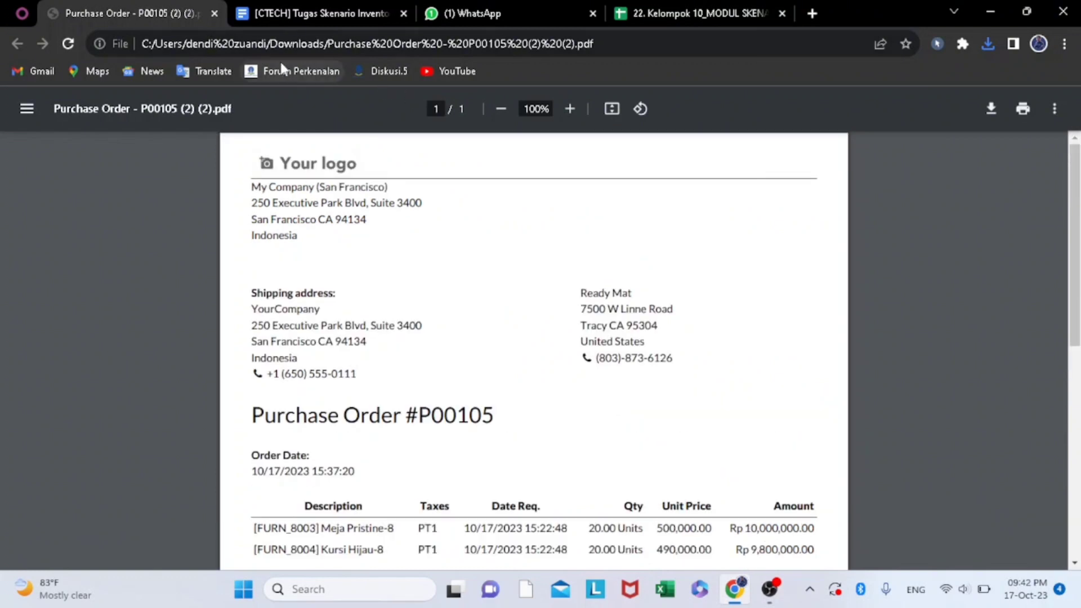
# - Open the downloaded Wood Corner purchase order P00104 PDF and review its order number, product lines and totals
pyautogui.click(989, 45)
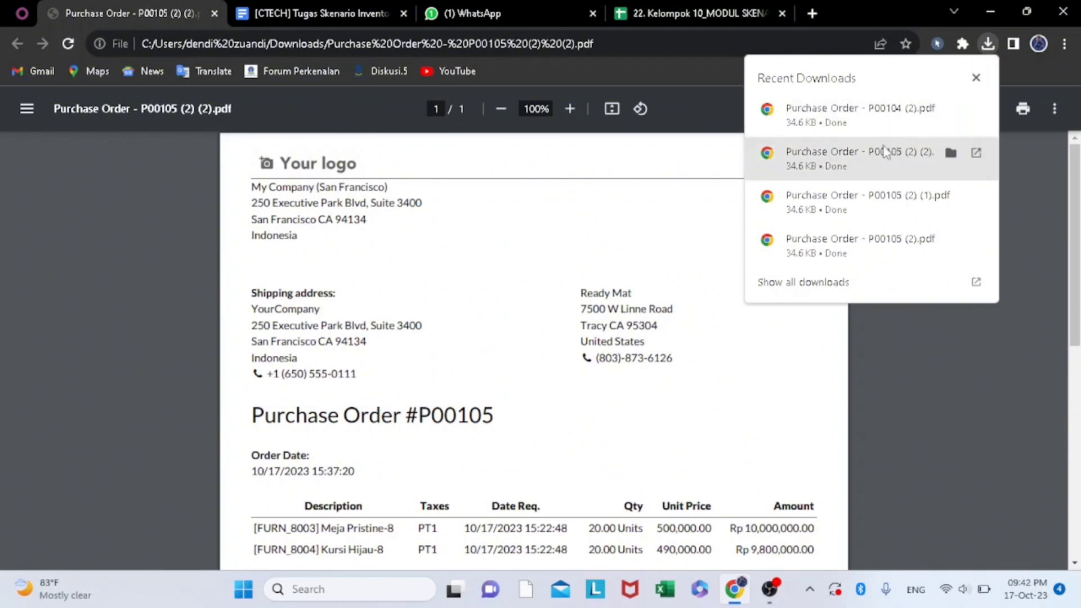
pyautogui.click(857, 107)
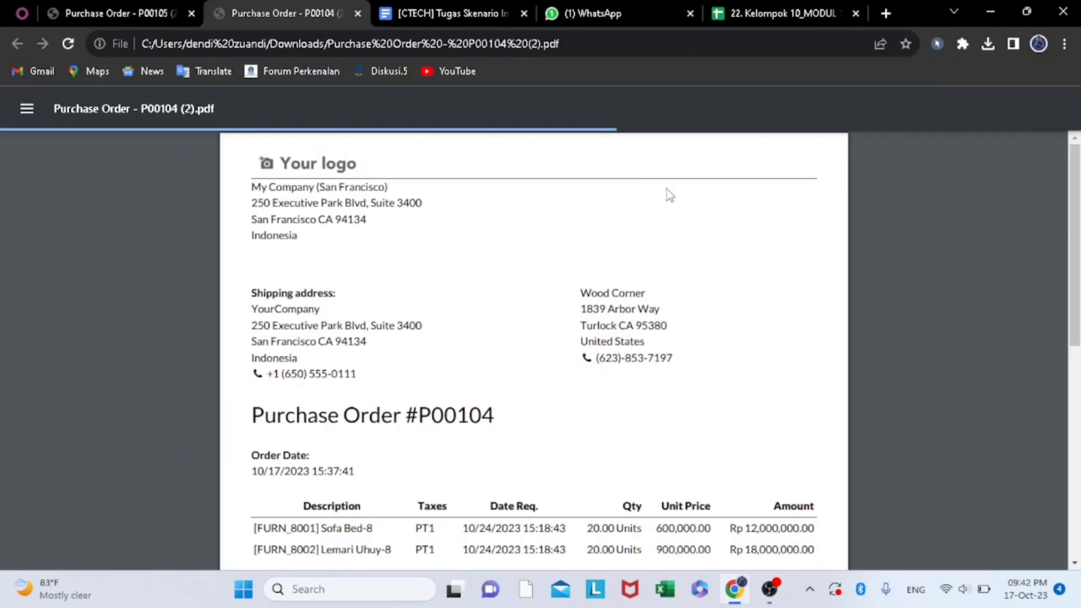
pyautogui.scroll(-3, 474, 335)
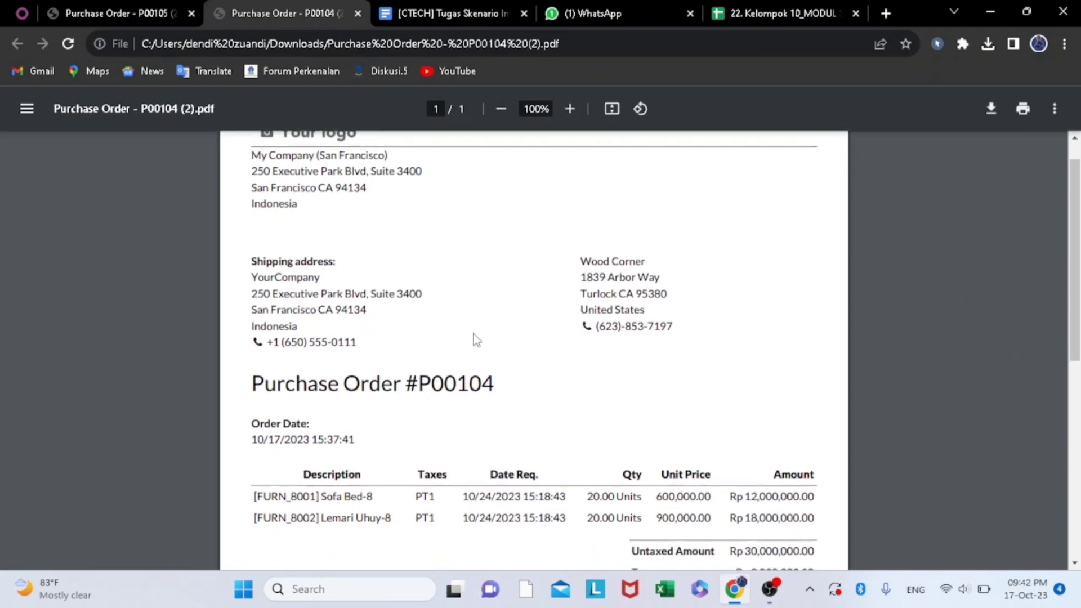
pyautogui.scroll(1, 476, 338)
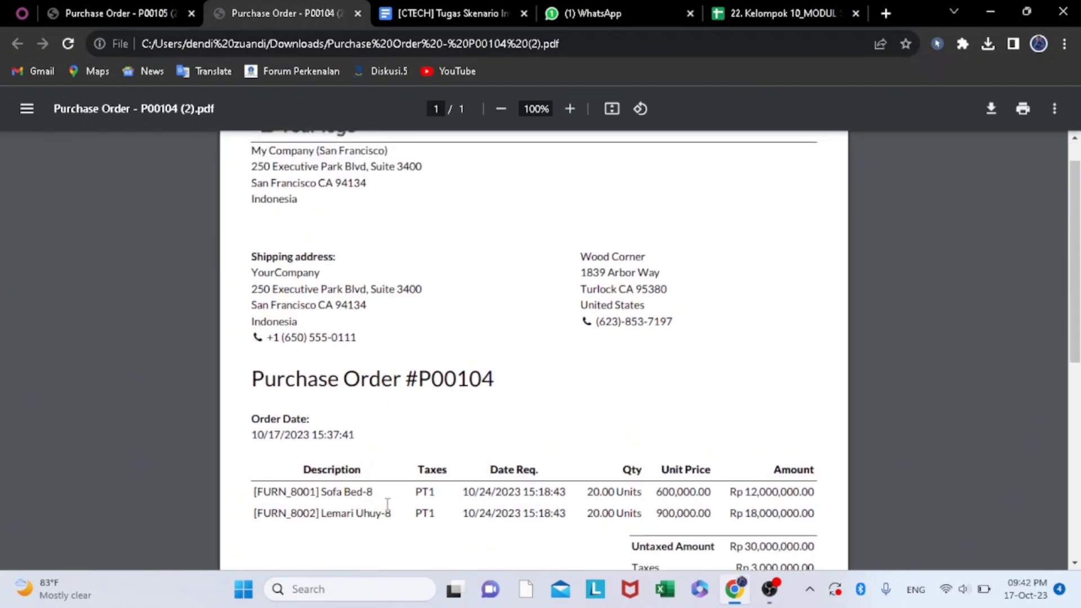
pyautogui.scroll(-3, 620, 497)
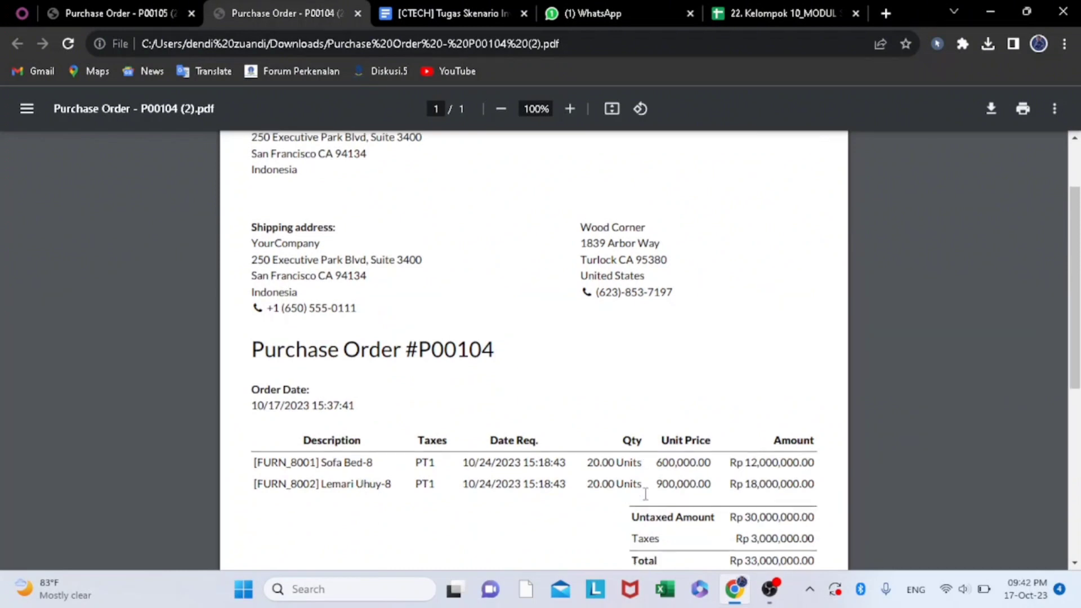
pyautogui.scroll(4, 764, 486)
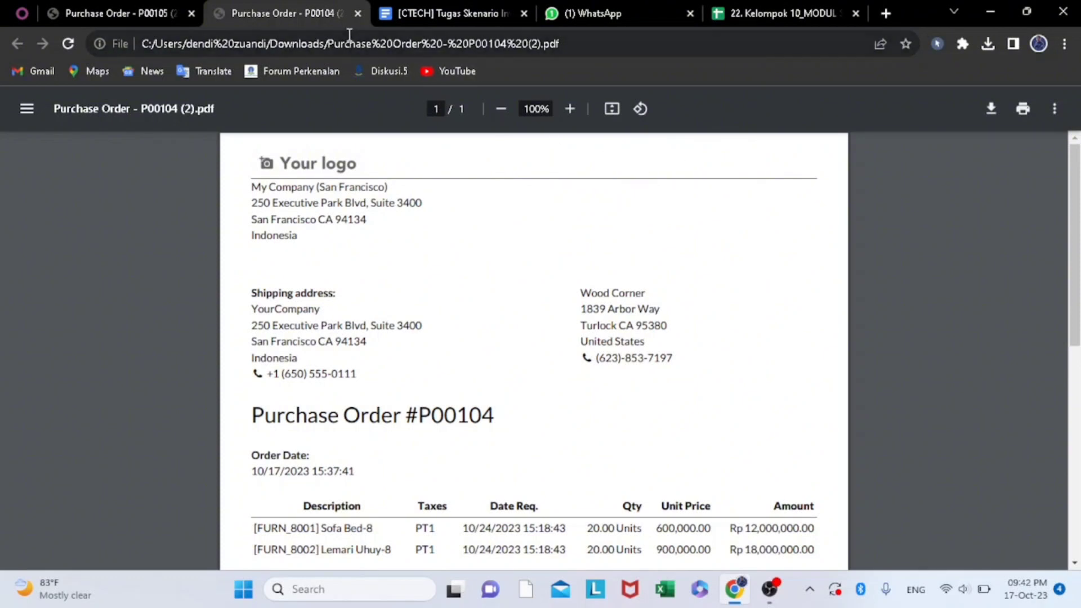
# - Return to Odoo, open the YourCompany receipts to process in Inventory, and remove the Ready and operation type filters
pyautogui.click(22, 13)
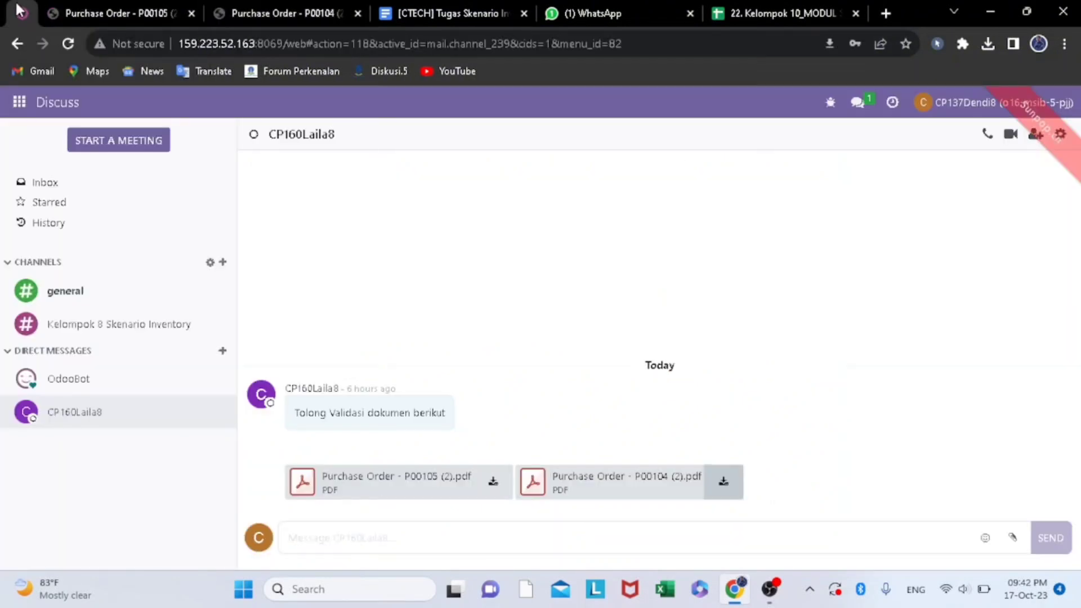
pyautogui.click(19, 103)
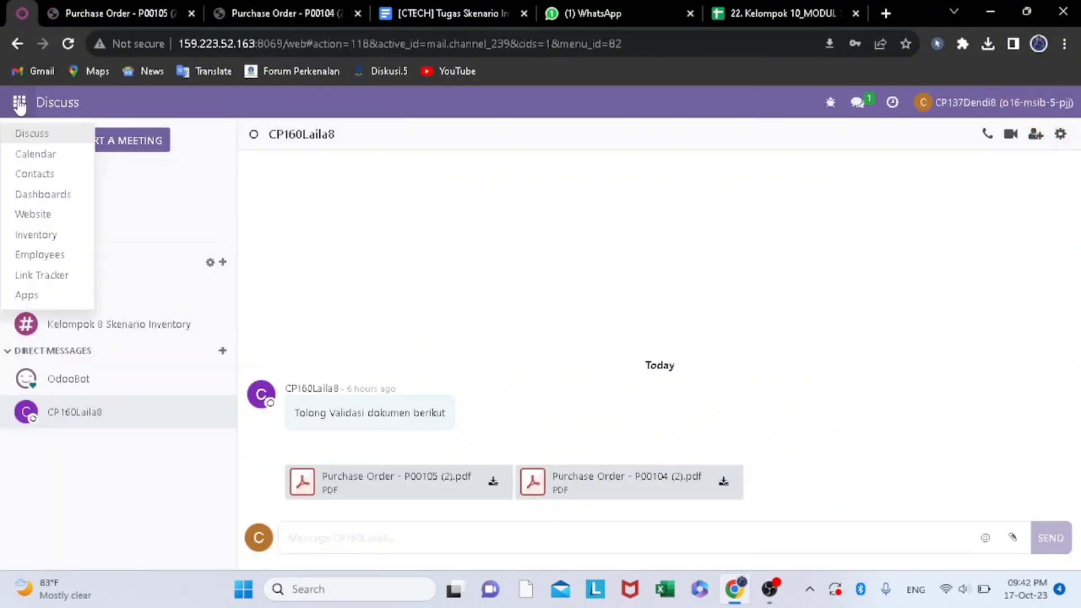
pyautogui.click(35, 235)
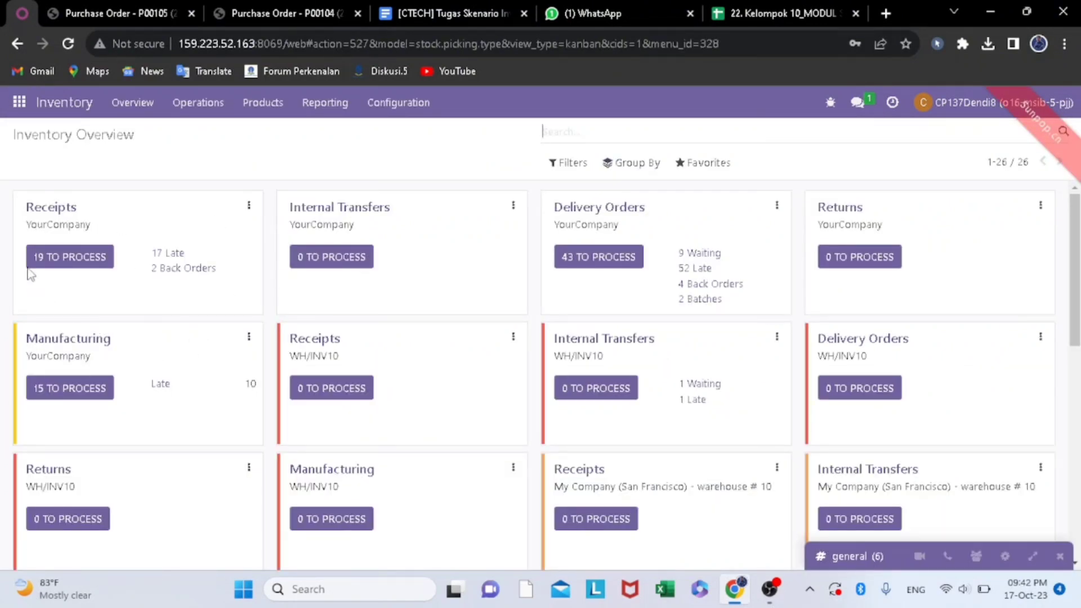
pyautogui.click(85, 258)
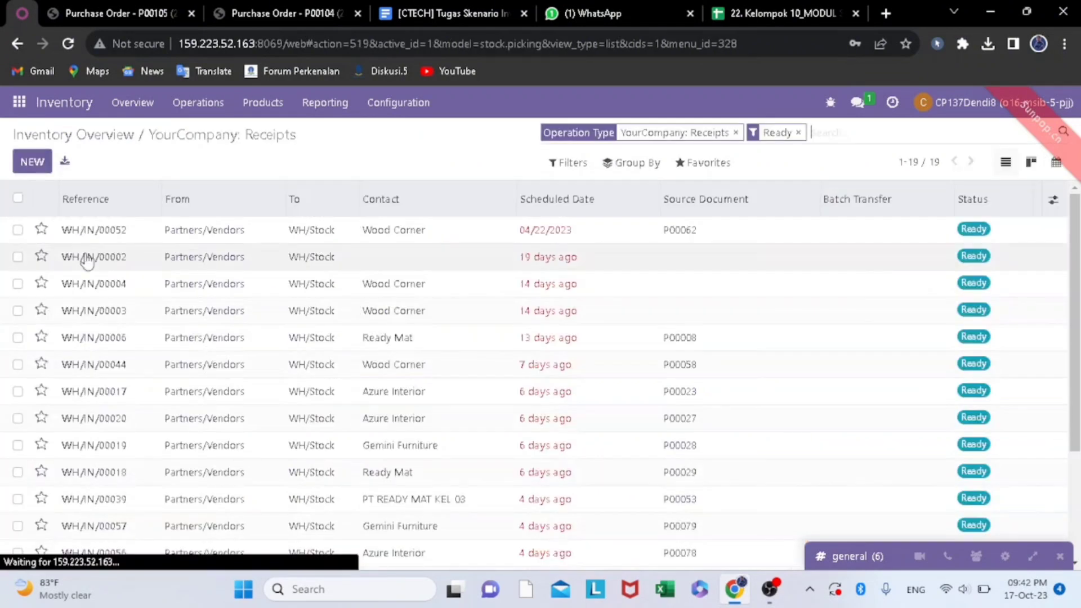
pyautogui.click(798, 133)
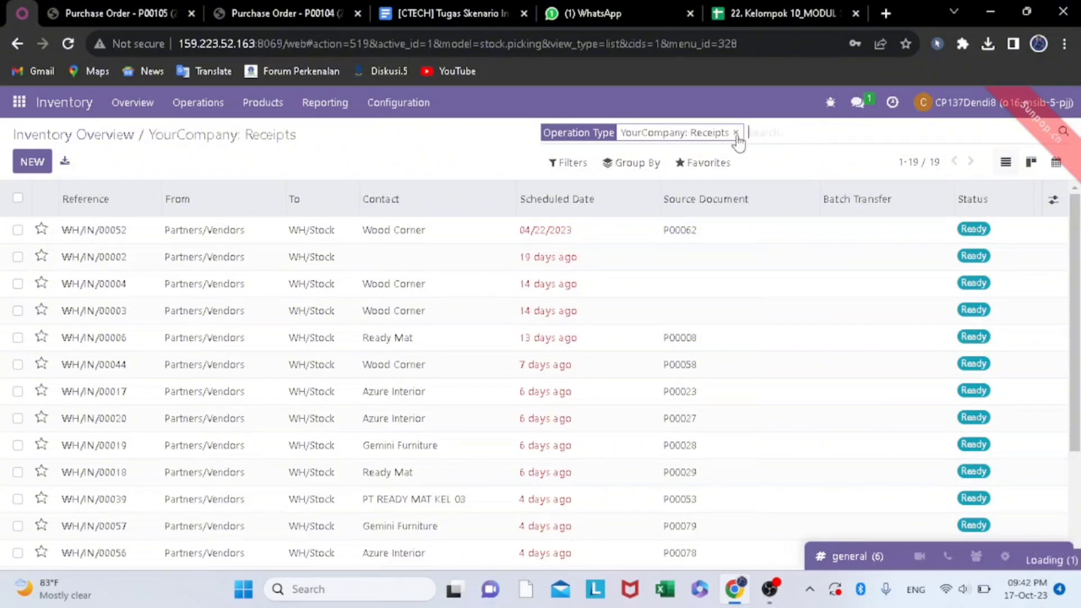
pyautogui.click(736, 132)
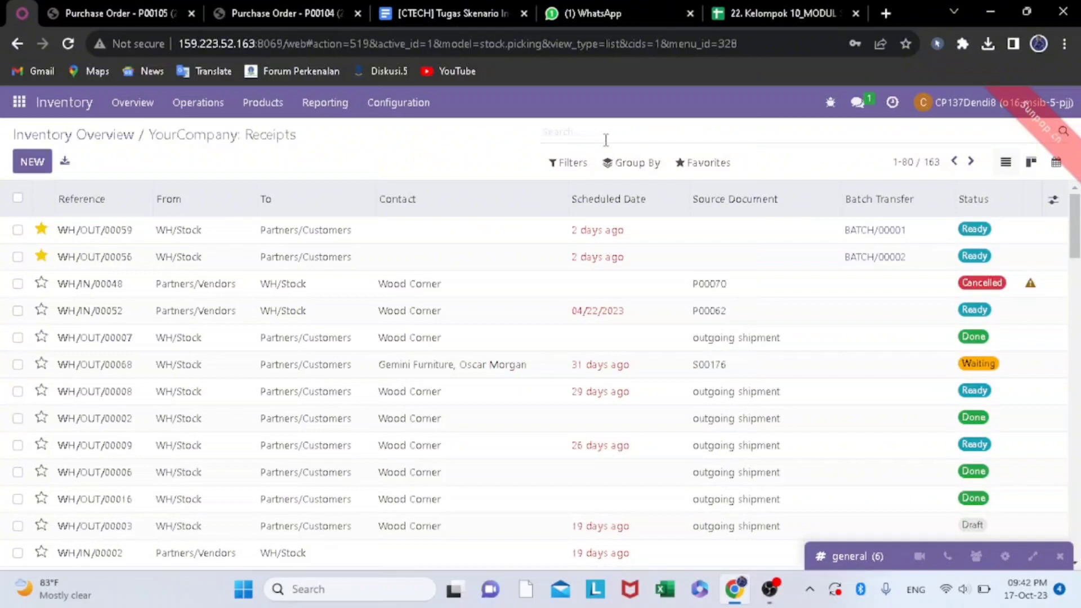
# - Search the transfer list for purchase order P00105
pyautogui.write('p')
pyautogui.press('BackSpace')
pyautogui.press('capslock')
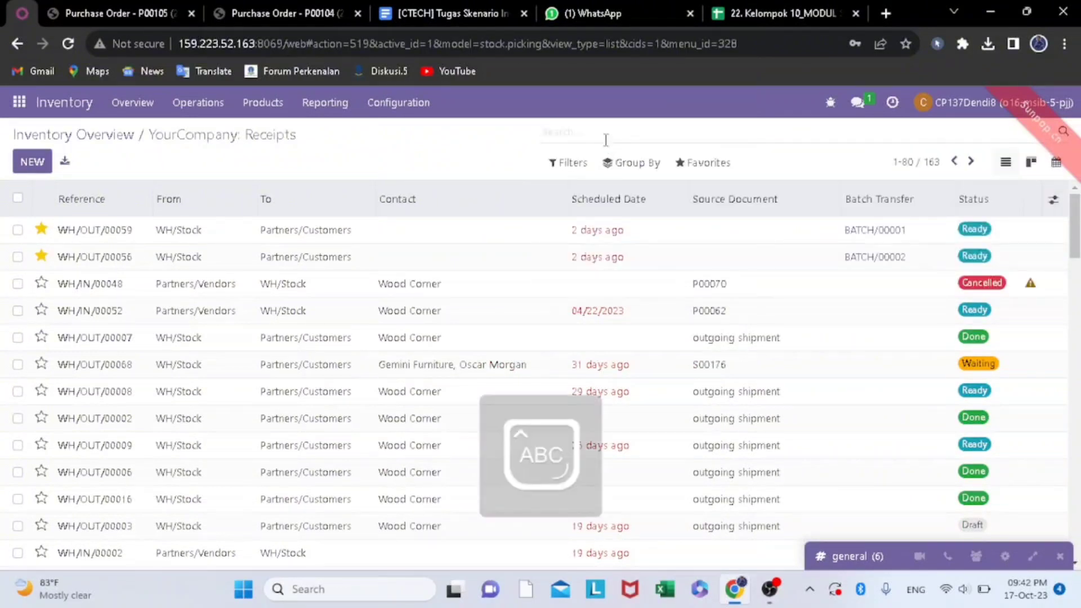
pyautogui.write('P')
pyautogui.press('capslock')
pyautogui.write('o')
pyautogui.press('BackSpace')
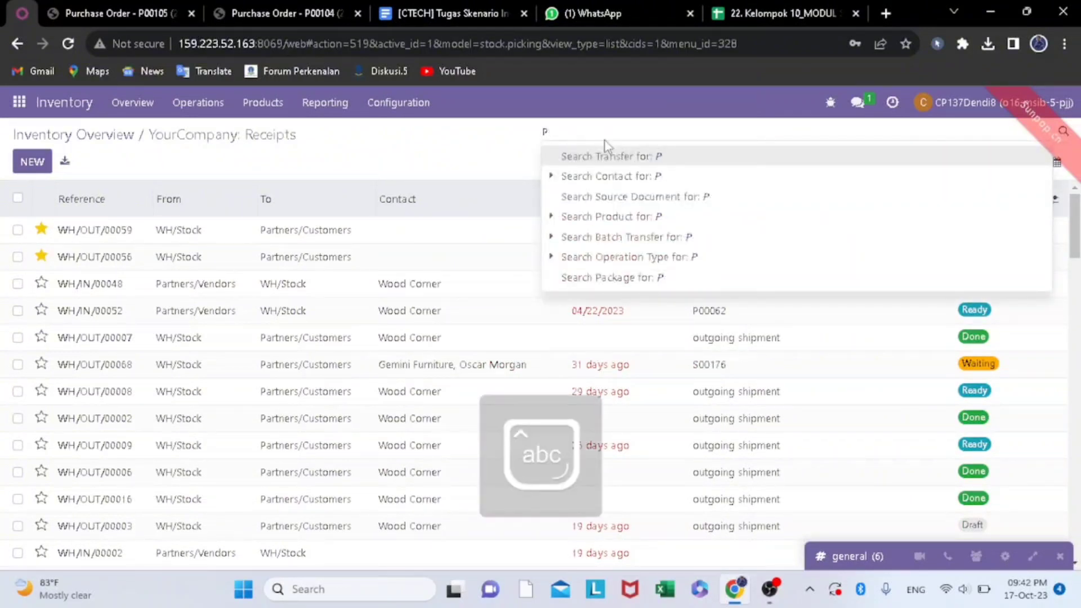
pyautogui.write('00105')
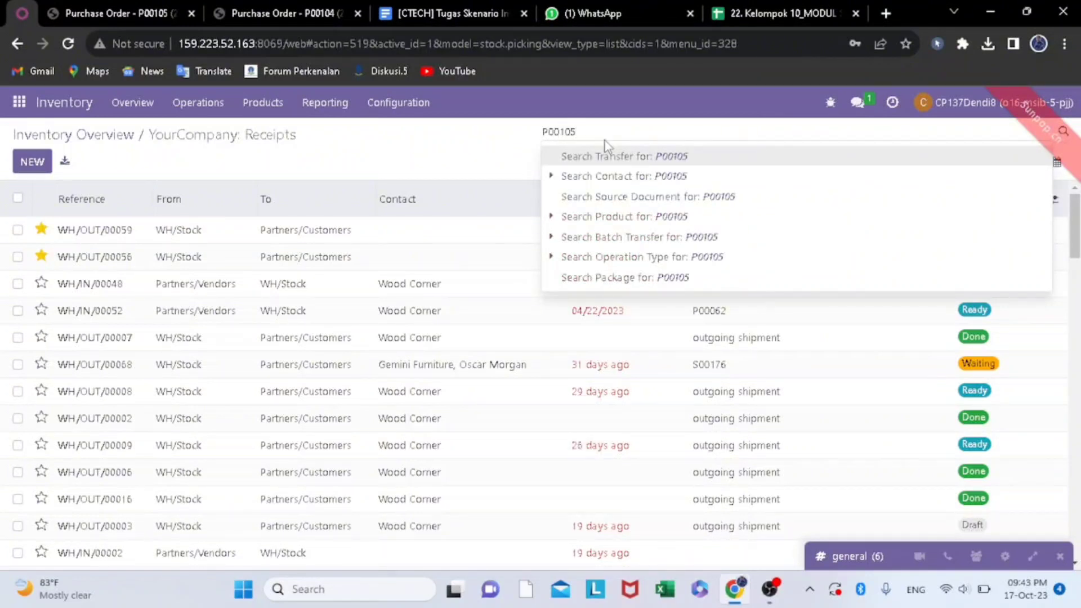
pyautogui.press('Return')
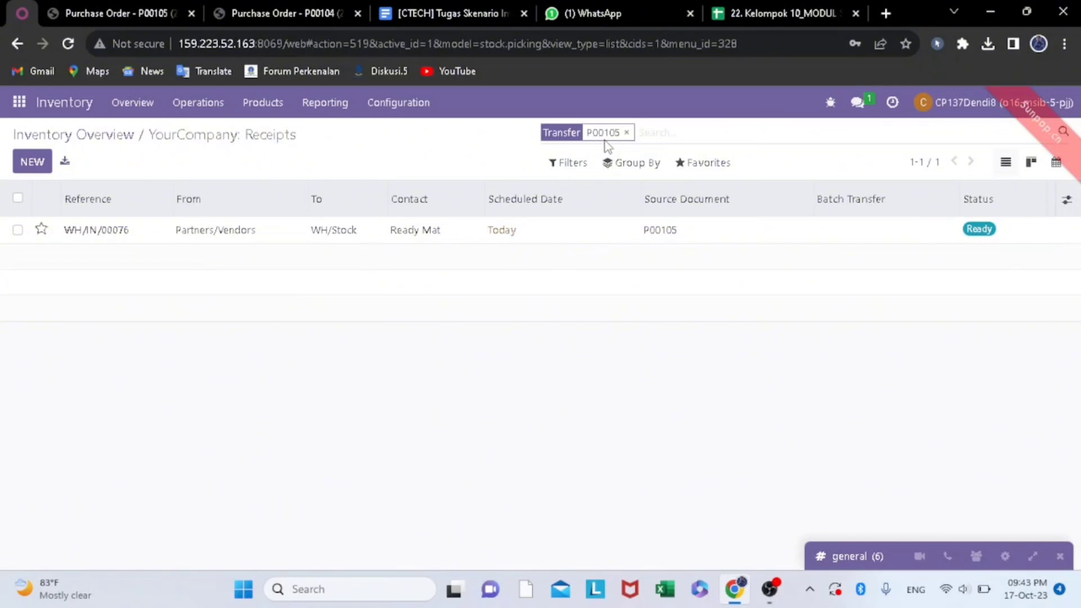
# - Add P00104 to the transfer search so that both purchase orders are included
pyautogui.press('capslock')
pyautogui.write('P')
pyautogui.press('capslock')
pyautogui.write('00104')
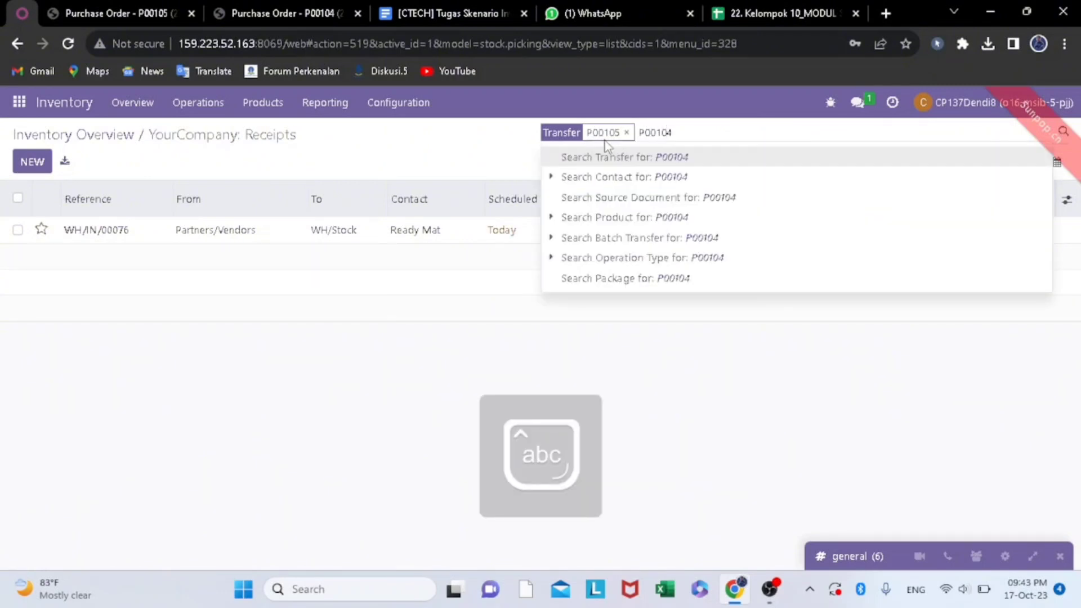
pyautogui.press('Return')
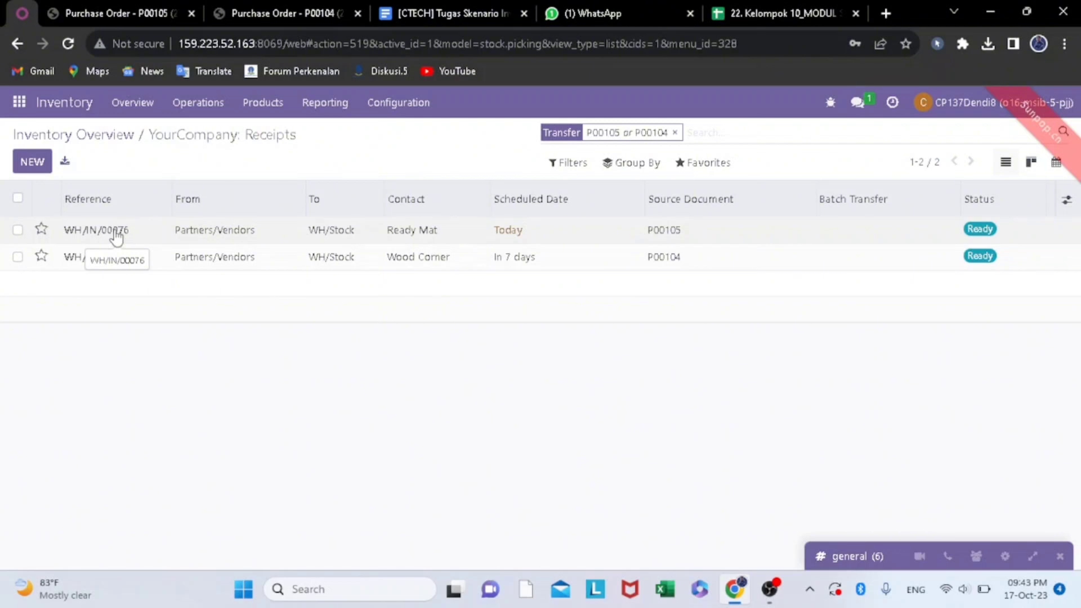
# - Open the Ready Mat receipt for P00105, check its demand and done quantities, and validate it
pyautogui.click(85, 232)
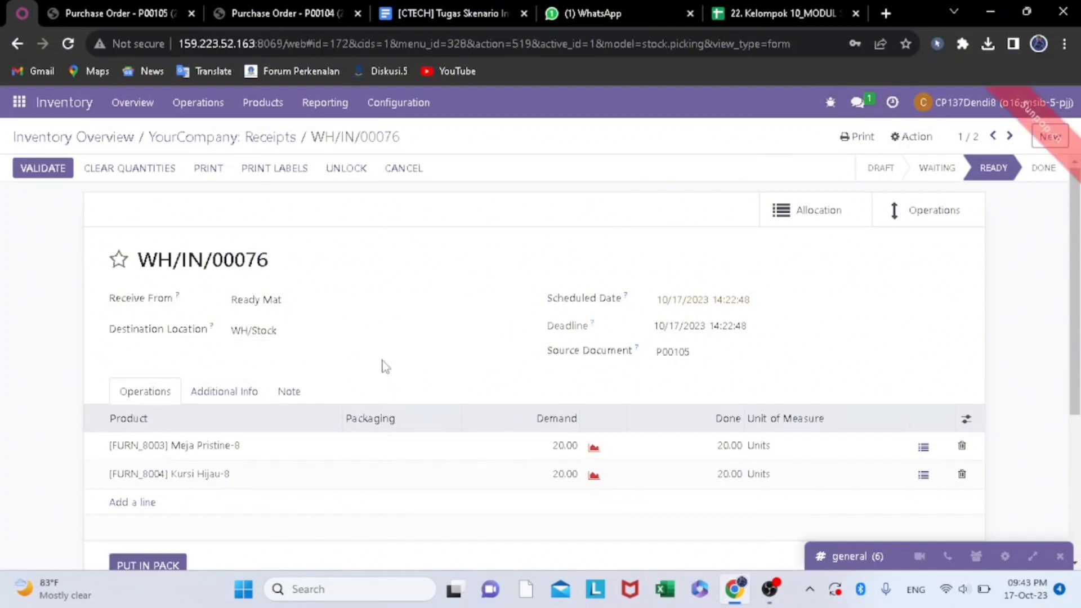
pyautogui.scroll(-1, 435, 459)
pyautogui.scroll(-2, 437, 461)
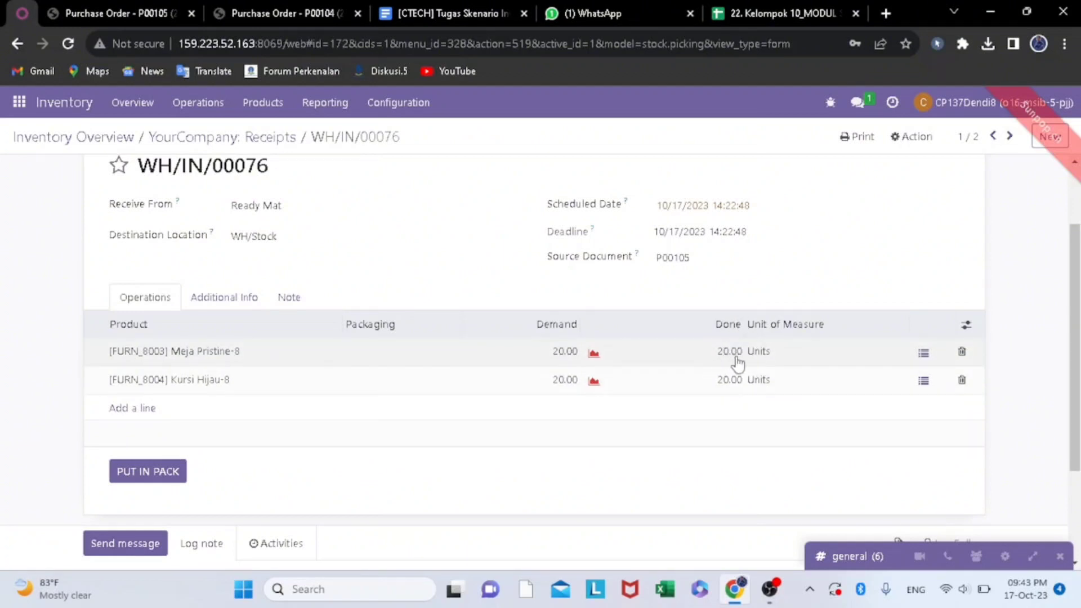
pyautogui.scroll(2, 479, 372)
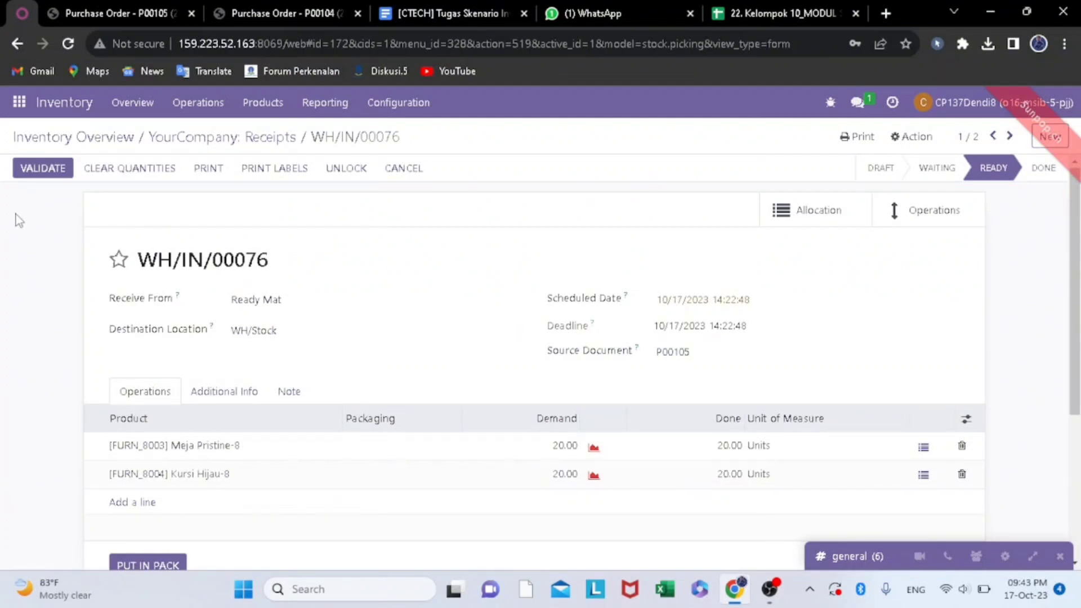
pyautogui.click(44, 172)
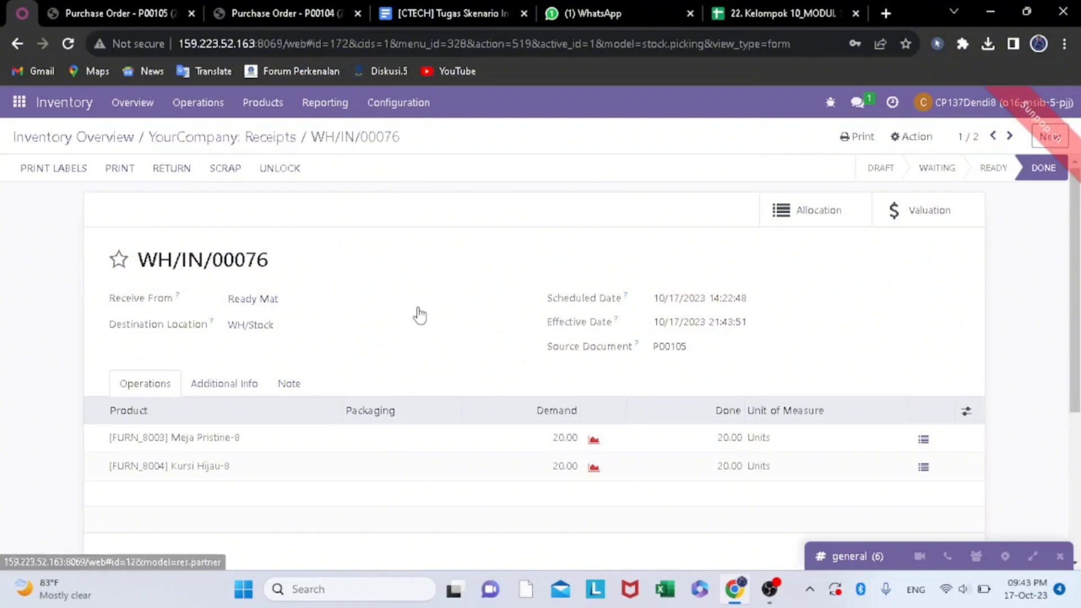
# - Look over the validated Ready Mat receipt and capture a rectangular screenshot of its page
pyautogui.scroll(-3, 420, 315)
pyautogui.scroll(3, 419, 315)
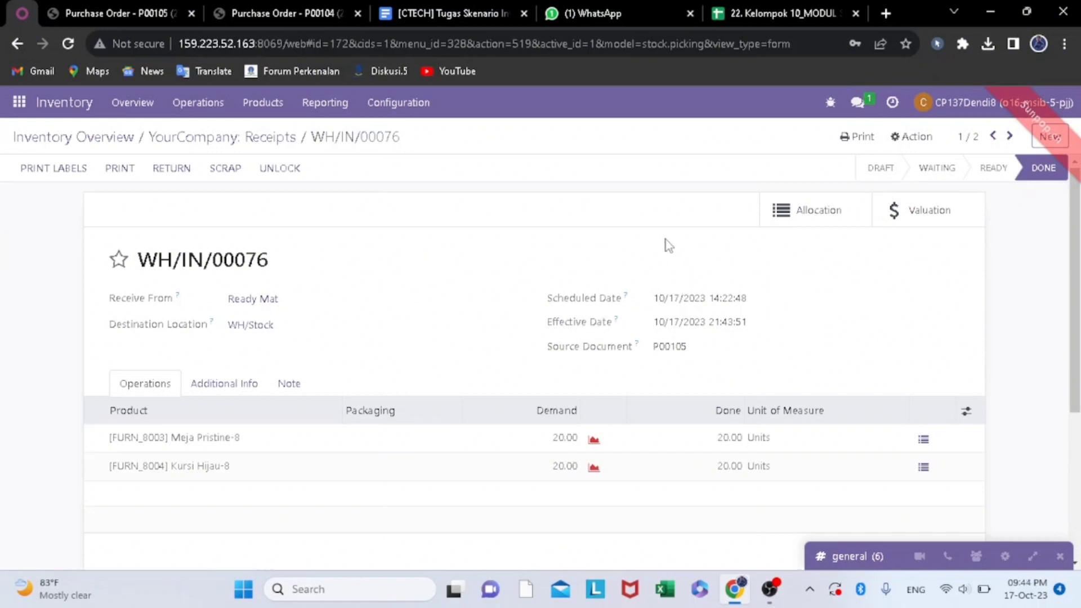
pyautogui.press('super+shift+s')
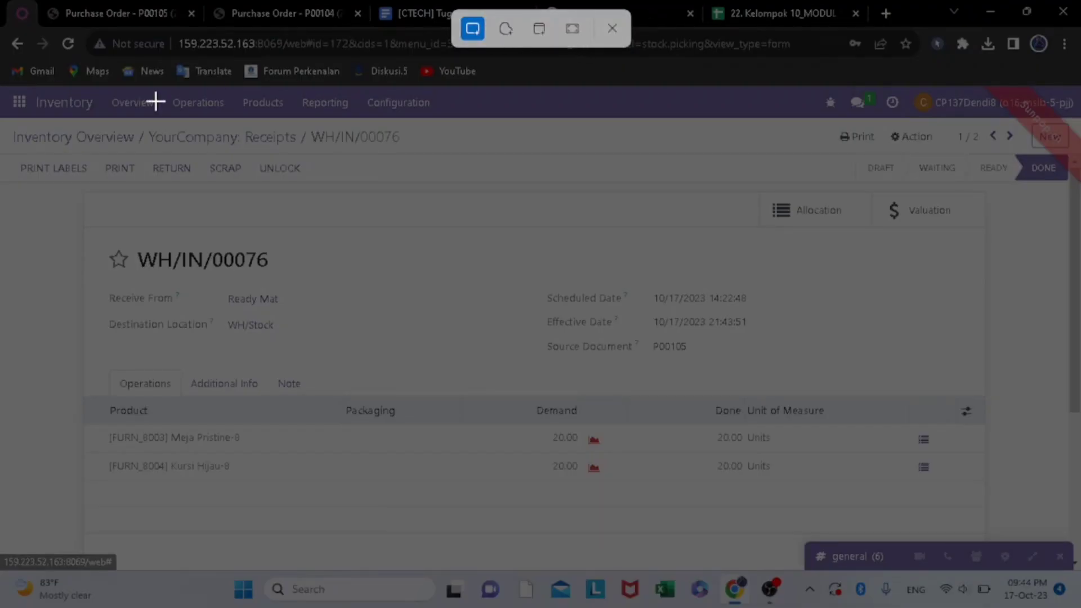
pyautogui.moveTo(4, 83); pyautogui.dragTo(1039, 557)
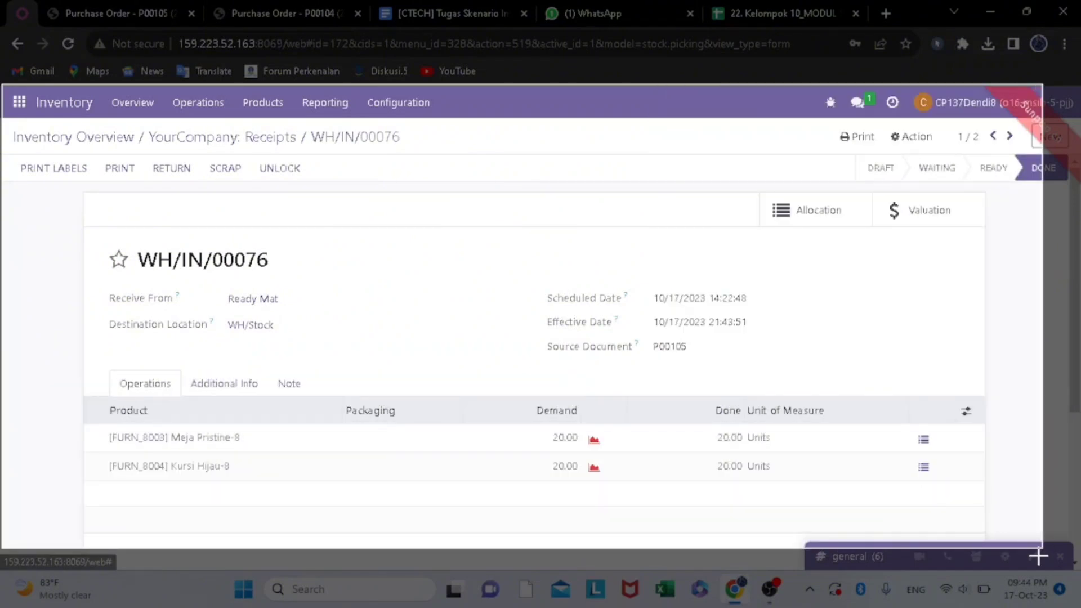
pyautogui.moveTo(1039, 556); pyautogui.dragTo(1039, 556)
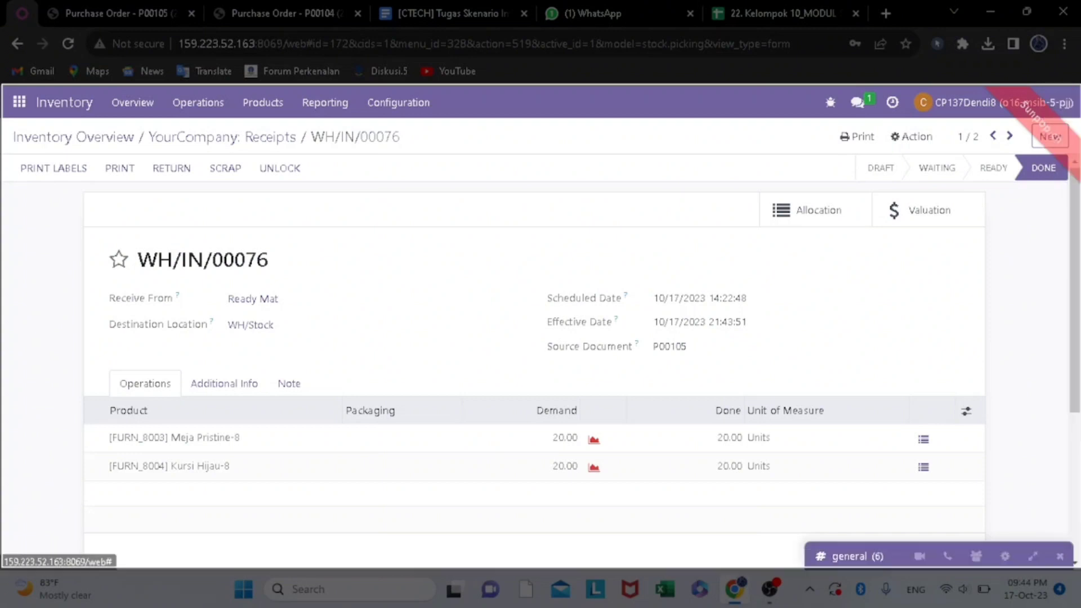
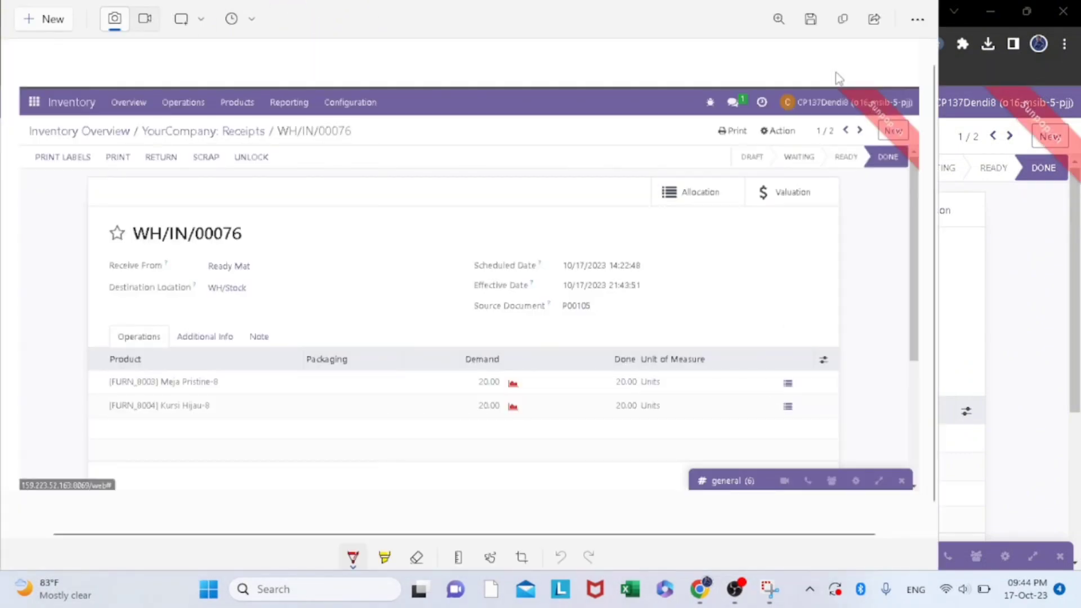
# - Return to the receipts list, open the Wood Corner receipt for P00104, validate it and look over the page
pyautogui.click(990, 306)
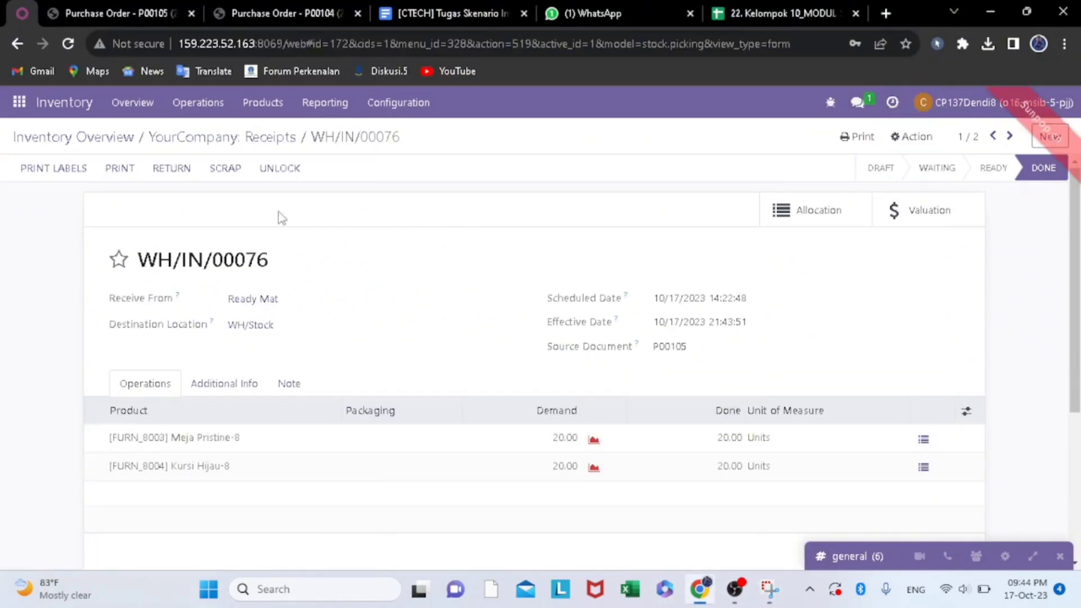
pyautogui.click(265, 138)
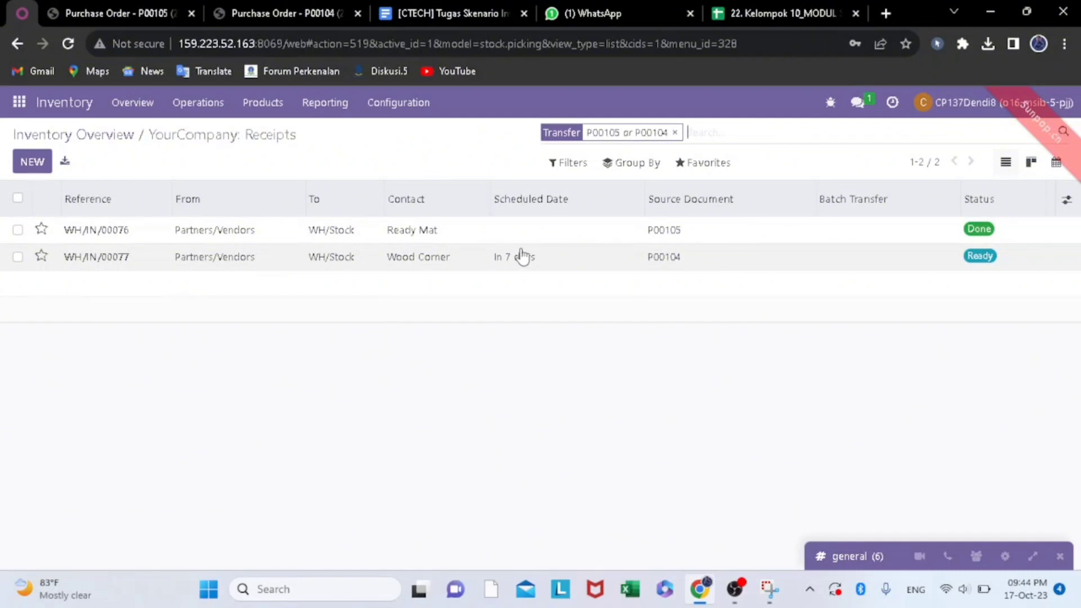
pyautogui.click(128, 259)
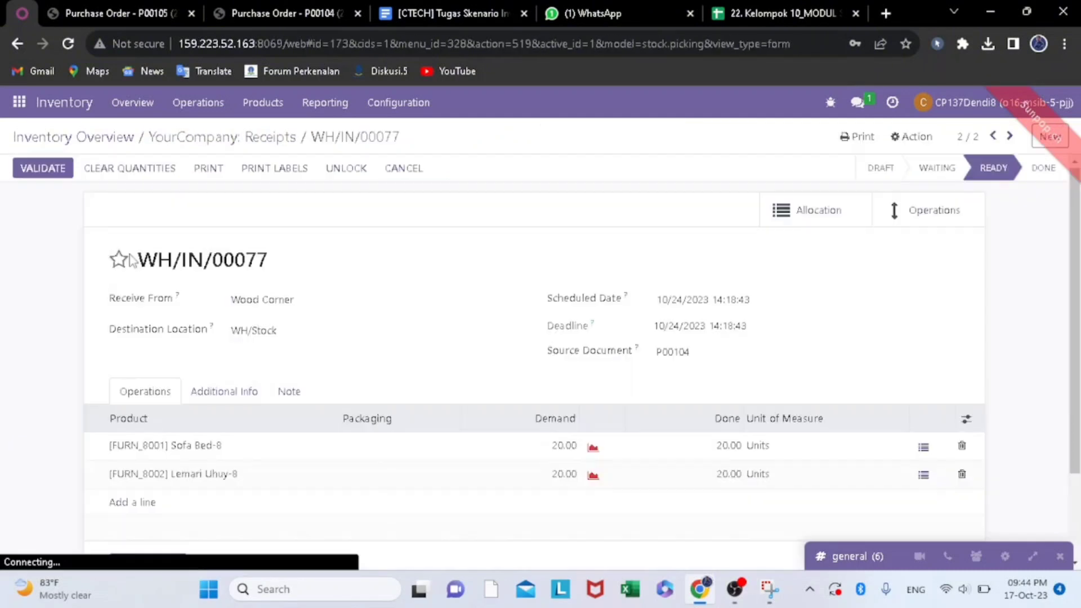
pyautogui.click(55, 179)
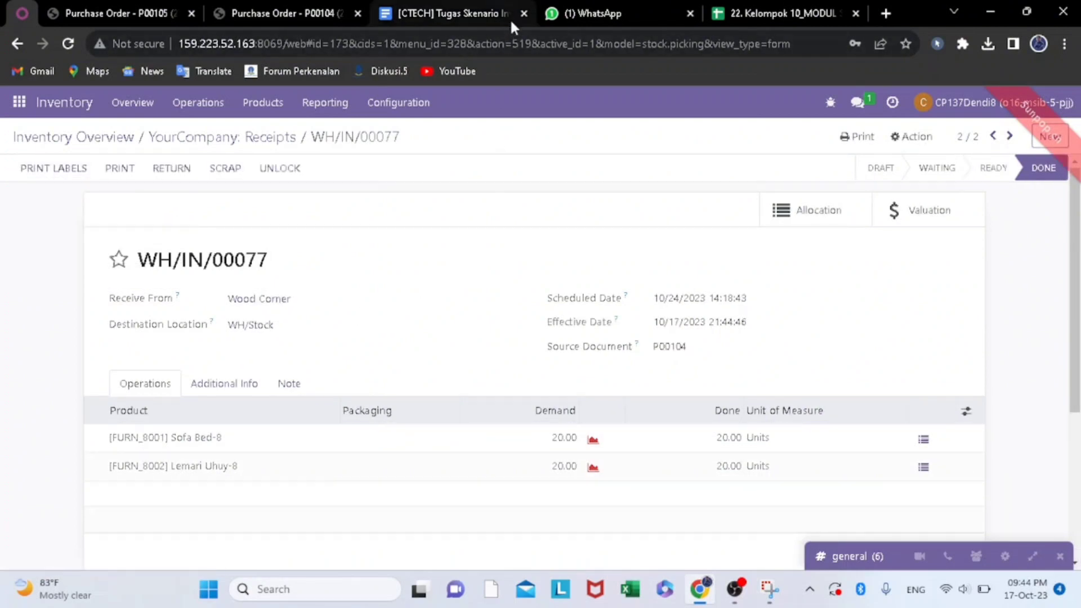
pyautogui.scroll(-4, 579, 181)
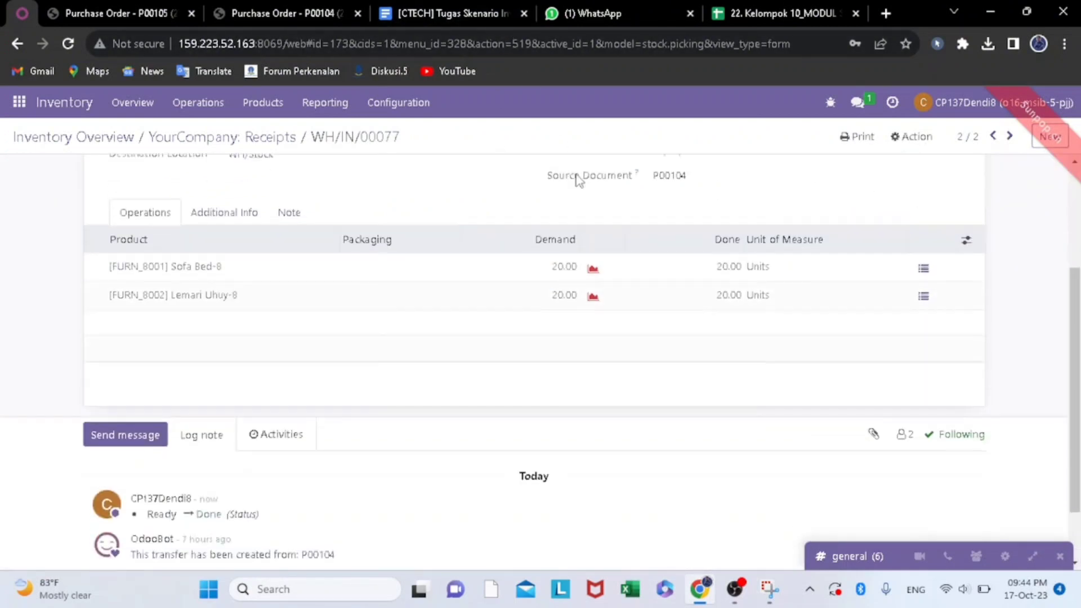
pyautogui.scroll(4, 579, 180)
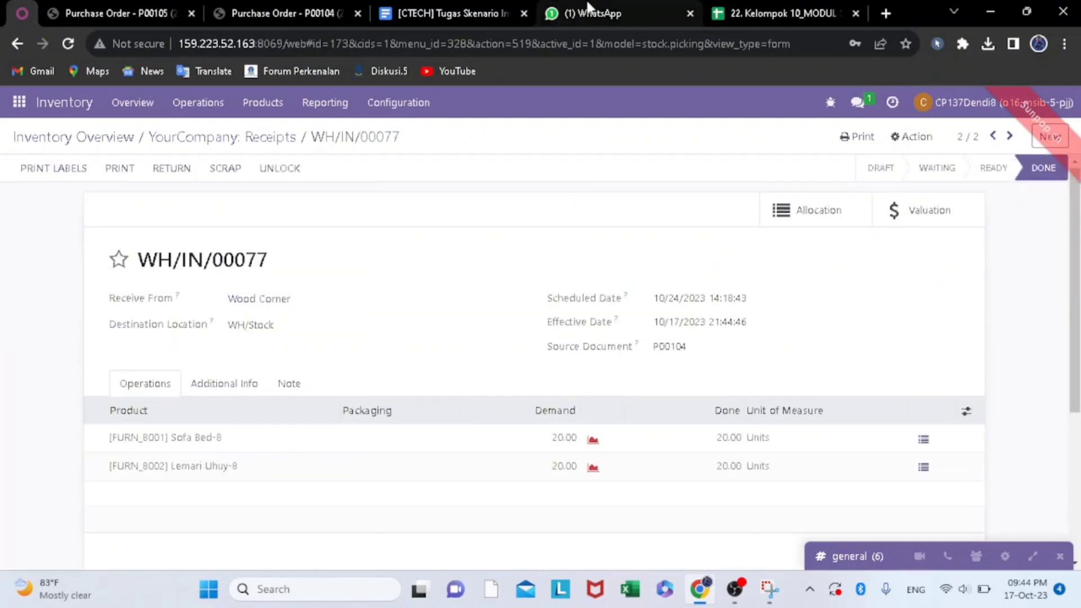
# - Open the direct chat containing the two purchase order PDFs and send the reply "Baik akan saya Validate Segera"
pyautogui.click(858, 102)
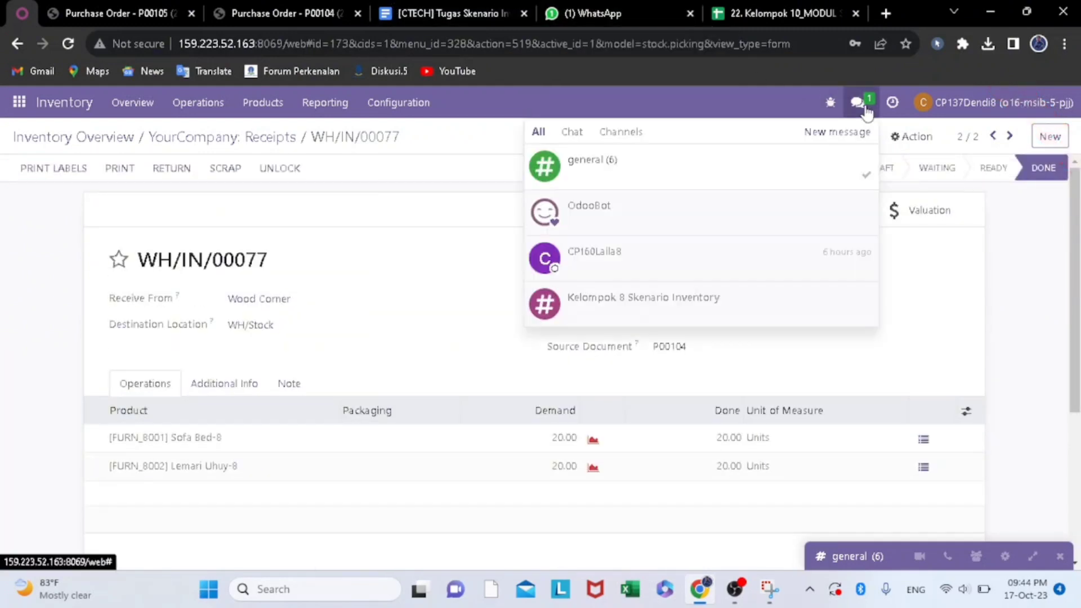
pyautogui.click(635, 247)
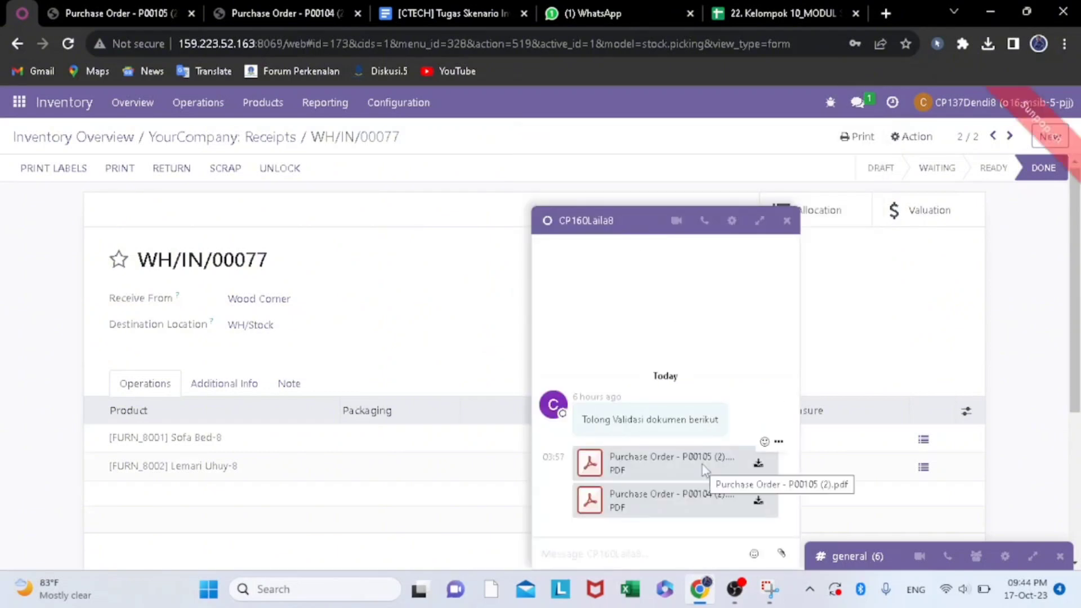
pyautogui.click(598, 549)
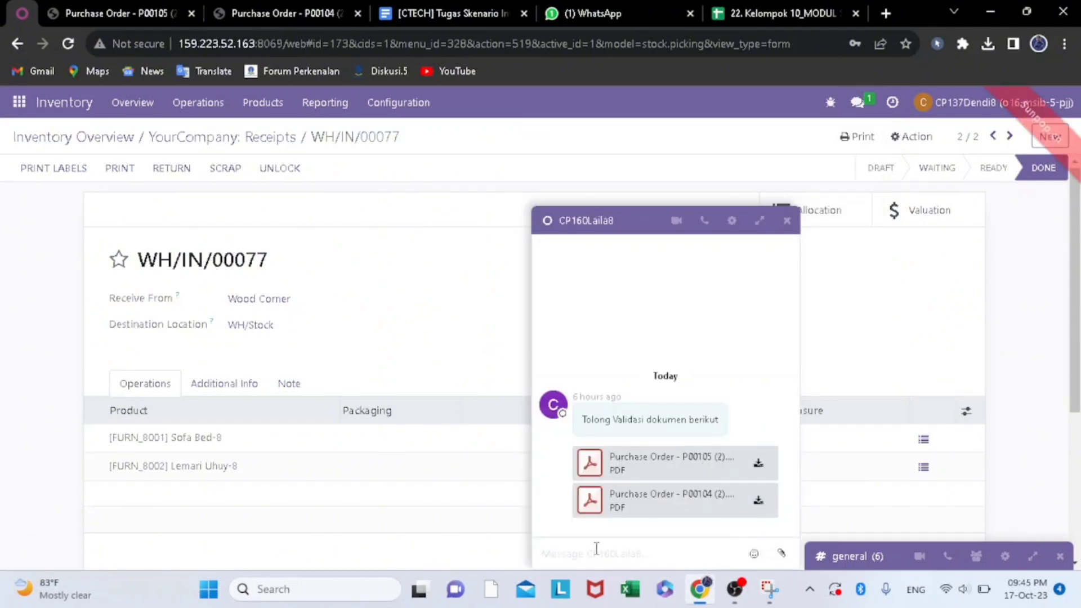
pyautogui.write('b')
pyautogui.press('capslock')
pyautogui.write('AI')
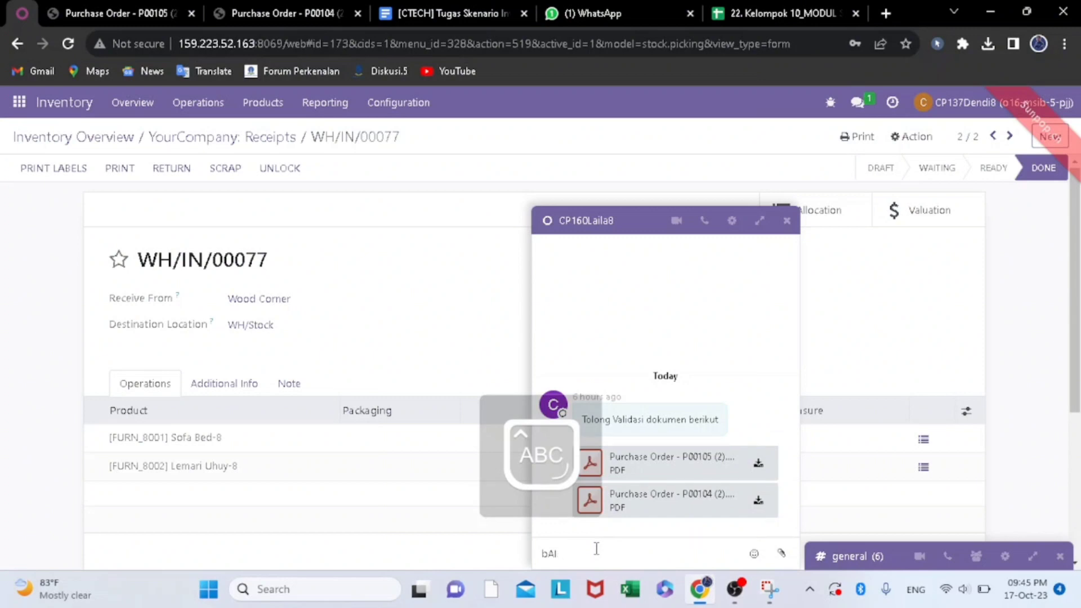
pyautogui.press('BackSpace')
pyautogui.press('BackSpace')
pyautogui.press('BackSpace')
pyautogui.press('capslock')
pyautogui.press('capslock')
pyautogui.write('B')
pyautogui.press('capslock')
pyautogui.write('aik akan saya')
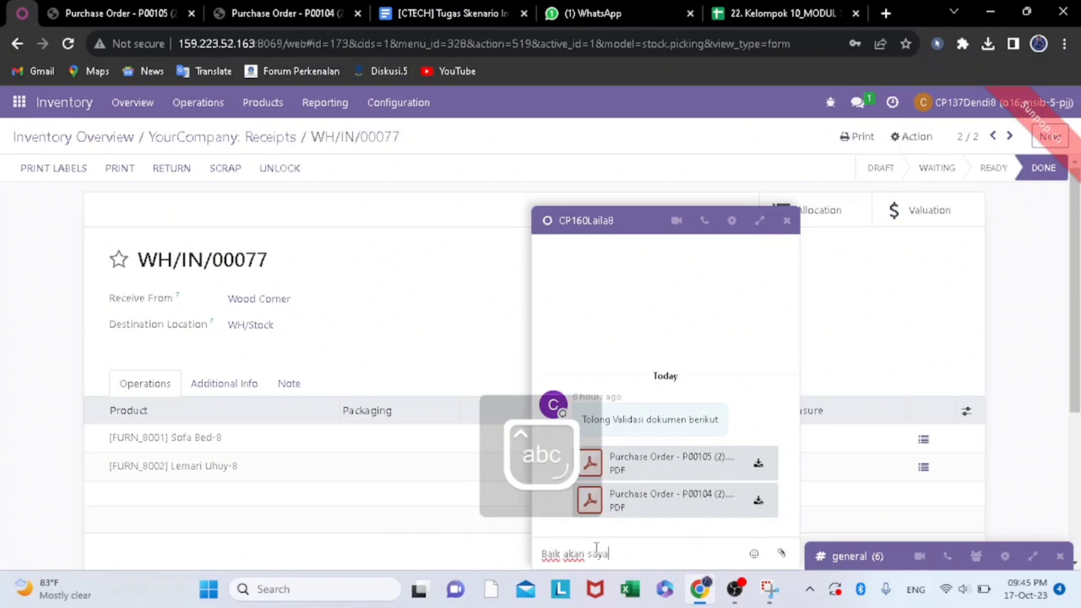
pyautogui.press('capslock')
pyautogui.write('V')
pyautogui.press('capslock')
pyautogui.write('alidate')
pyautogui.press('capslock')
pyautogui.write('S')
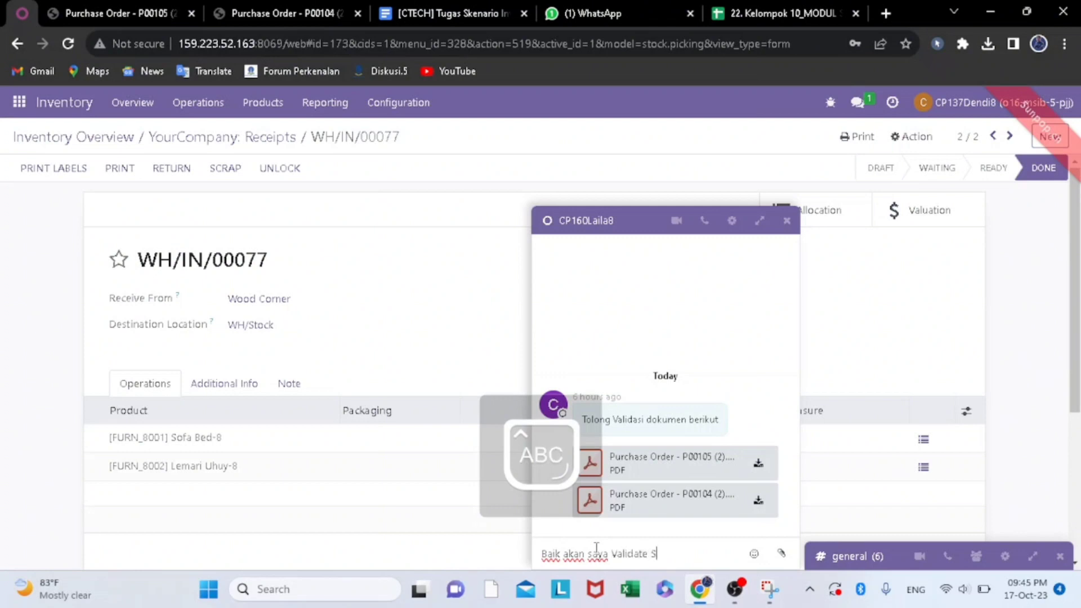
pyautogui.press('capslock')
pyautogui.write('egera')
pyautogui.press('Return')
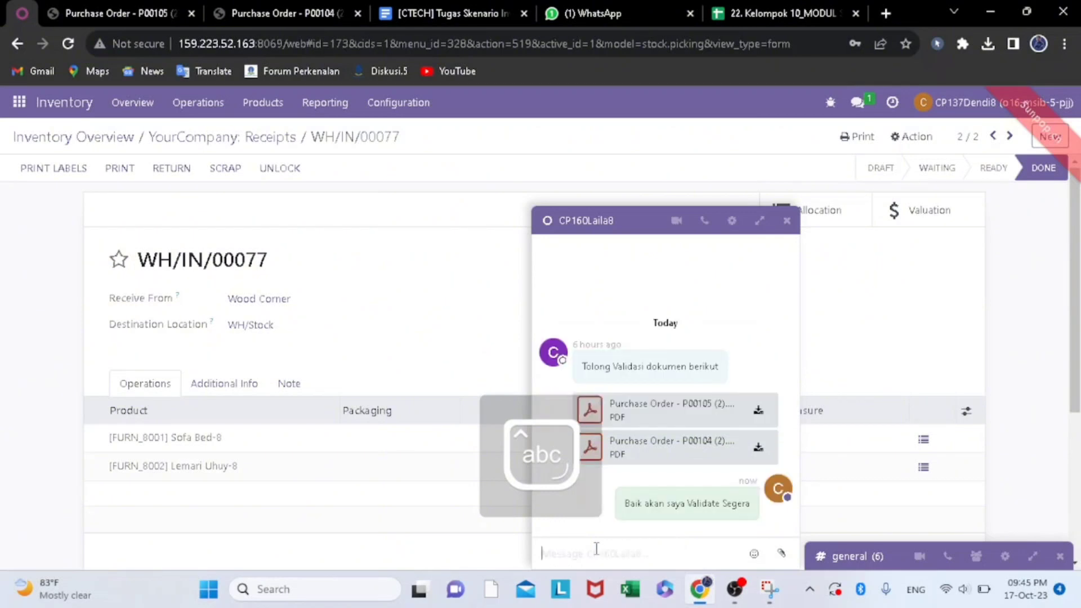
# - Save the captured Ready Mat receipt screenshot as a PNG in the Screenshots folder and return to the chat
pyautogui.click(782, 554)
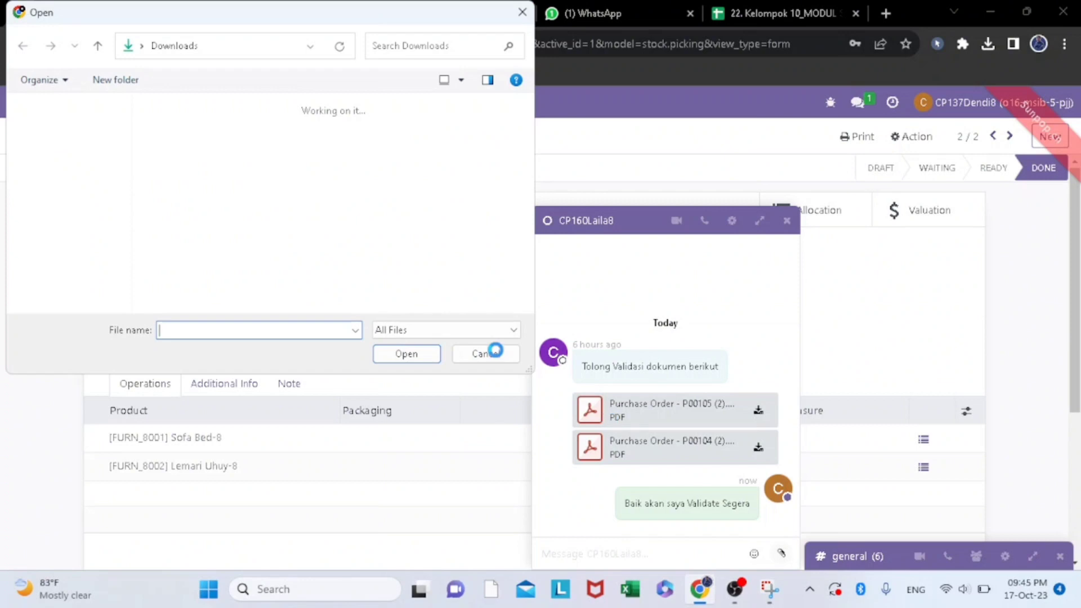
pyautogui.click(523, 12)
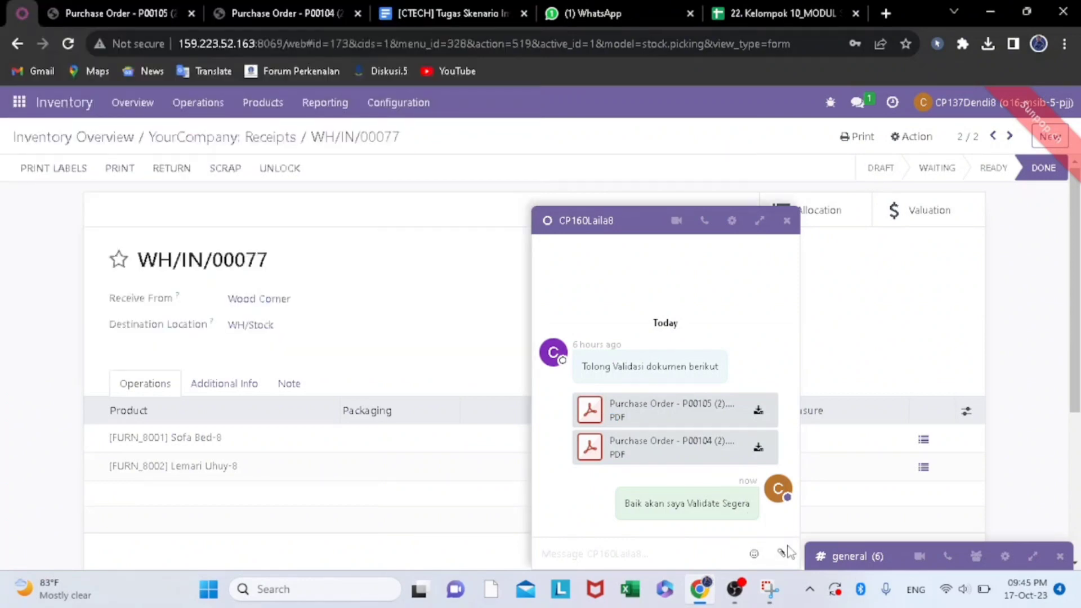
pyautogui.click(781, 600)
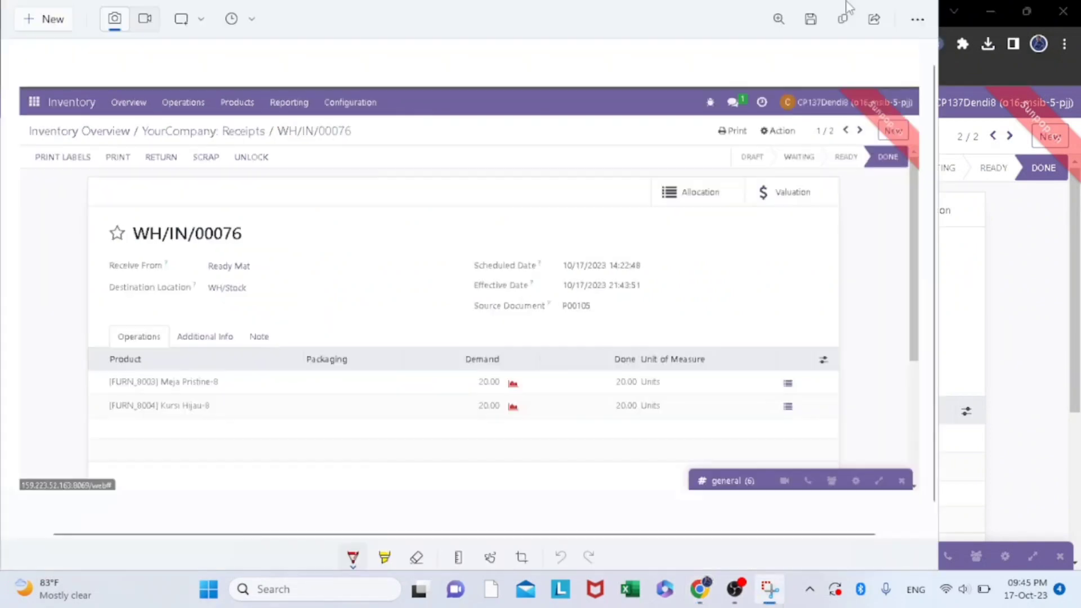
pyautogui.click(811, 20)
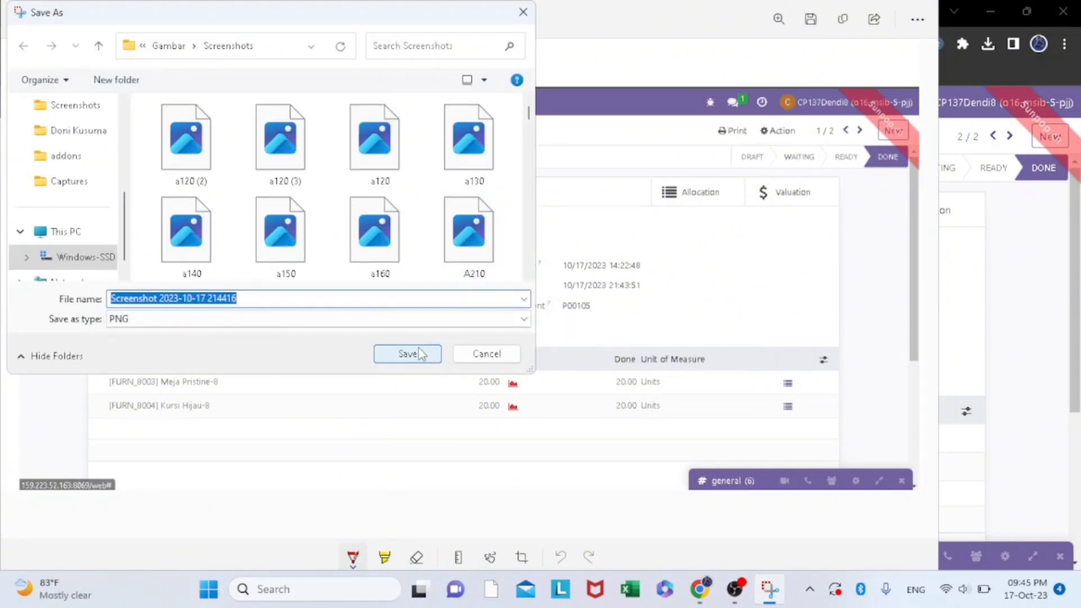
pyautogui.click(419, 354)
pyautogui.click(583, 297)
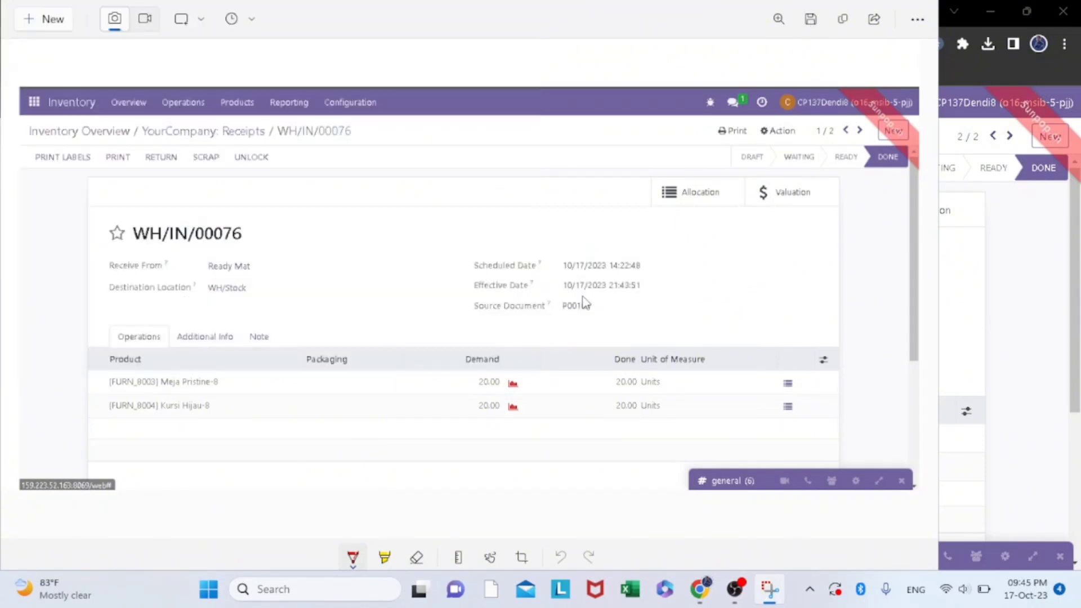
pyautogui.click(1073, 270)
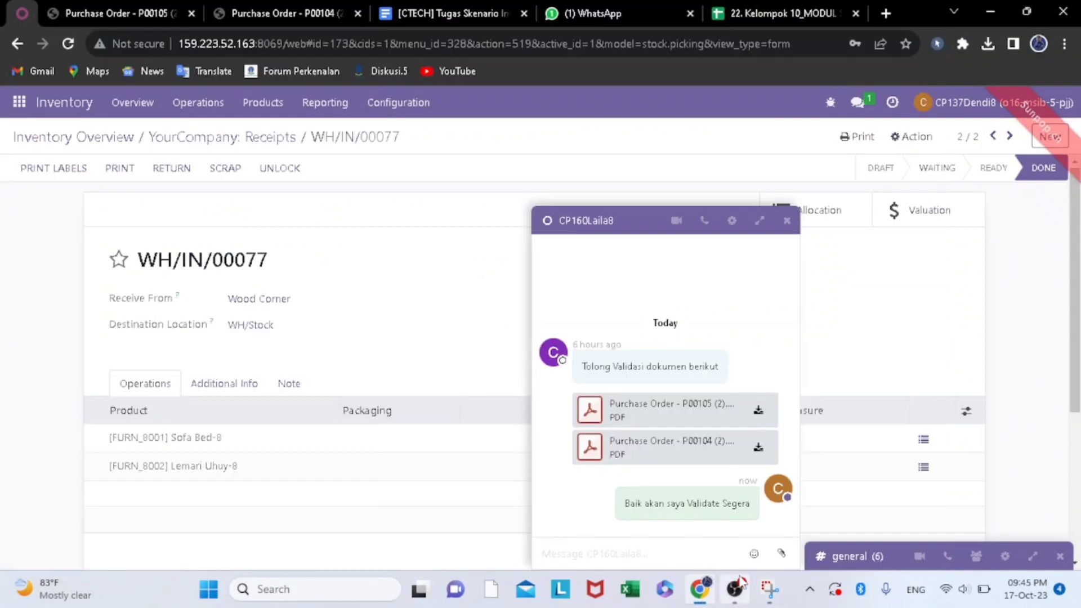
pyautogui.click(783, 553)
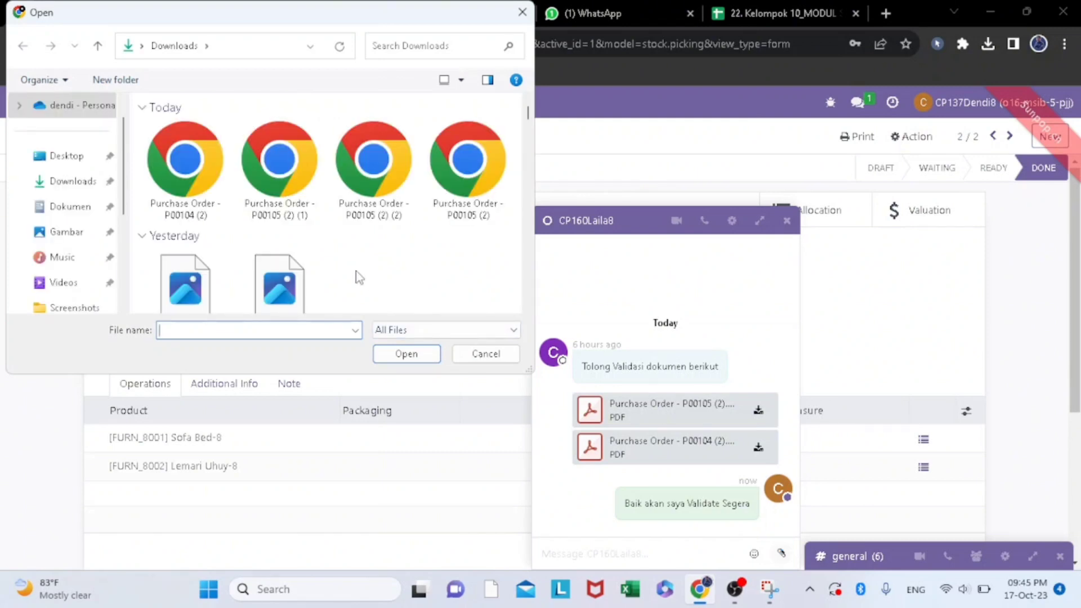
pyautogui.scroll(-3, 313, 138)
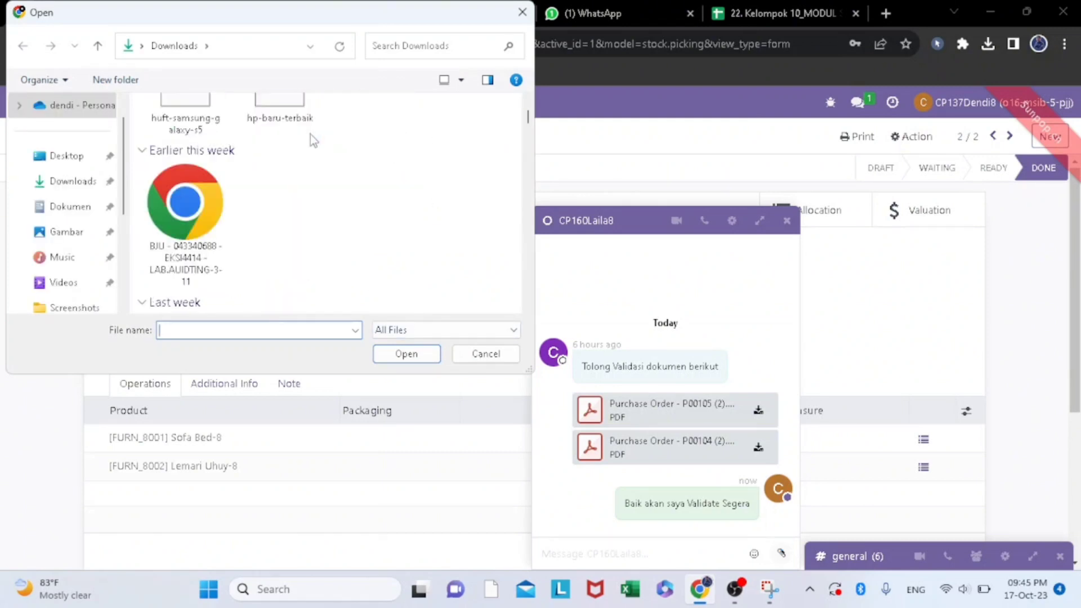
pyautogui.scroll(3, 309, 134)
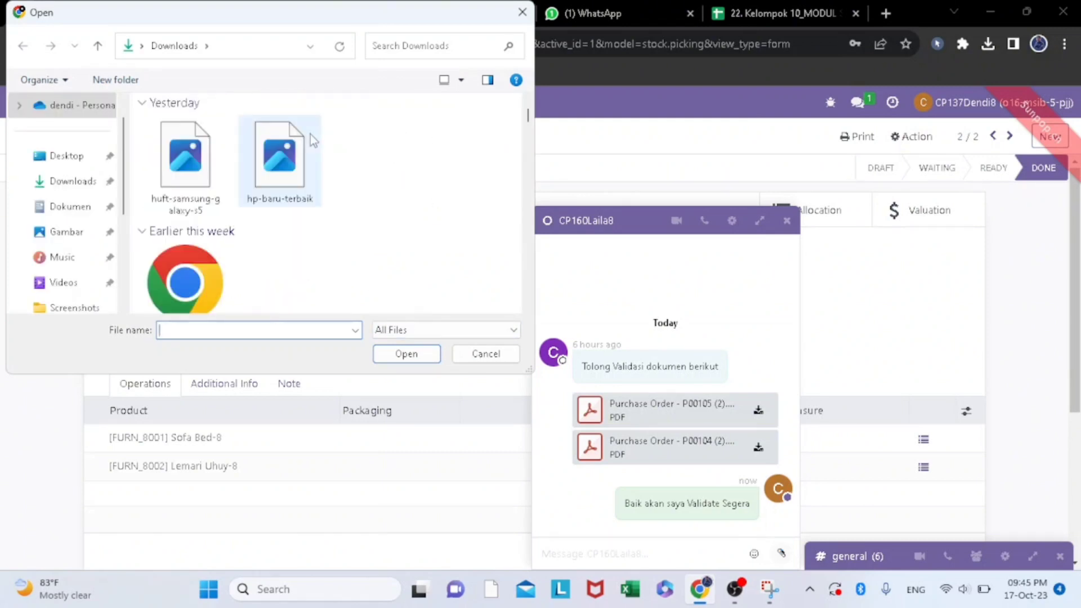
pyautogui.scroll(-1, 70, 239)
pyautogui.scroll(-1, 70, 239)
pyautogui.click(71, 232)
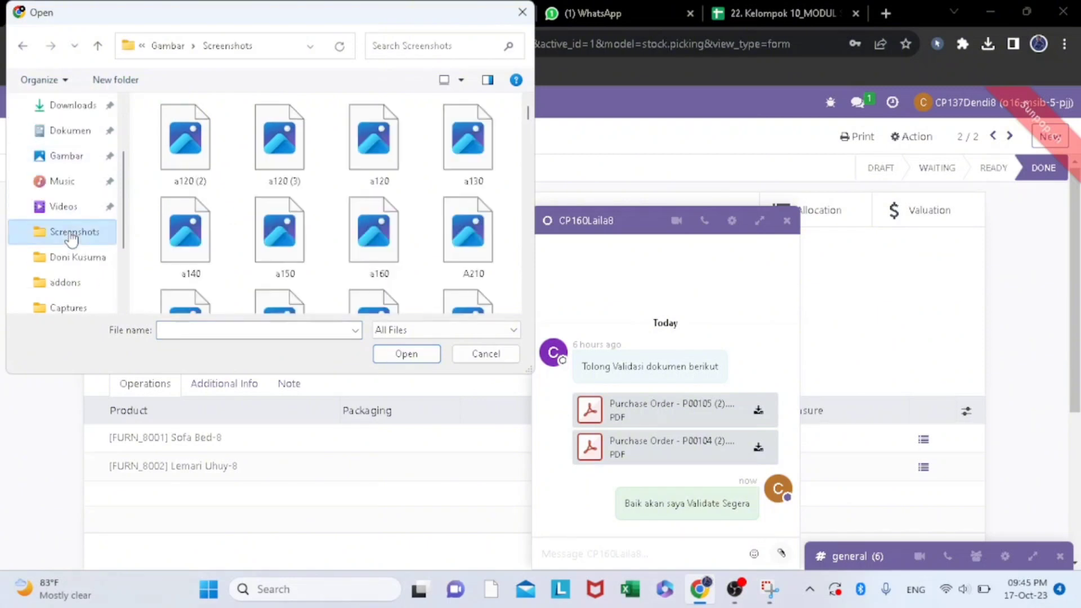
pyautogui.scroll(-10, 258, 203)
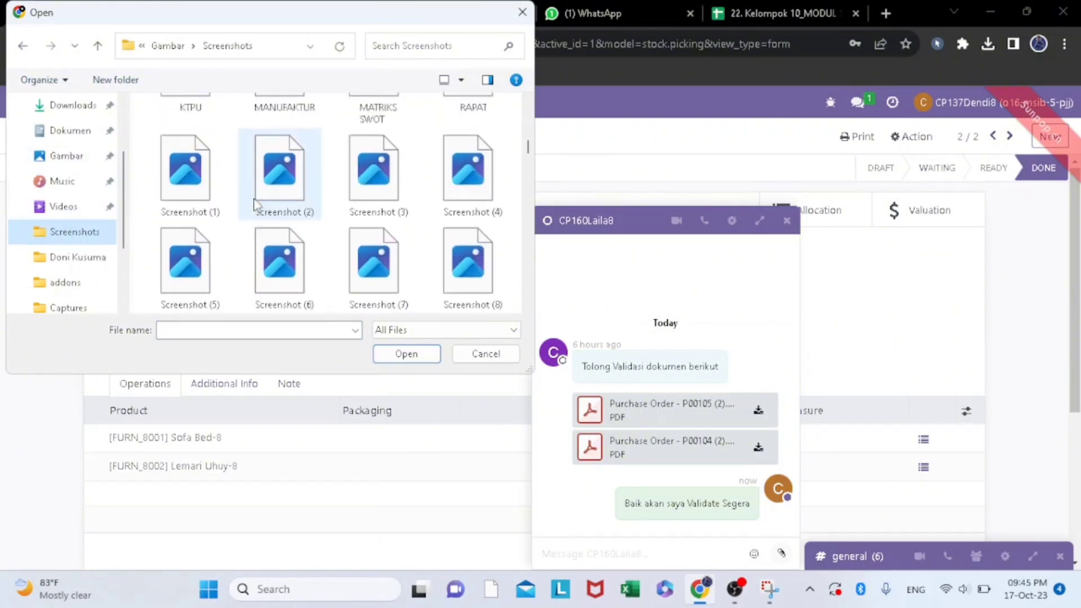
pyautogui.scroll(-3, 258, 203)
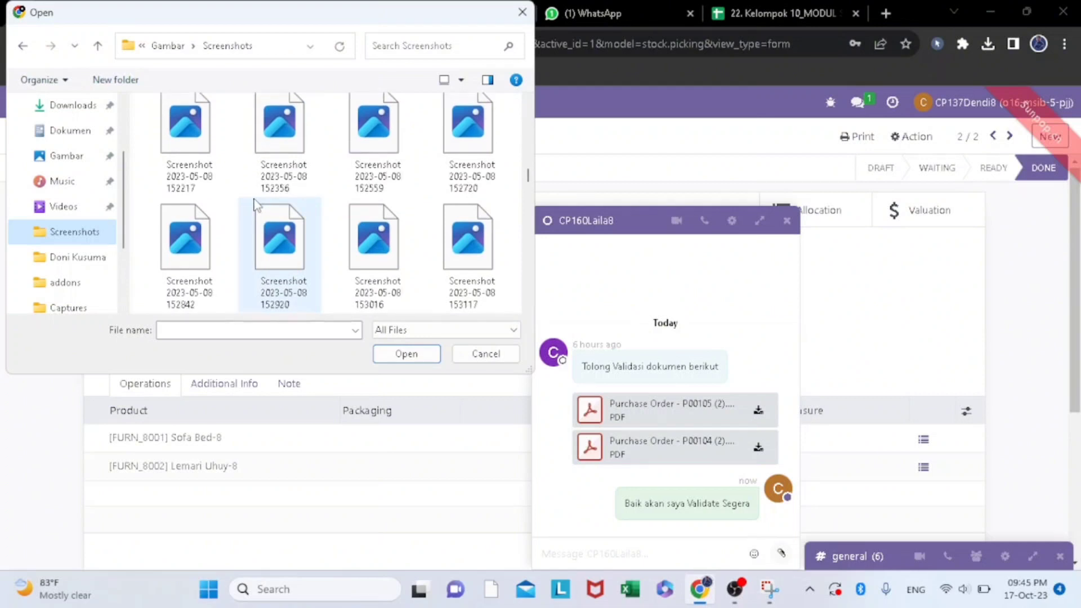
pyautogui.scroll(-8, 256, 204)
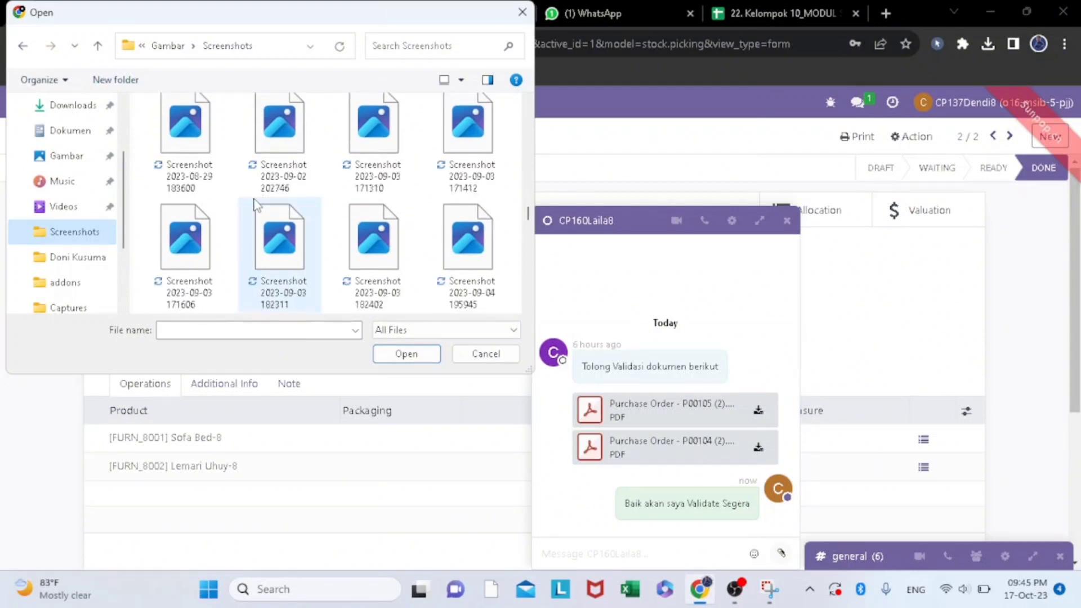
pyautogui.scroll(-8, 256, 204)
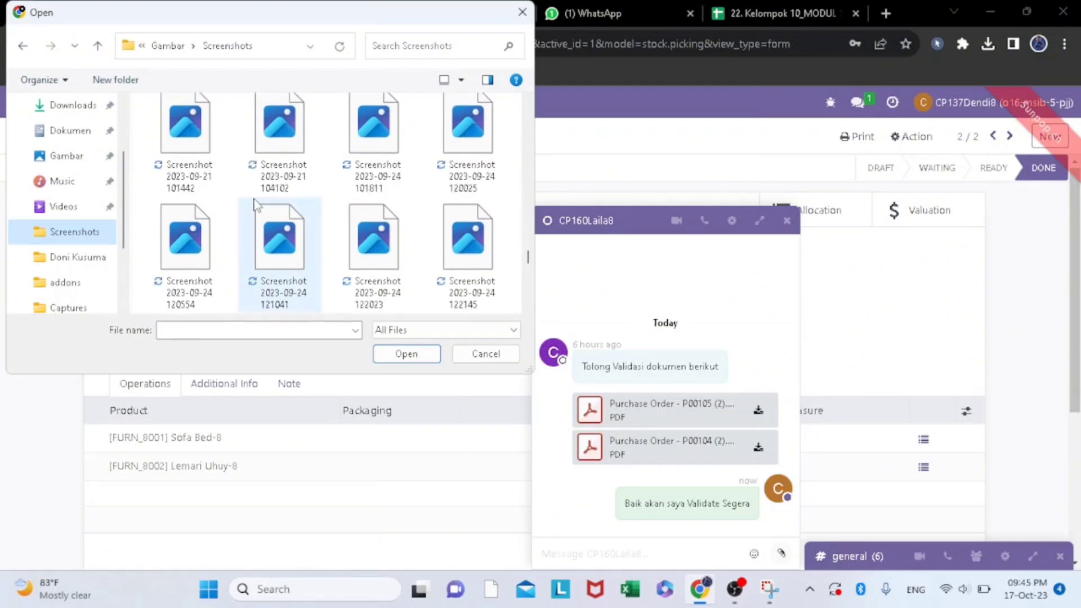
pyautogui.scroll(-6, 256, 204)
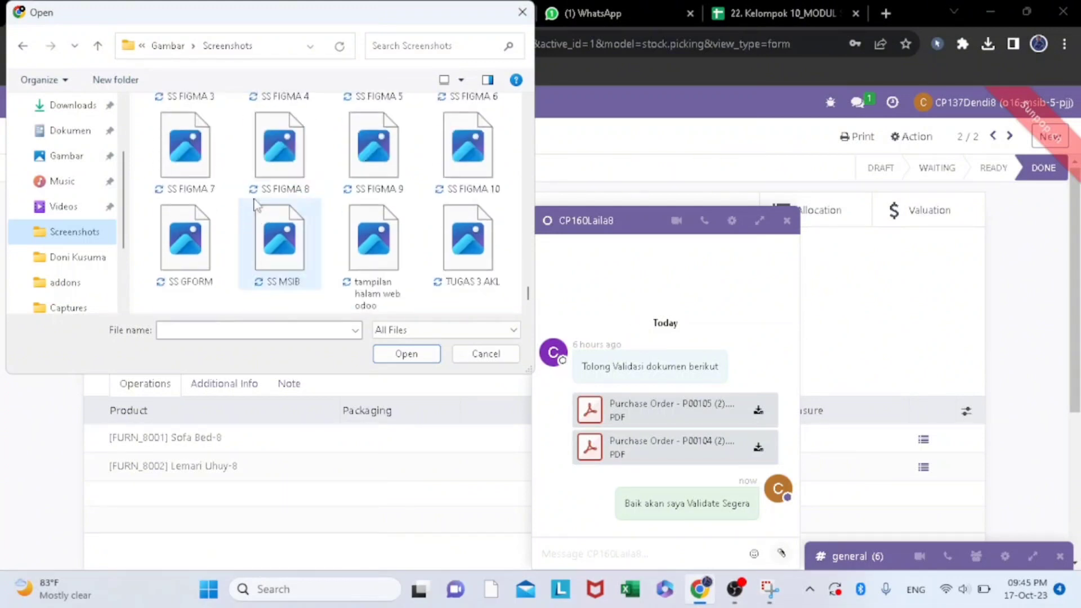
pyautogui.click(522, 11)
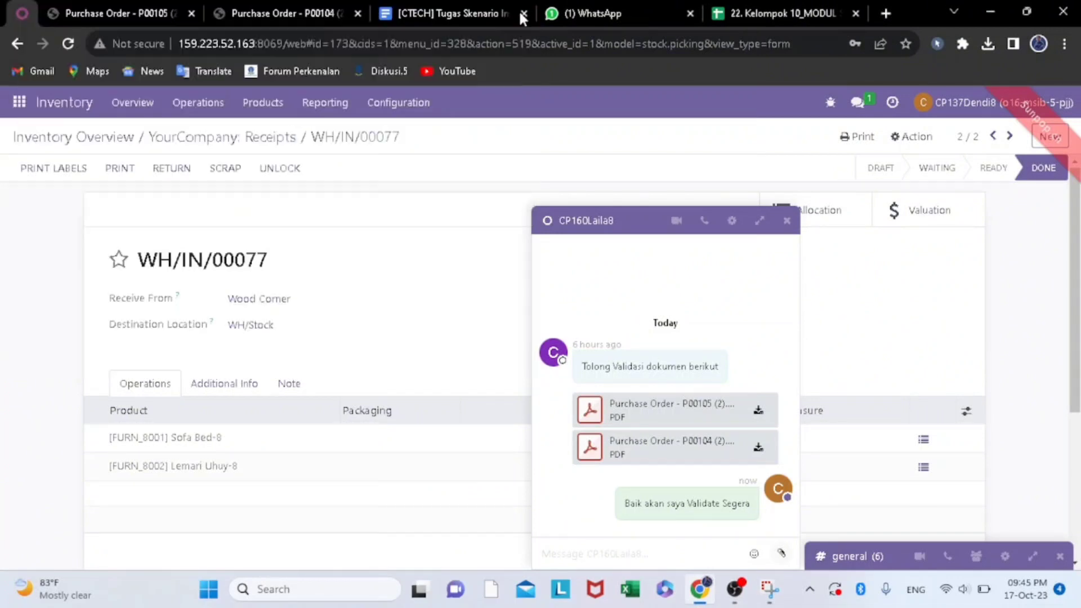
# - Paste the copied Ready Mat receipt screenshot into the chat message, send it, and close the chat window
pyautogui.rightClick(582, 560)
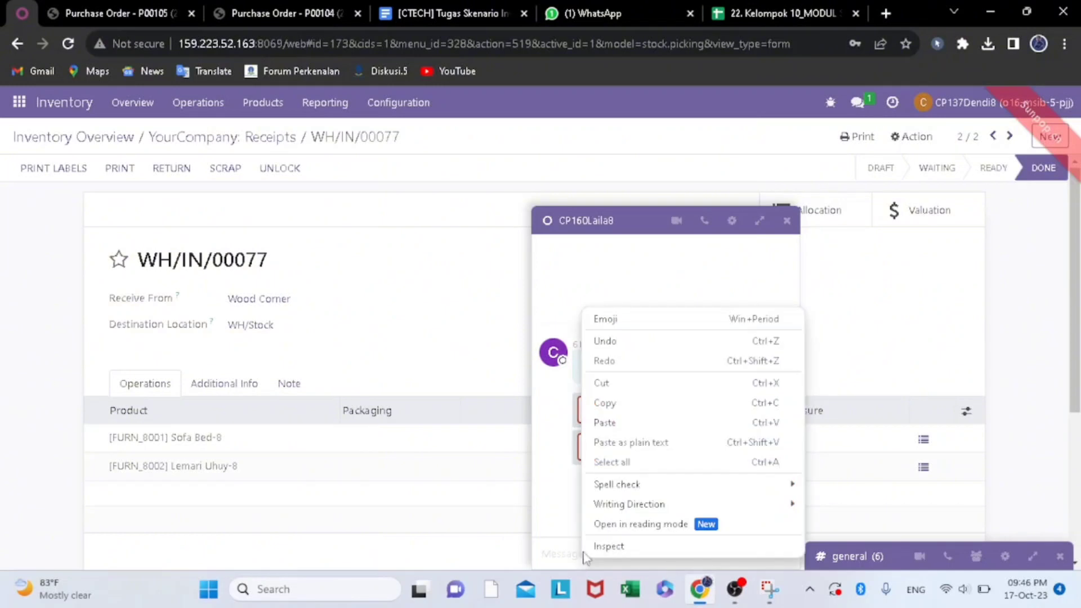
pyautogui.click(620, 430)
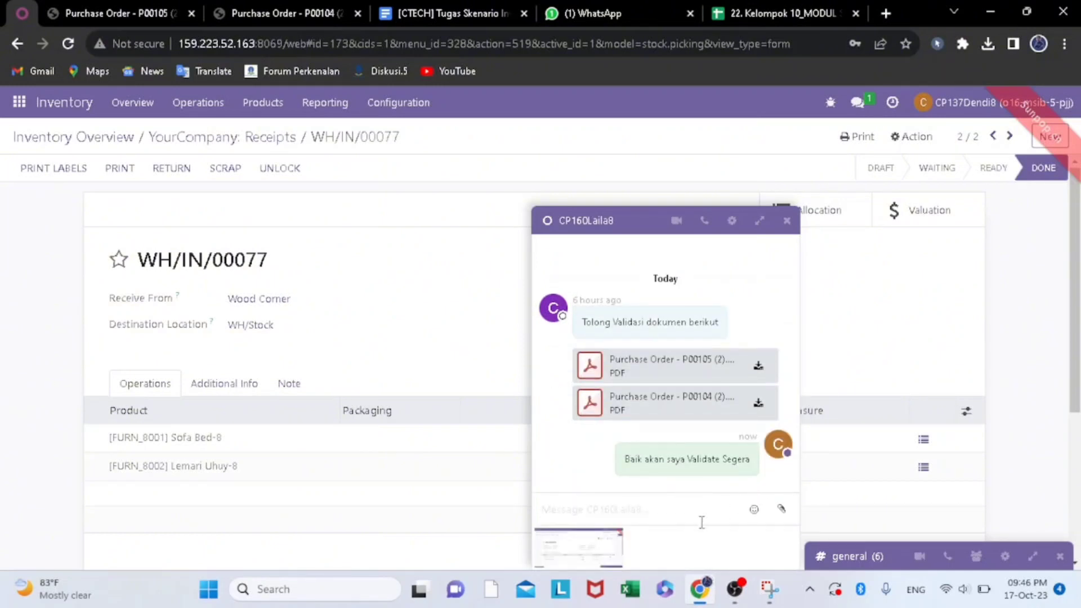
pyautogui.moveTo(610, 547)
pyautogui.press('Return')
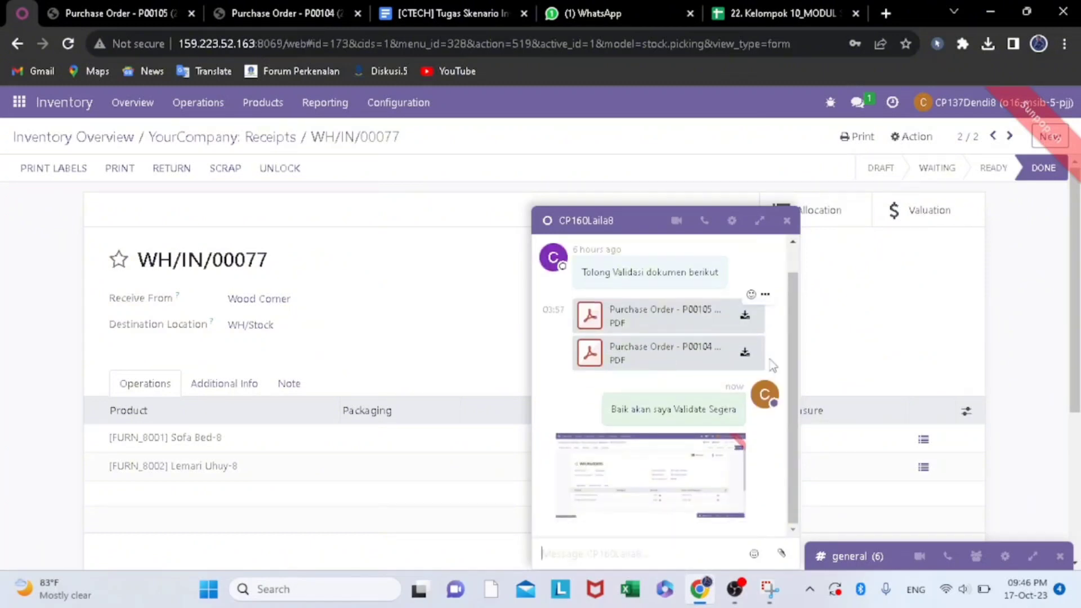
pyautogui.click(787, 221)
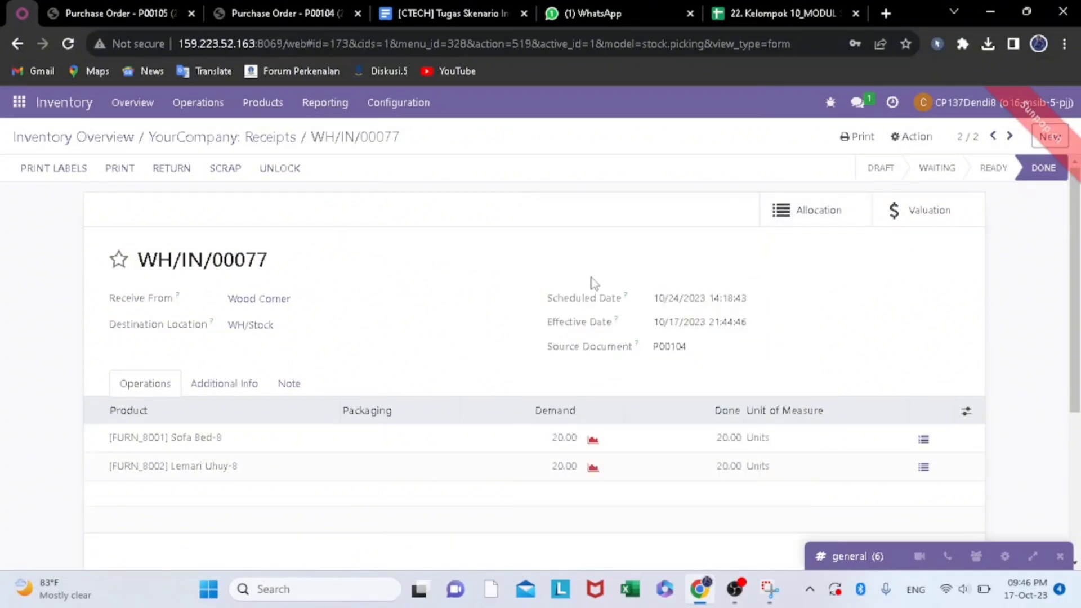
# - Capture a screenshot of the validated Wood Corner receipt for P00104 and copy it from the Snipping Tool
pyautogui.scroll(-1, 592, 284)
pyautogui.scroll(1, 592, 283)
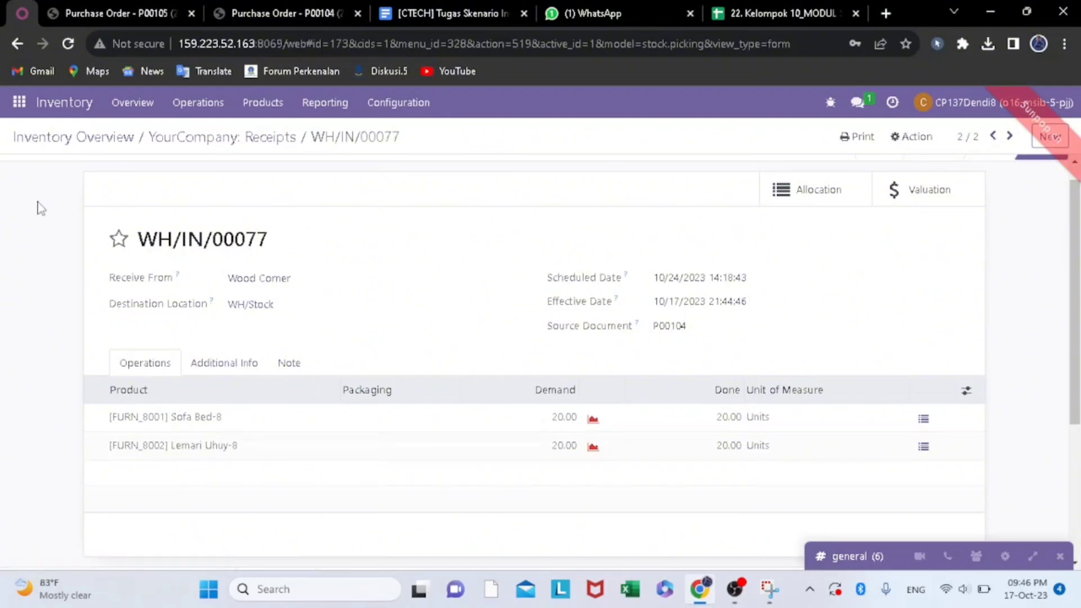
pyautogui.press('super+shift+s')
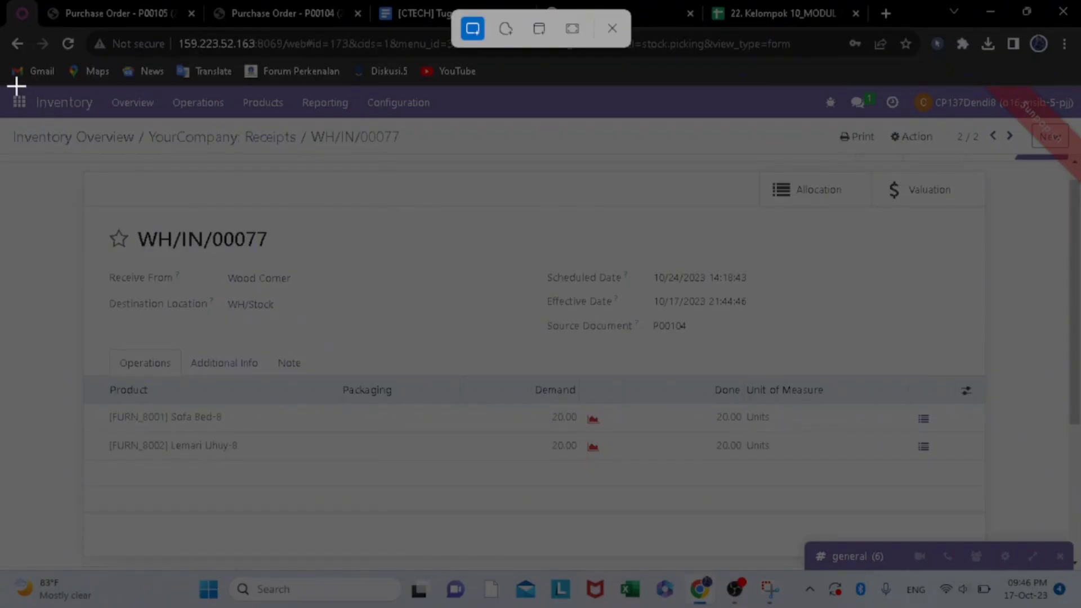
pyautogui.moveTo(7, 83); pyautogui.dragTo(1057, 349)
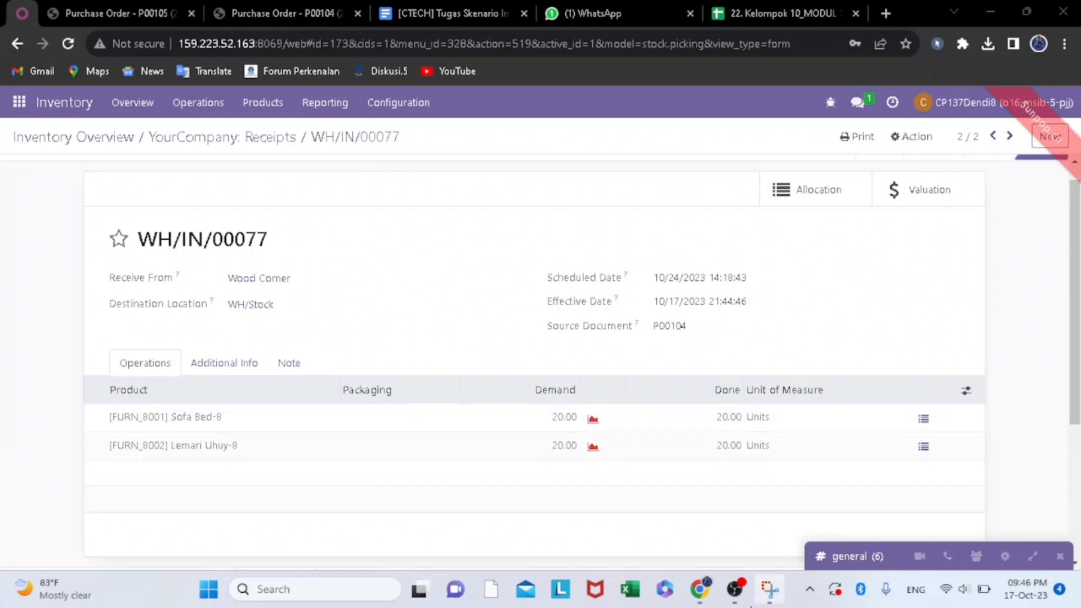
pyautogui.click(769, 589)
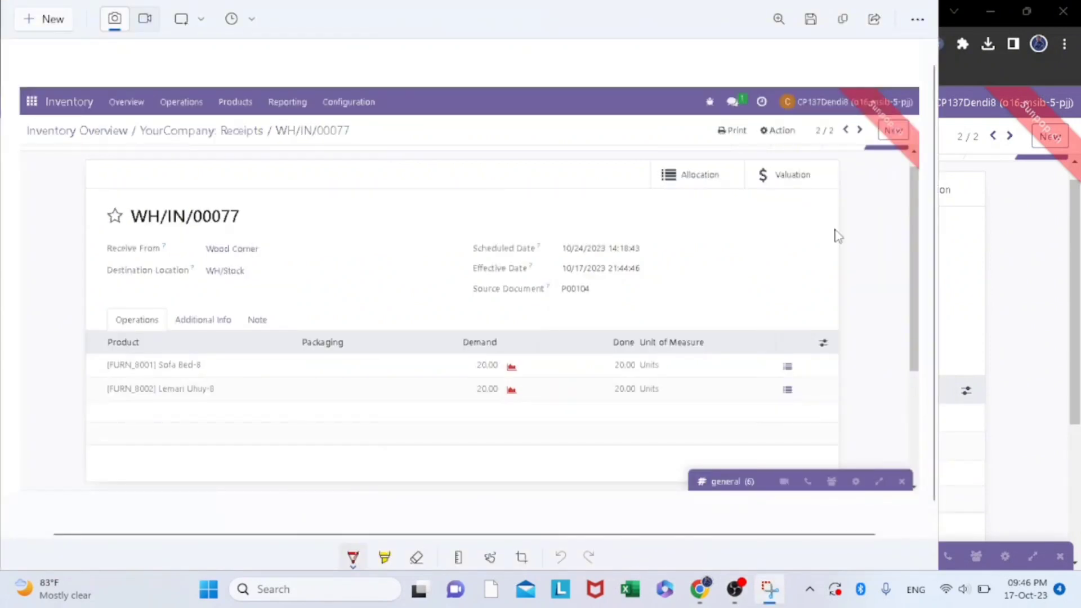
pyautogui.click(845, 19)
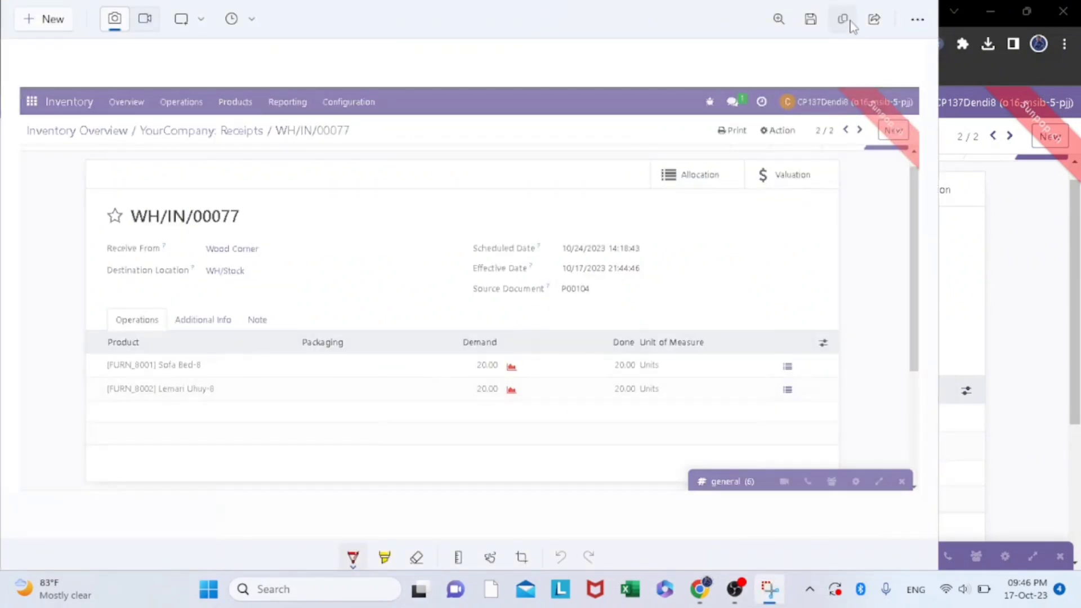
# - Return to Odoo, reopen the direct chat with the requesting colleague, and send the copied Wood Corner receipt screenshot
pyautogui.click(980, 241)
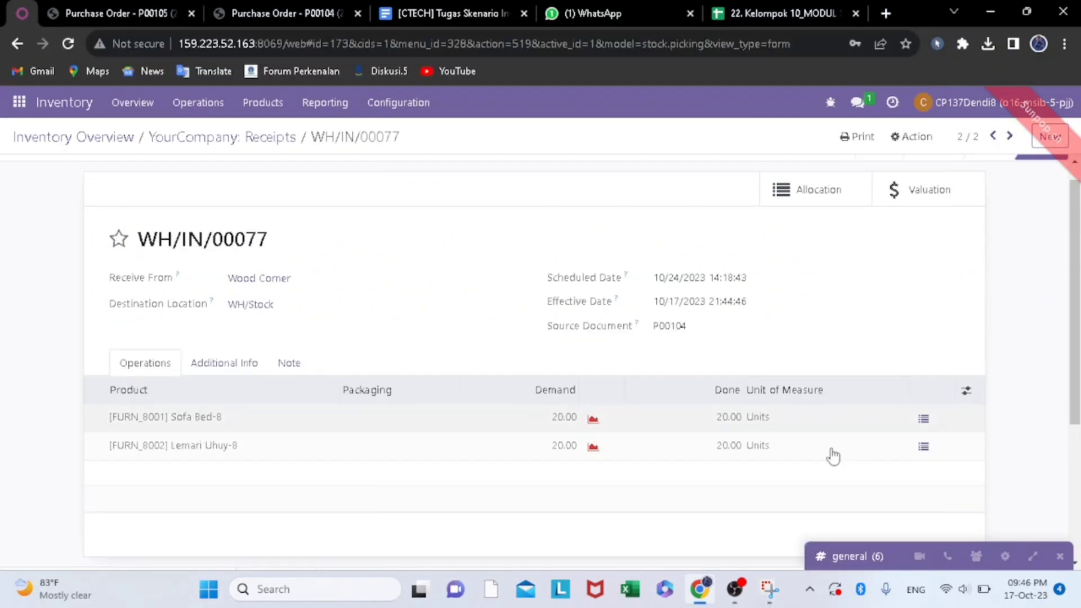
pyautogui.click(857, 102)
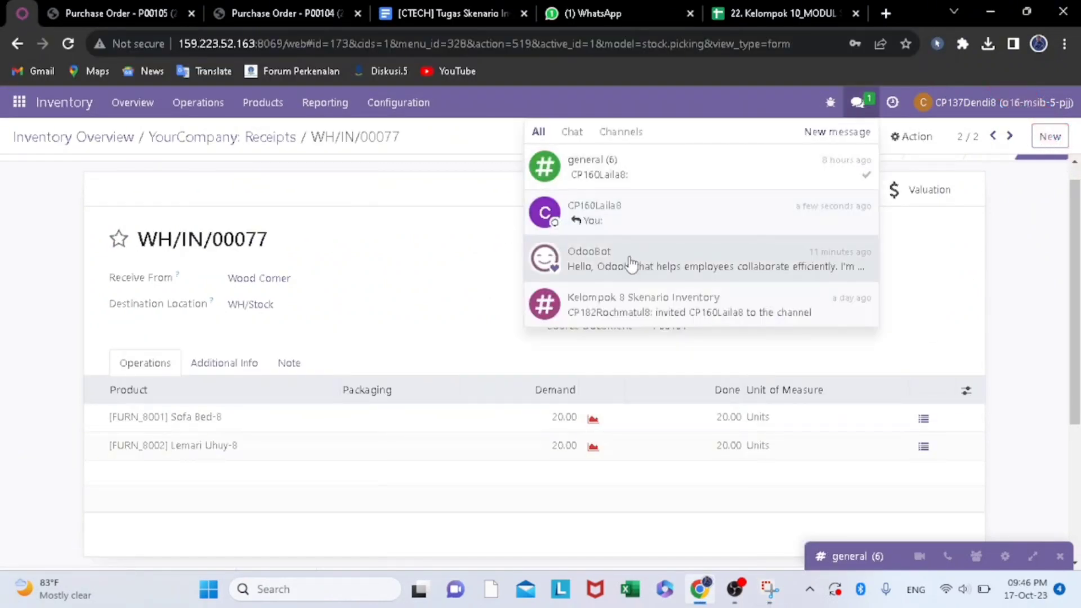
pyautogui.click(634, 240)
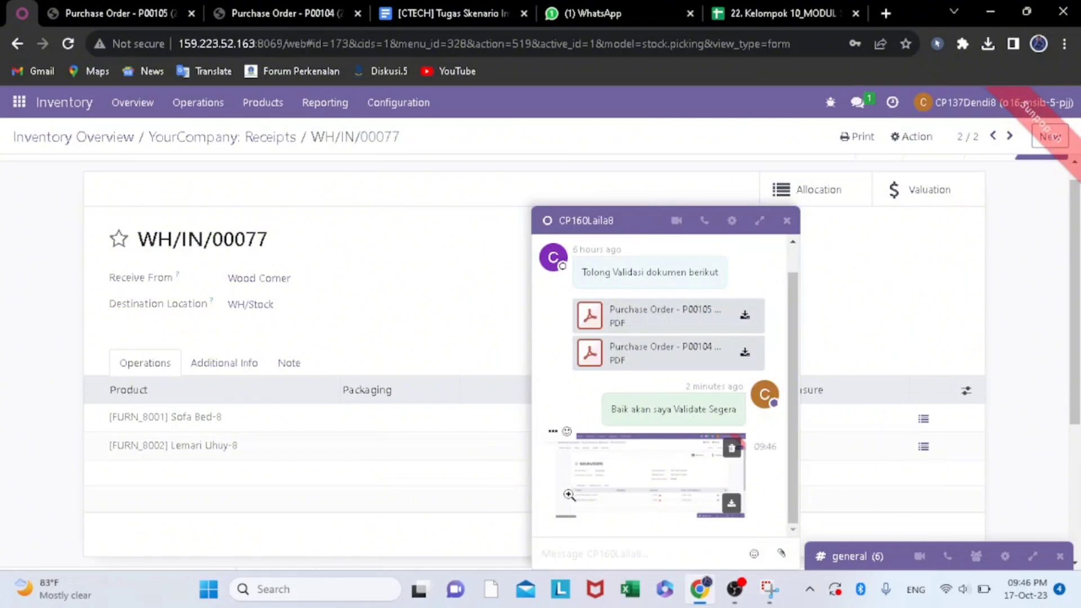
pyautogui.write('cv')
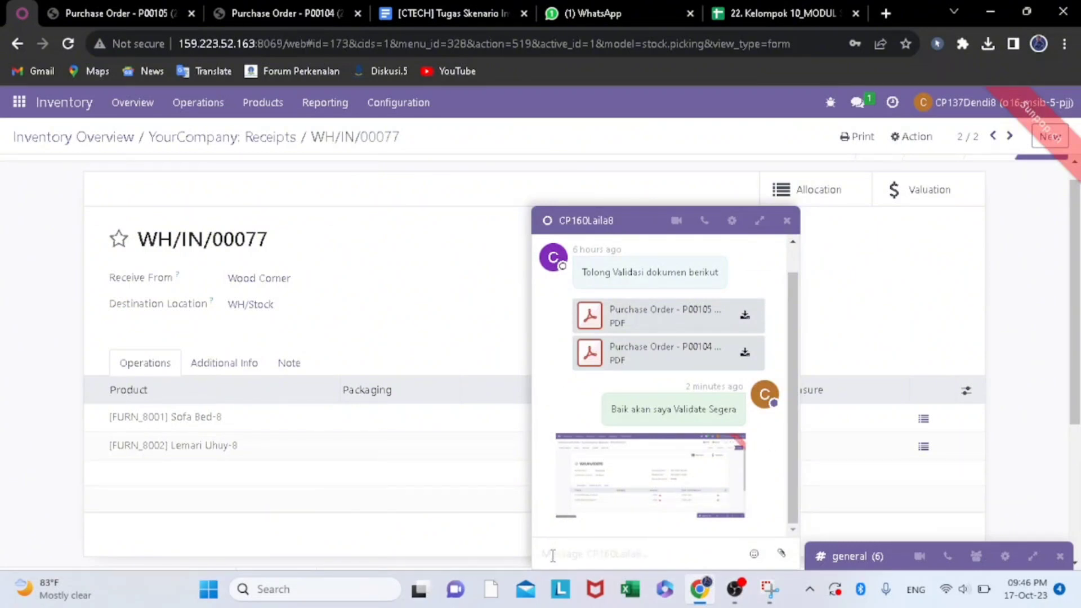
pyautogui.hotkey('ctrl', 'v')
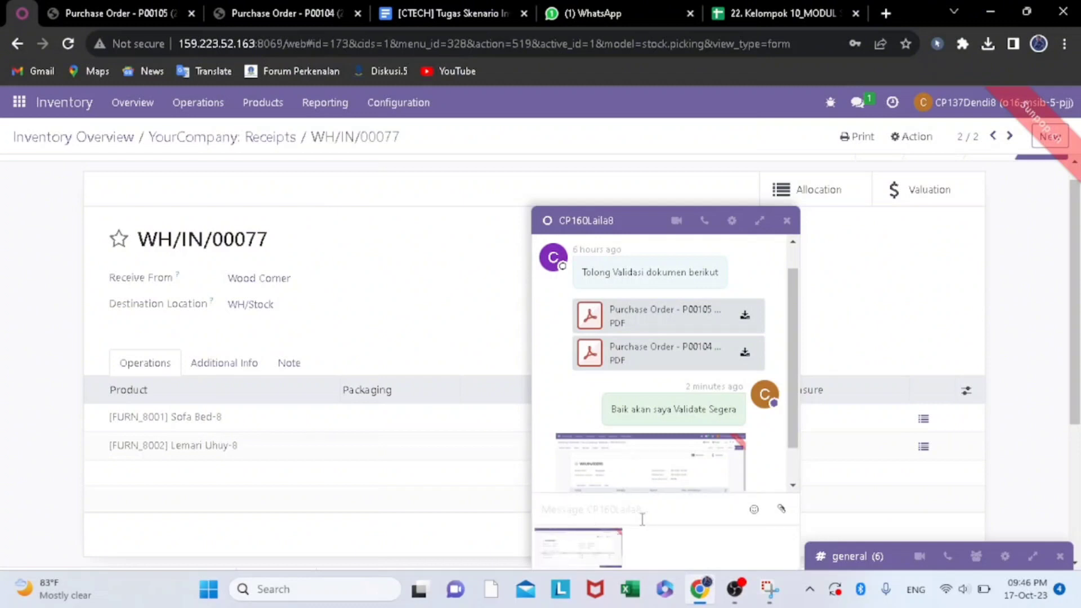
pyautogui.press('Return')
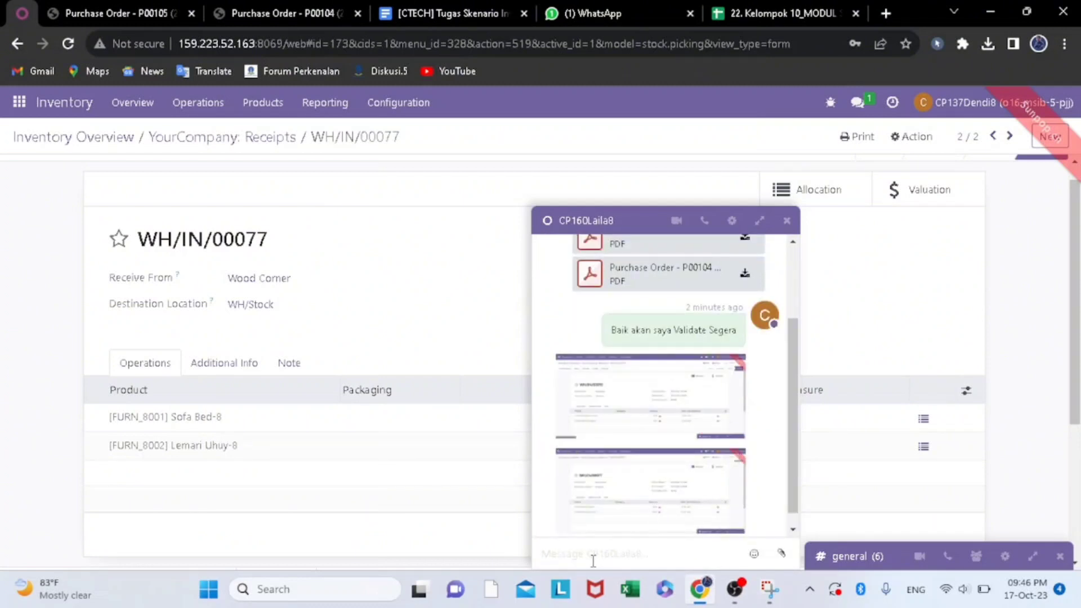
# - Send the chat message "PO sudah selesai saya Validasi ya" to the requesting colleague
pyautogui.press('capslock')
pyautogui.write('P')
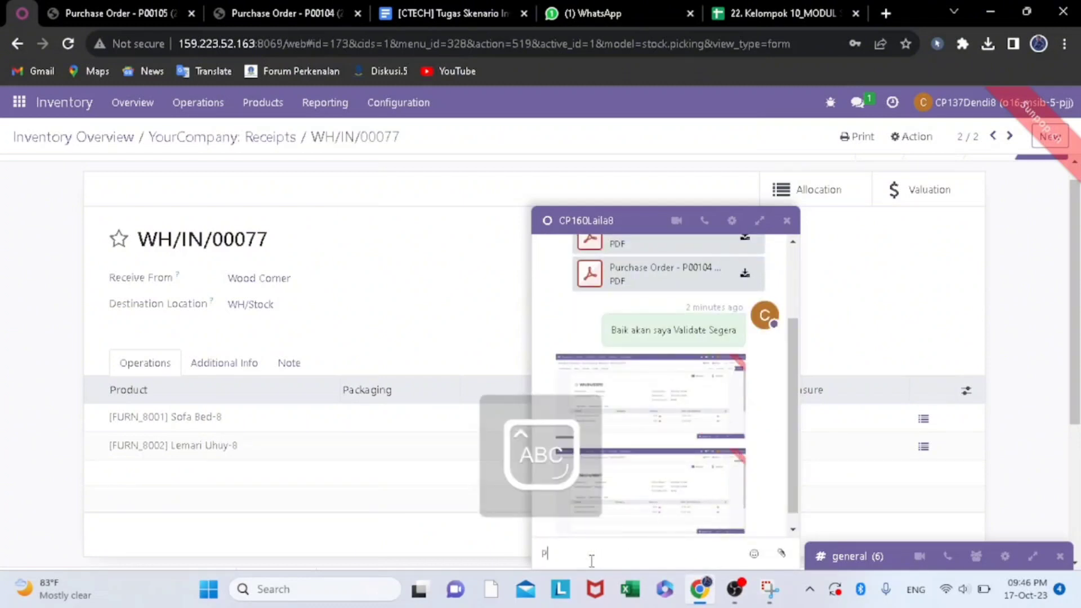
pyautogui.write('O')
pyautogui.press('capslock')
pyautogui.write('sudah selesai')
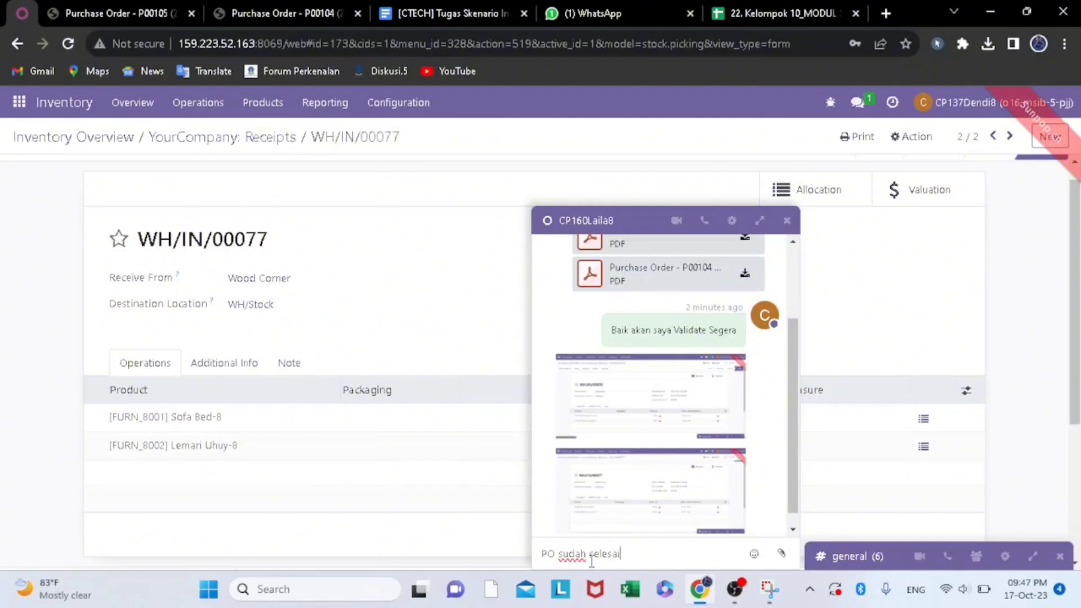
pyautogui.write(' saya')
pyautogui.press('capslock')
pyautogui.write('Valida')
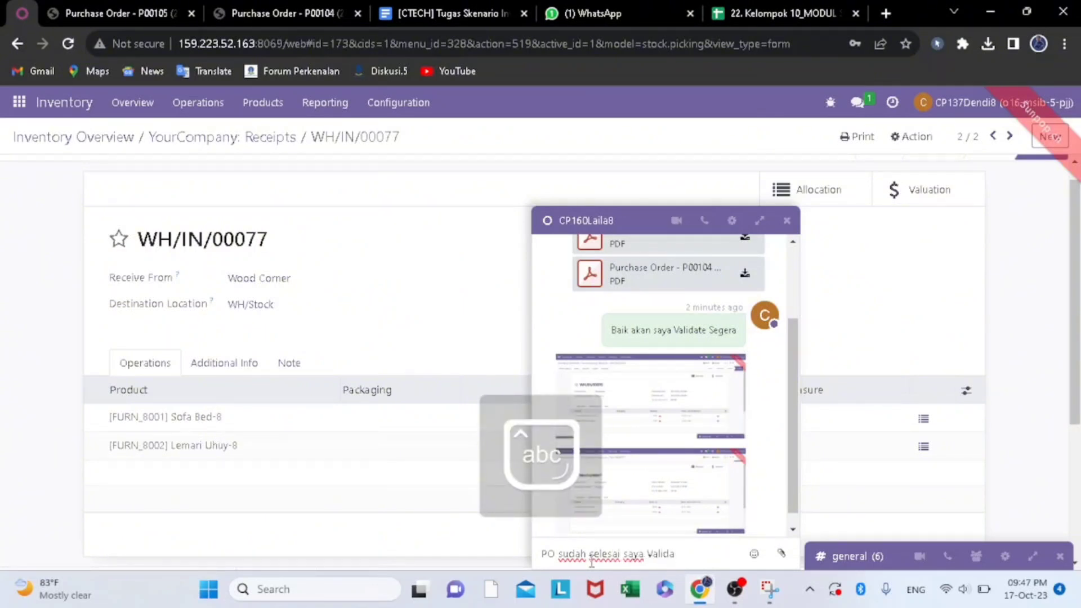
pyautogui.write('si ya')
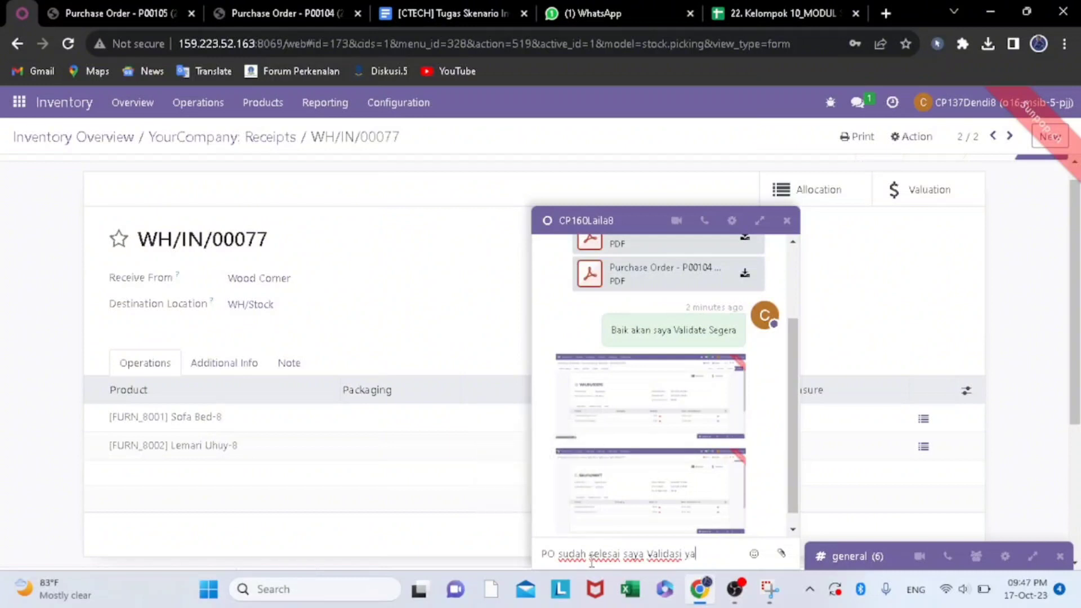
pyautogui.press('Return')
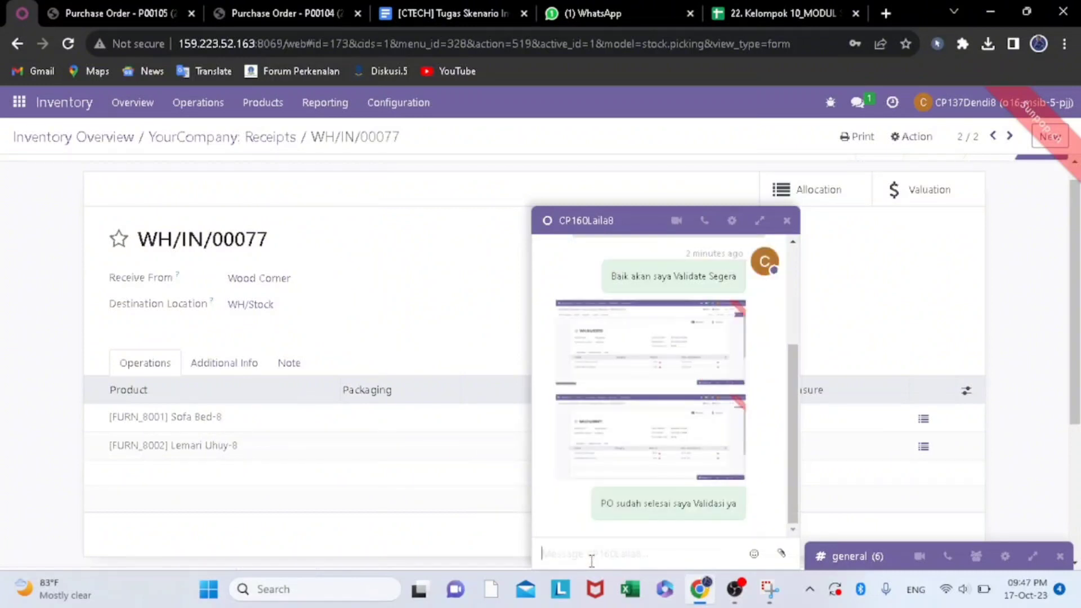
# - Close the direct chat window and return to the YourCompany receipts list
pyautogui.click(479, 286)
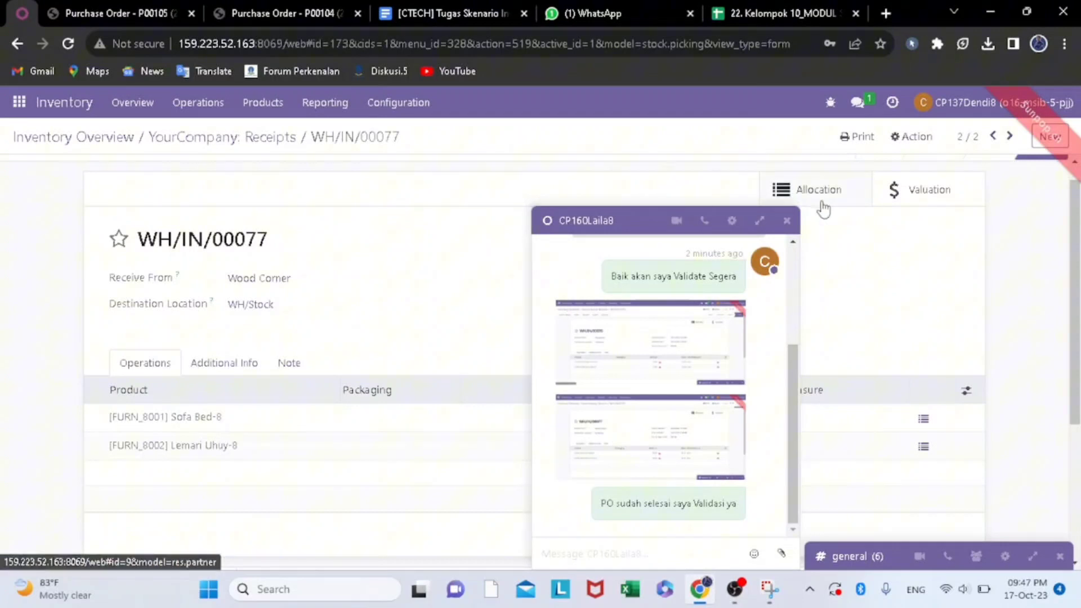
pyautogui.click(787, 220)
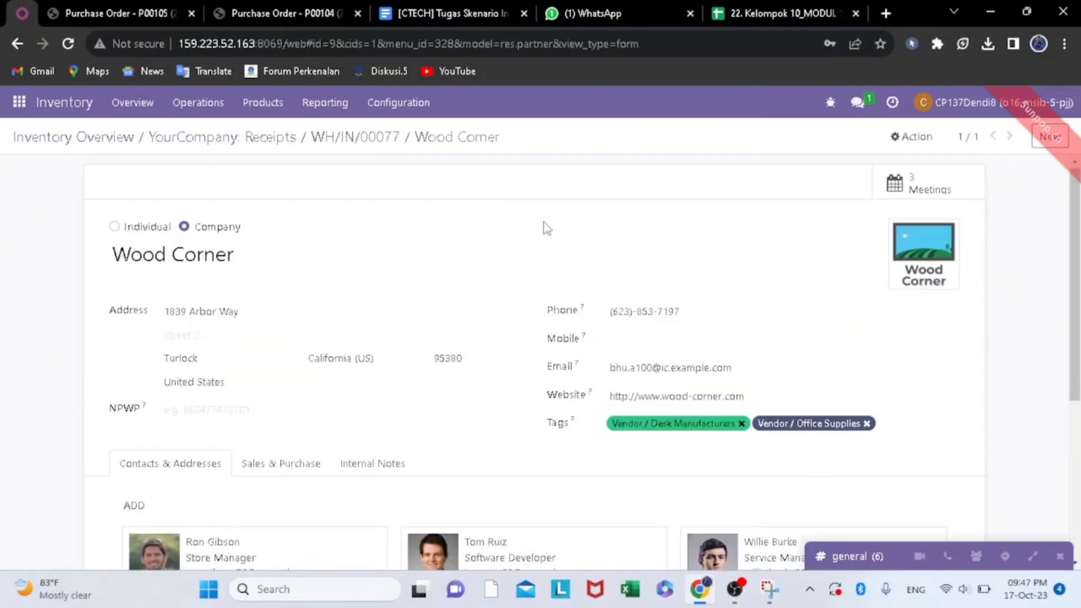
pyautogui.click(286, 136)
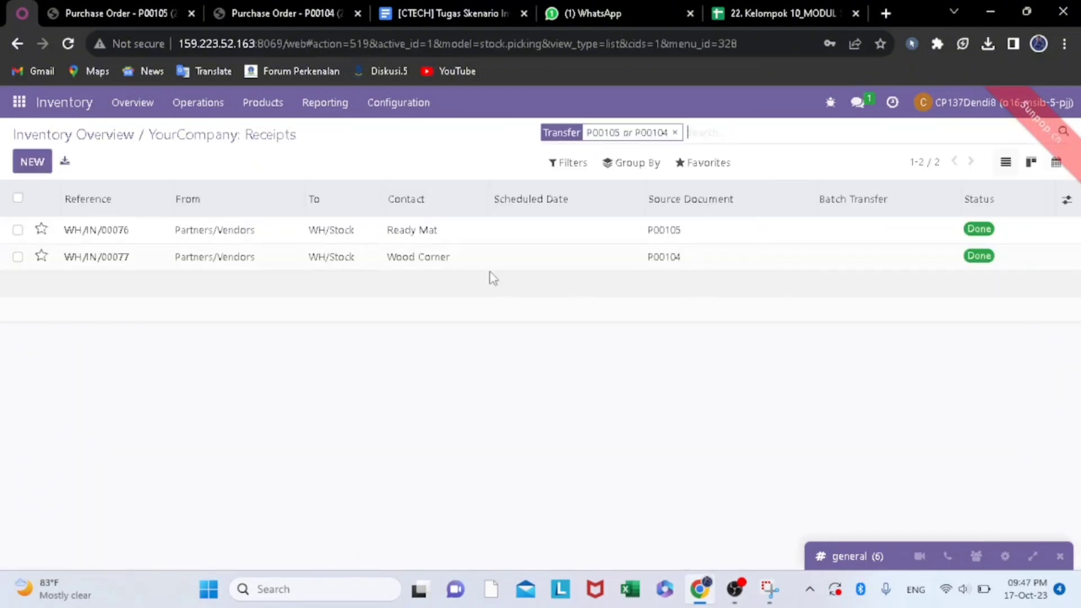